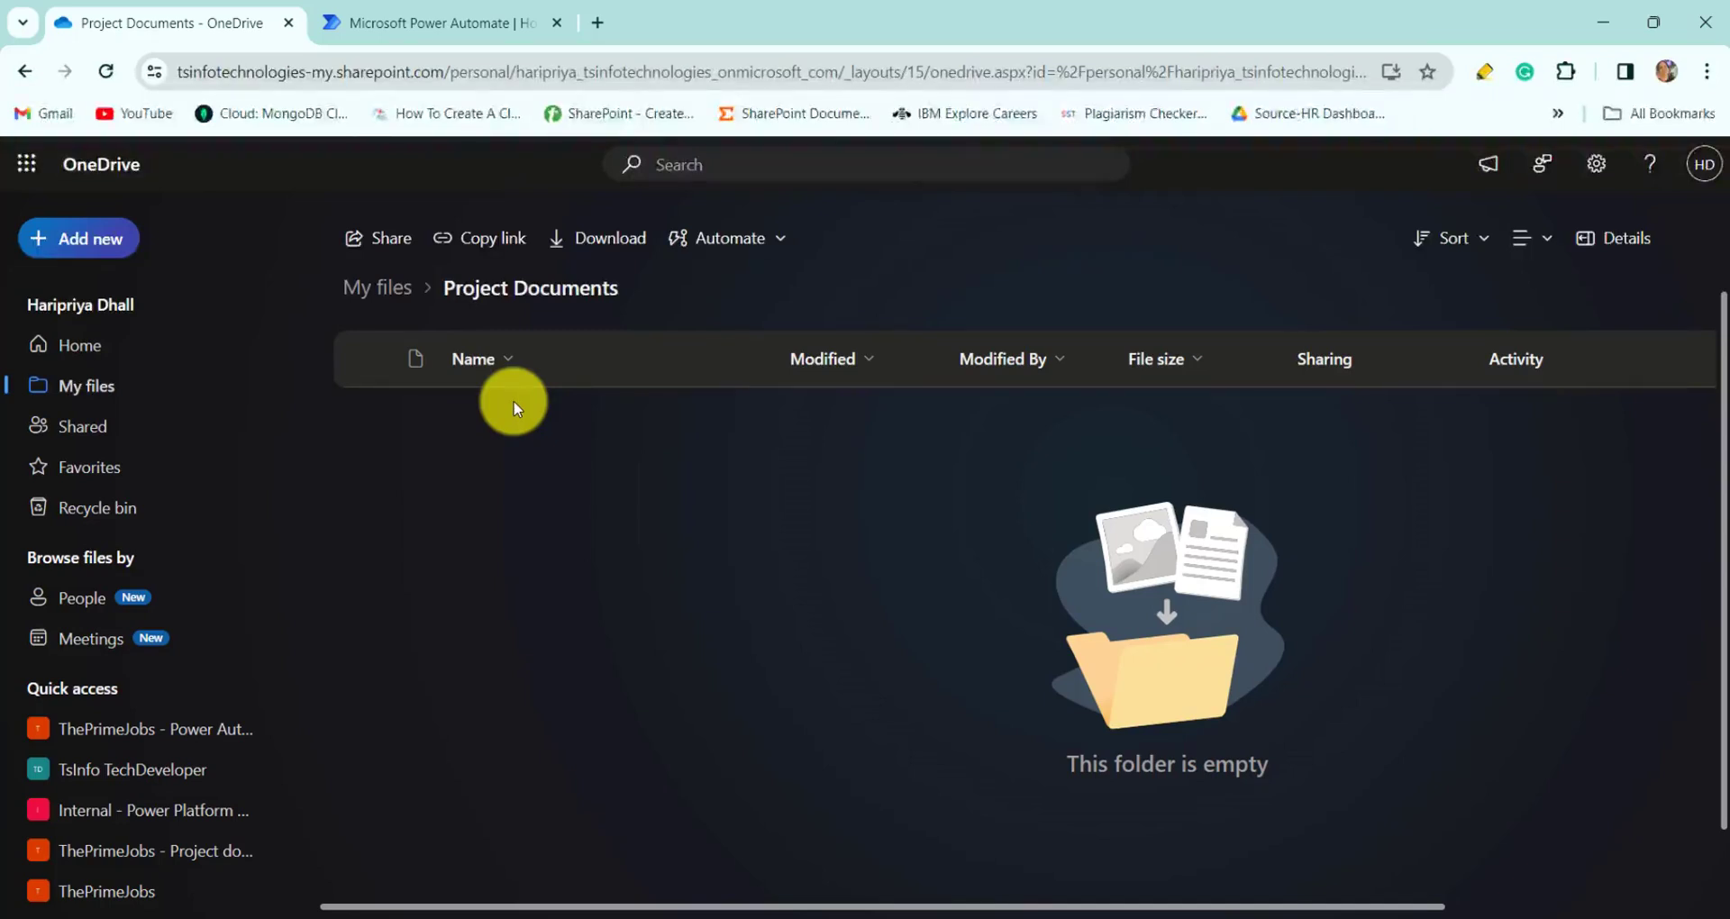
Step: Switch to Power Automate and start building an automated cloud flow from blank
click(441, 20)
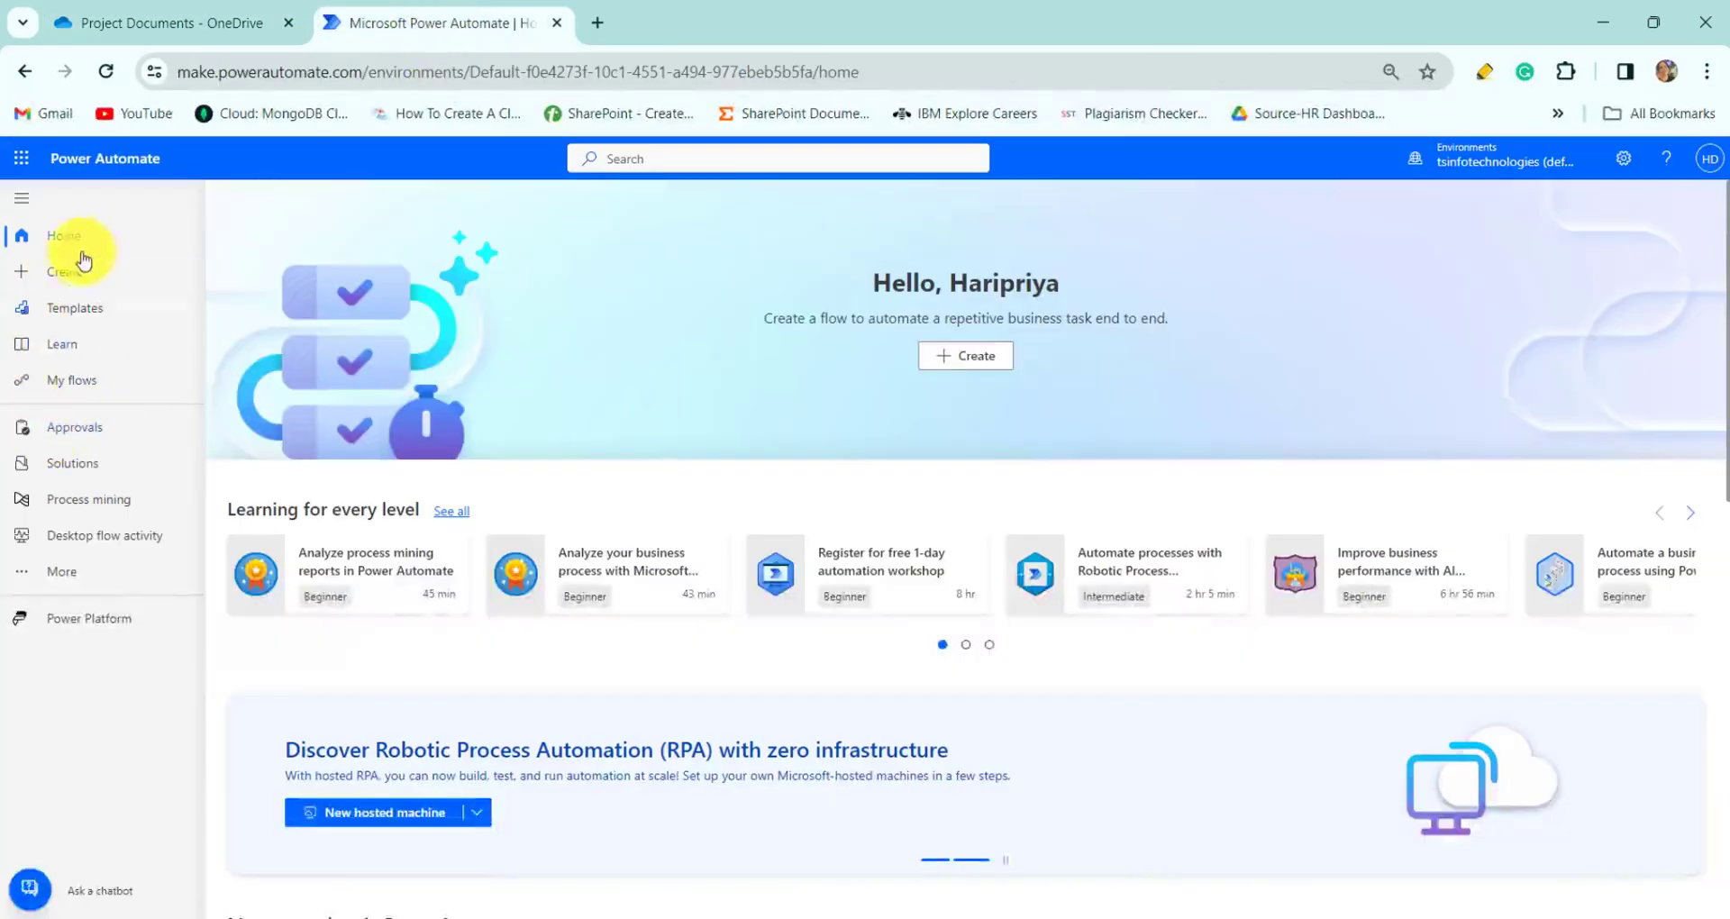
click(106, 286)
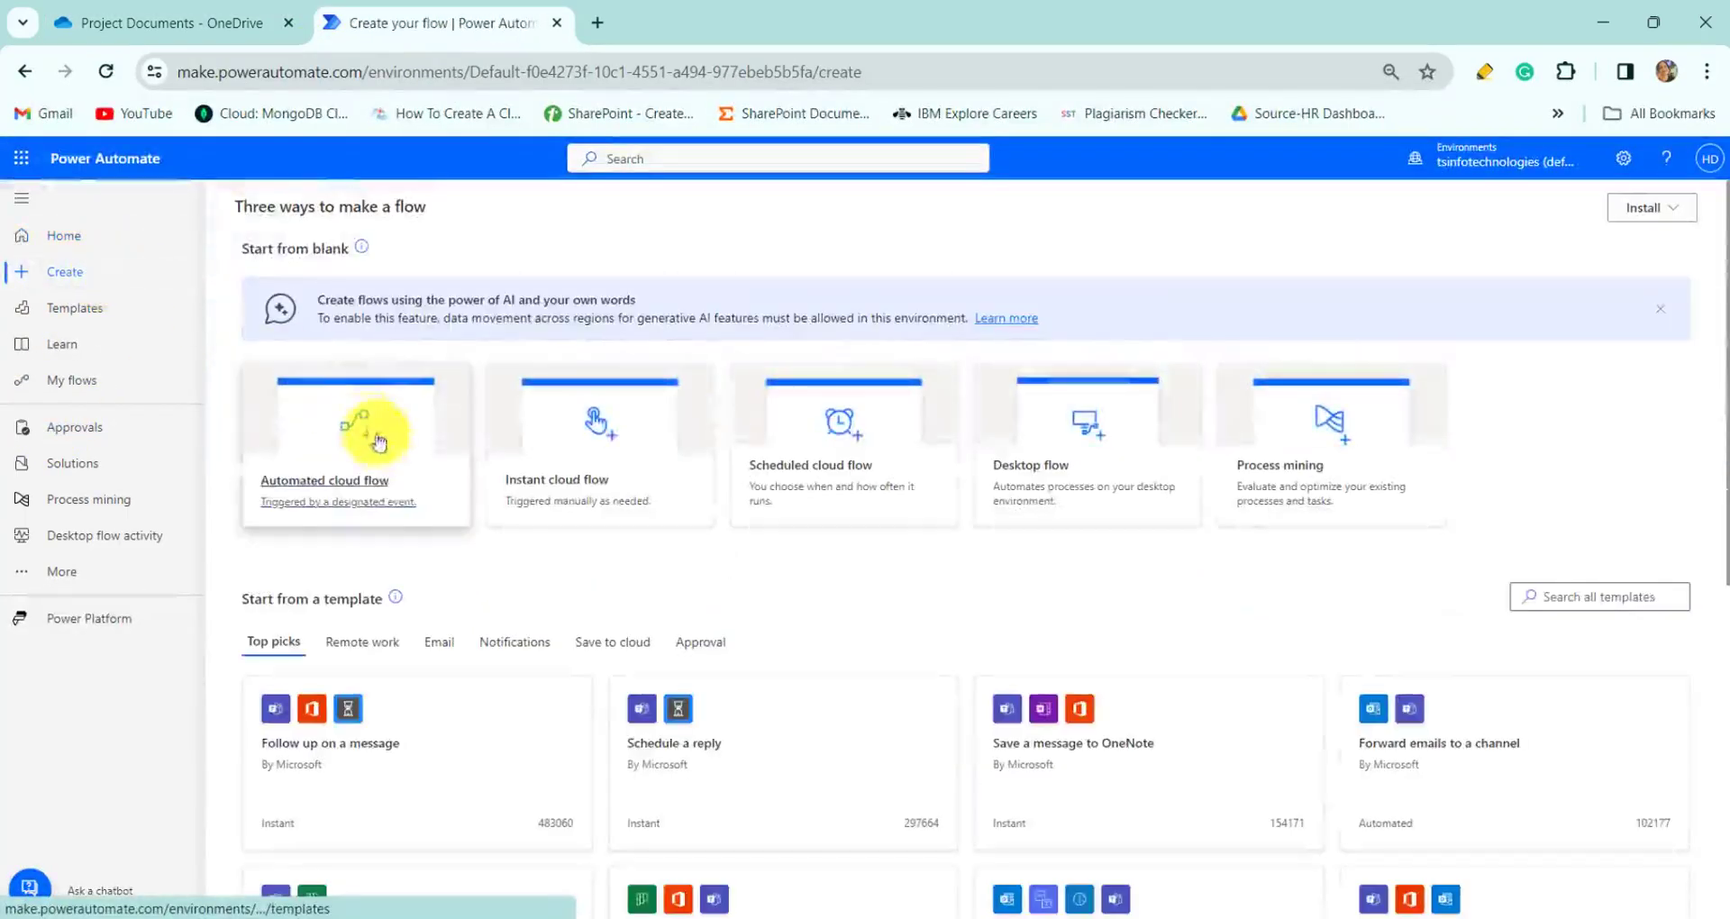
click(382, 487)
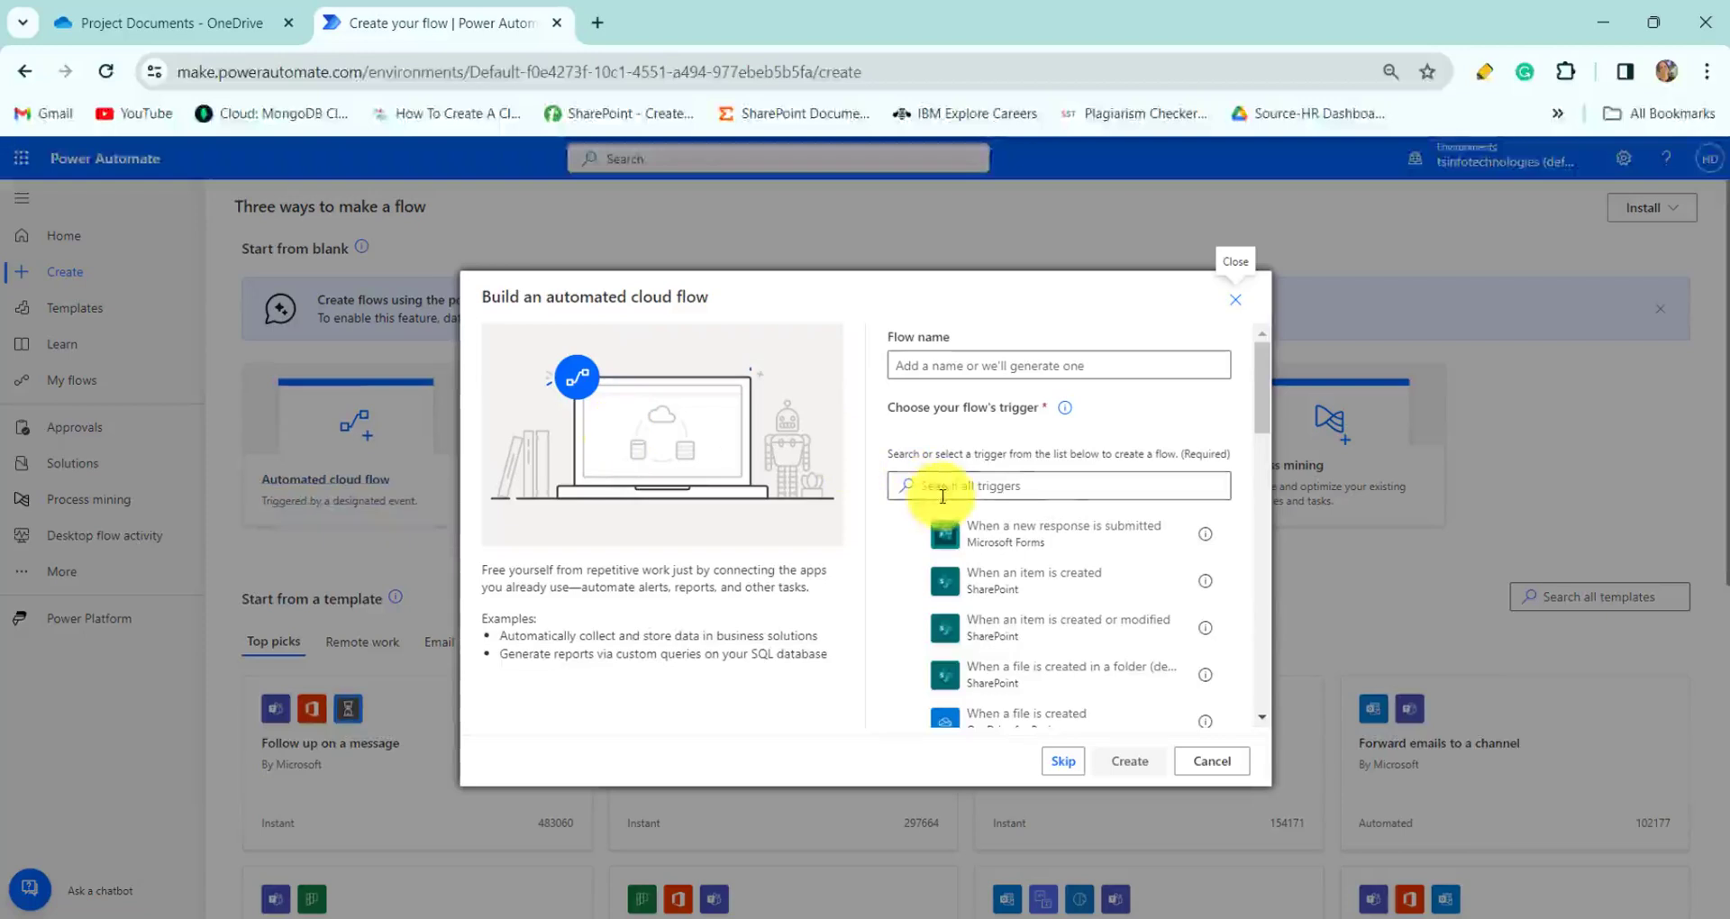
Step: Search the flow triggers for "when a new ema" and choose Office 365 Outlook's When a new email arrives (V3)
scroll(1054, 617, down, 5)
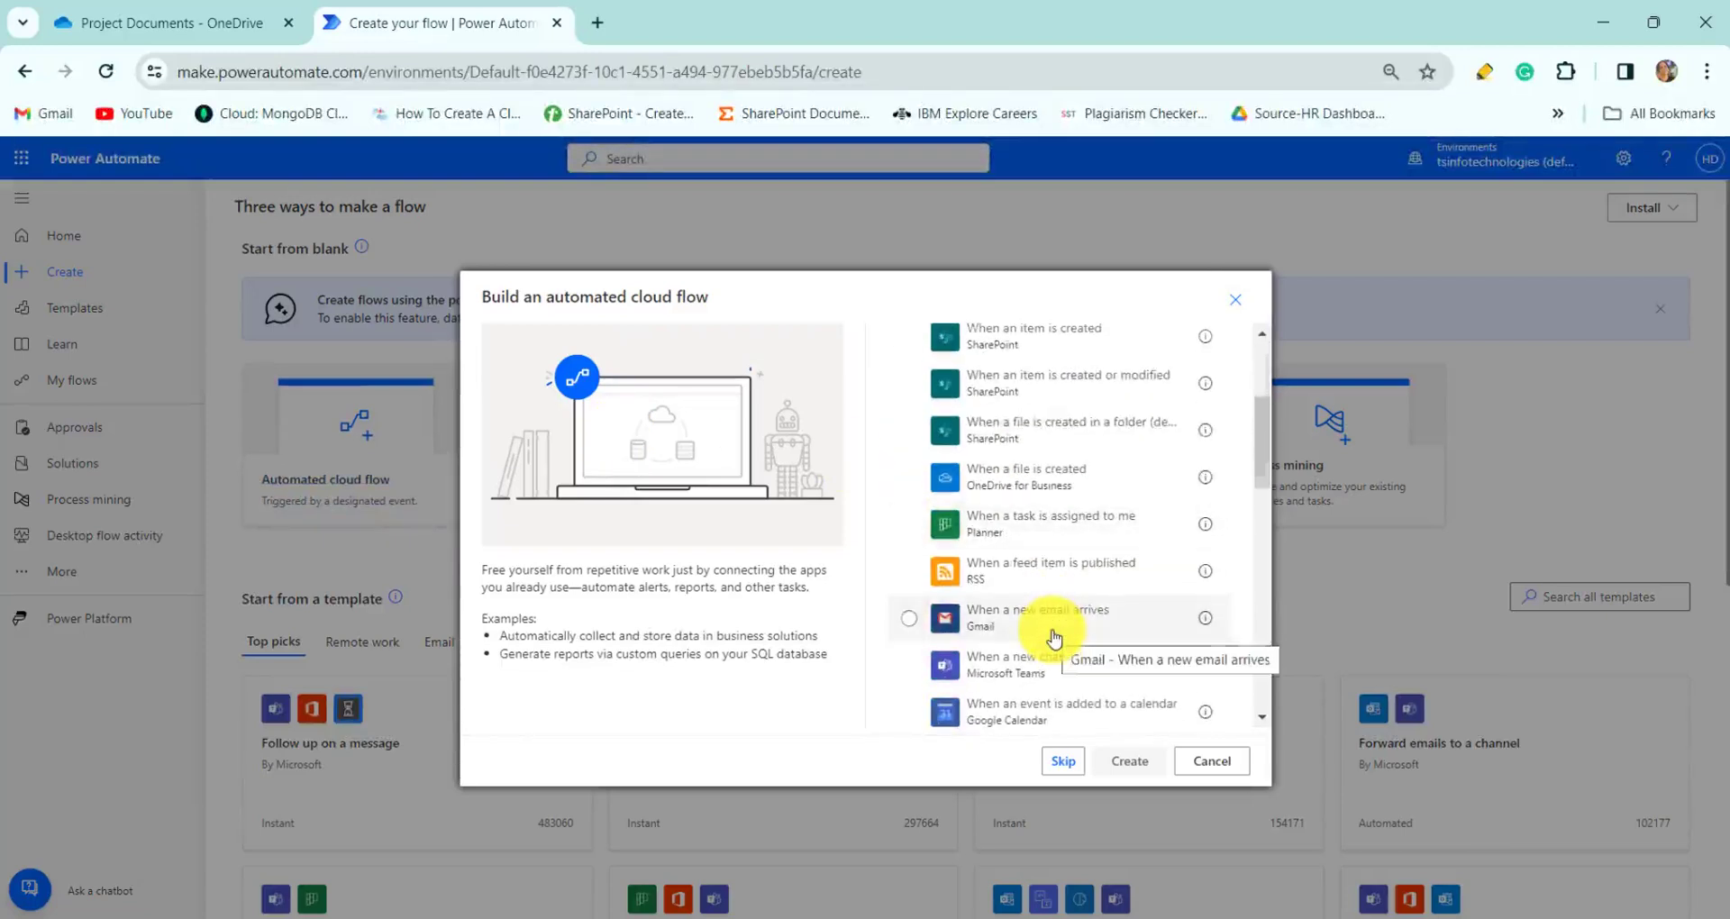
scroll(1051, 618, up, 5)
click(1020, 484)
text(whe)
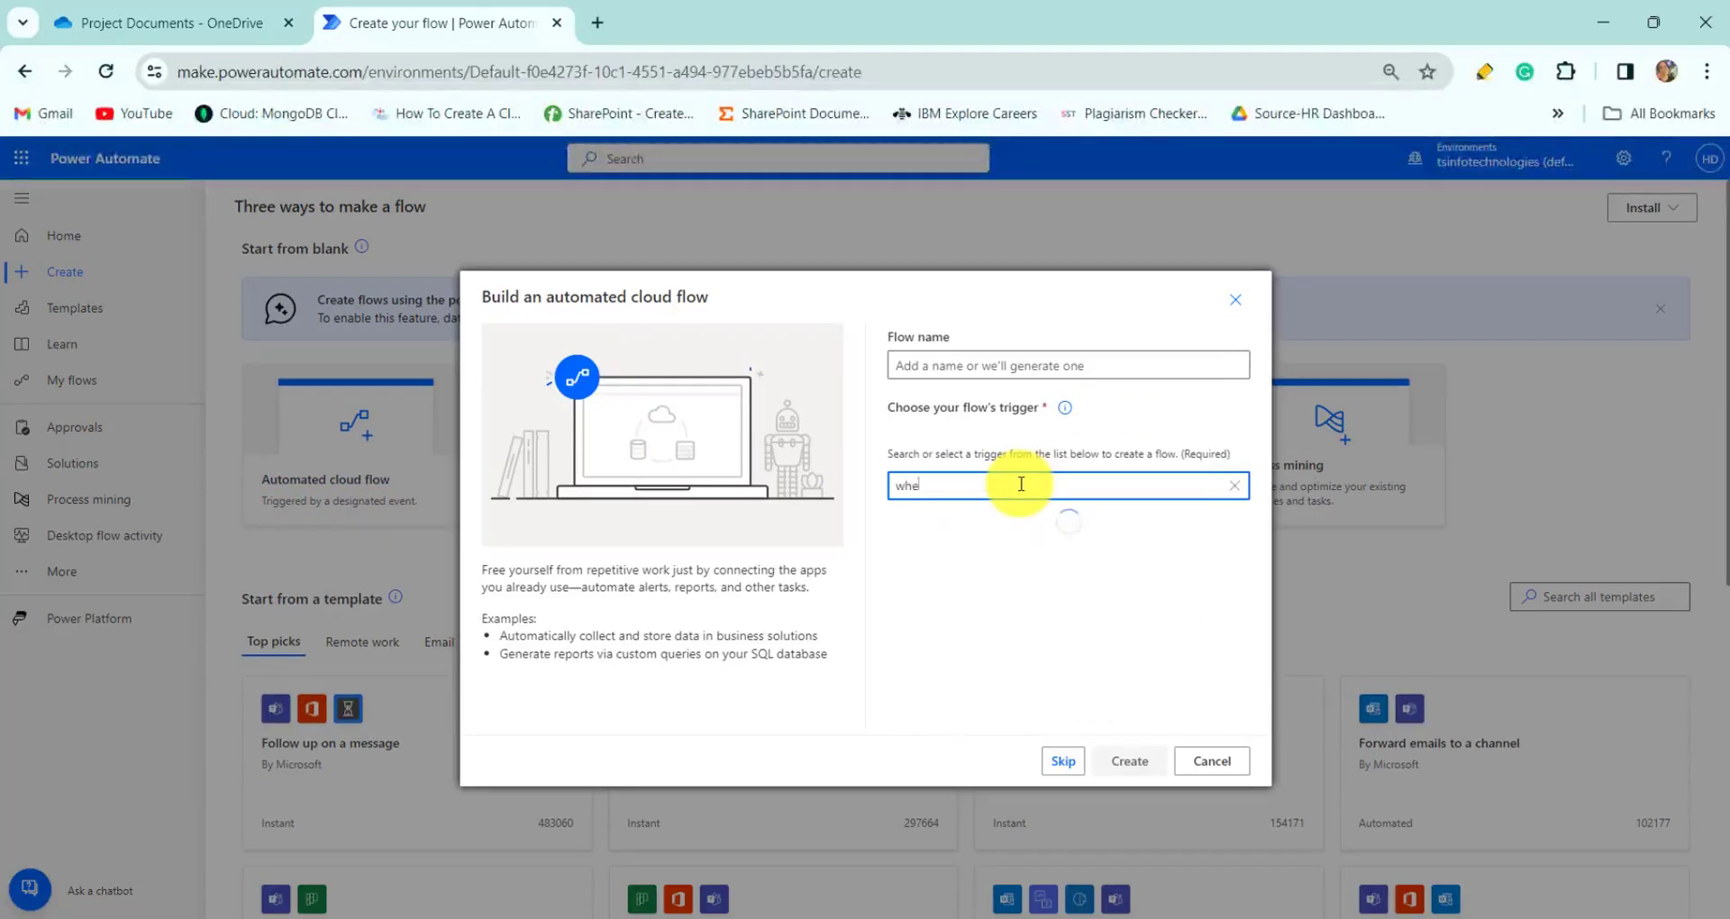
text(n)
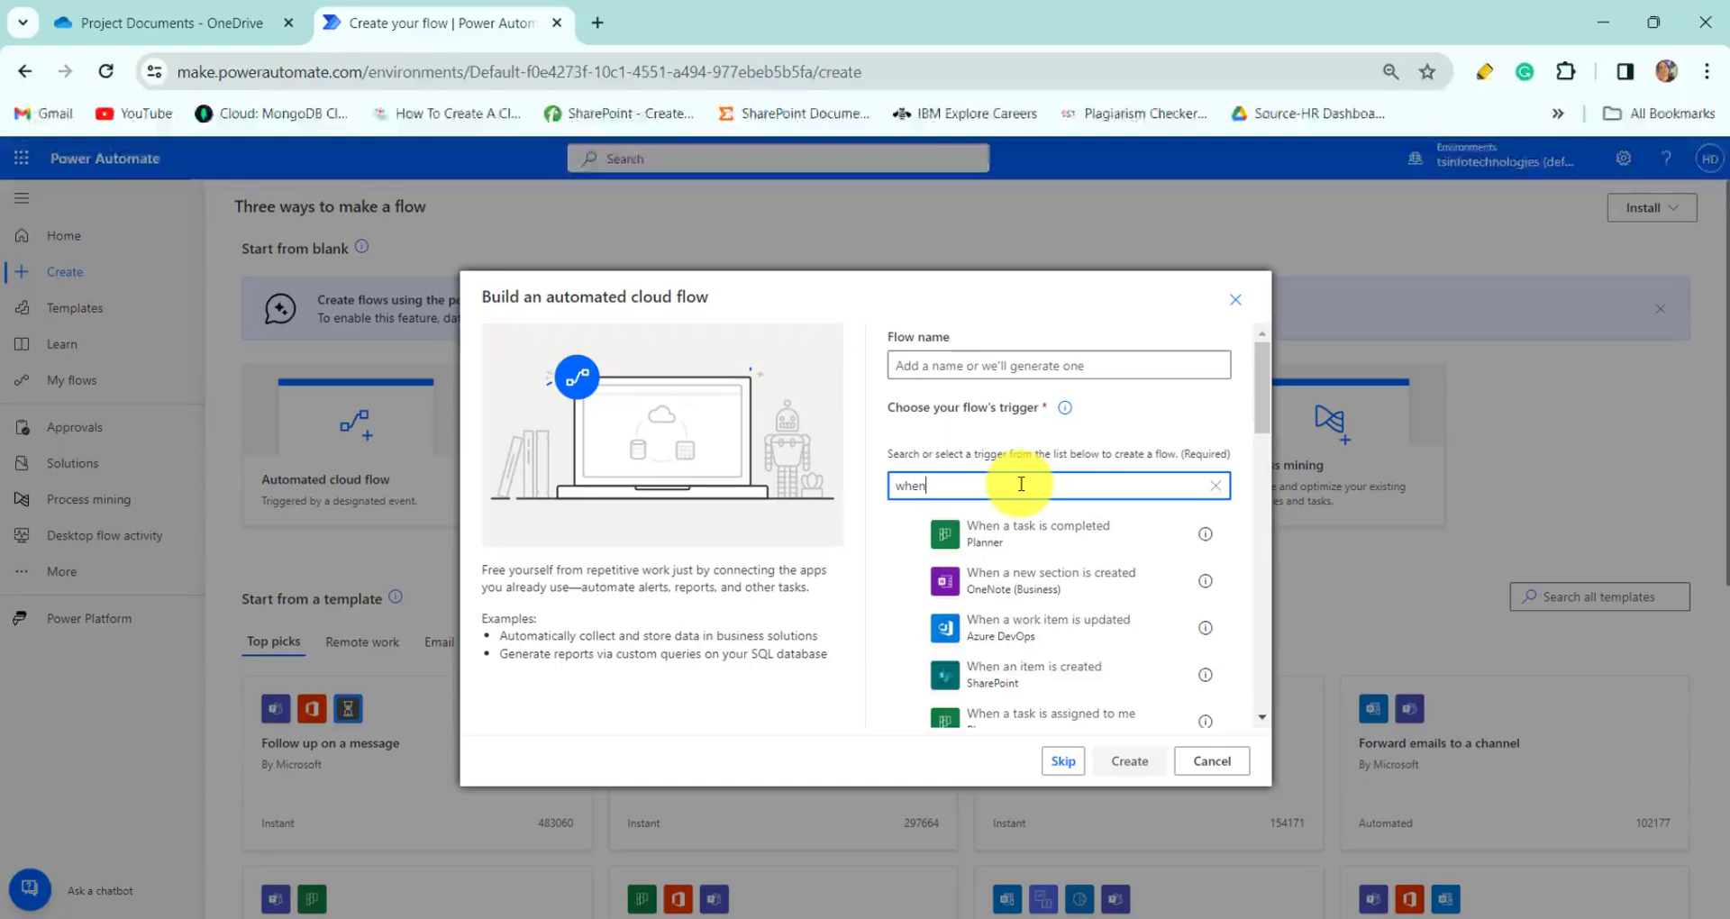
text( a new ema)
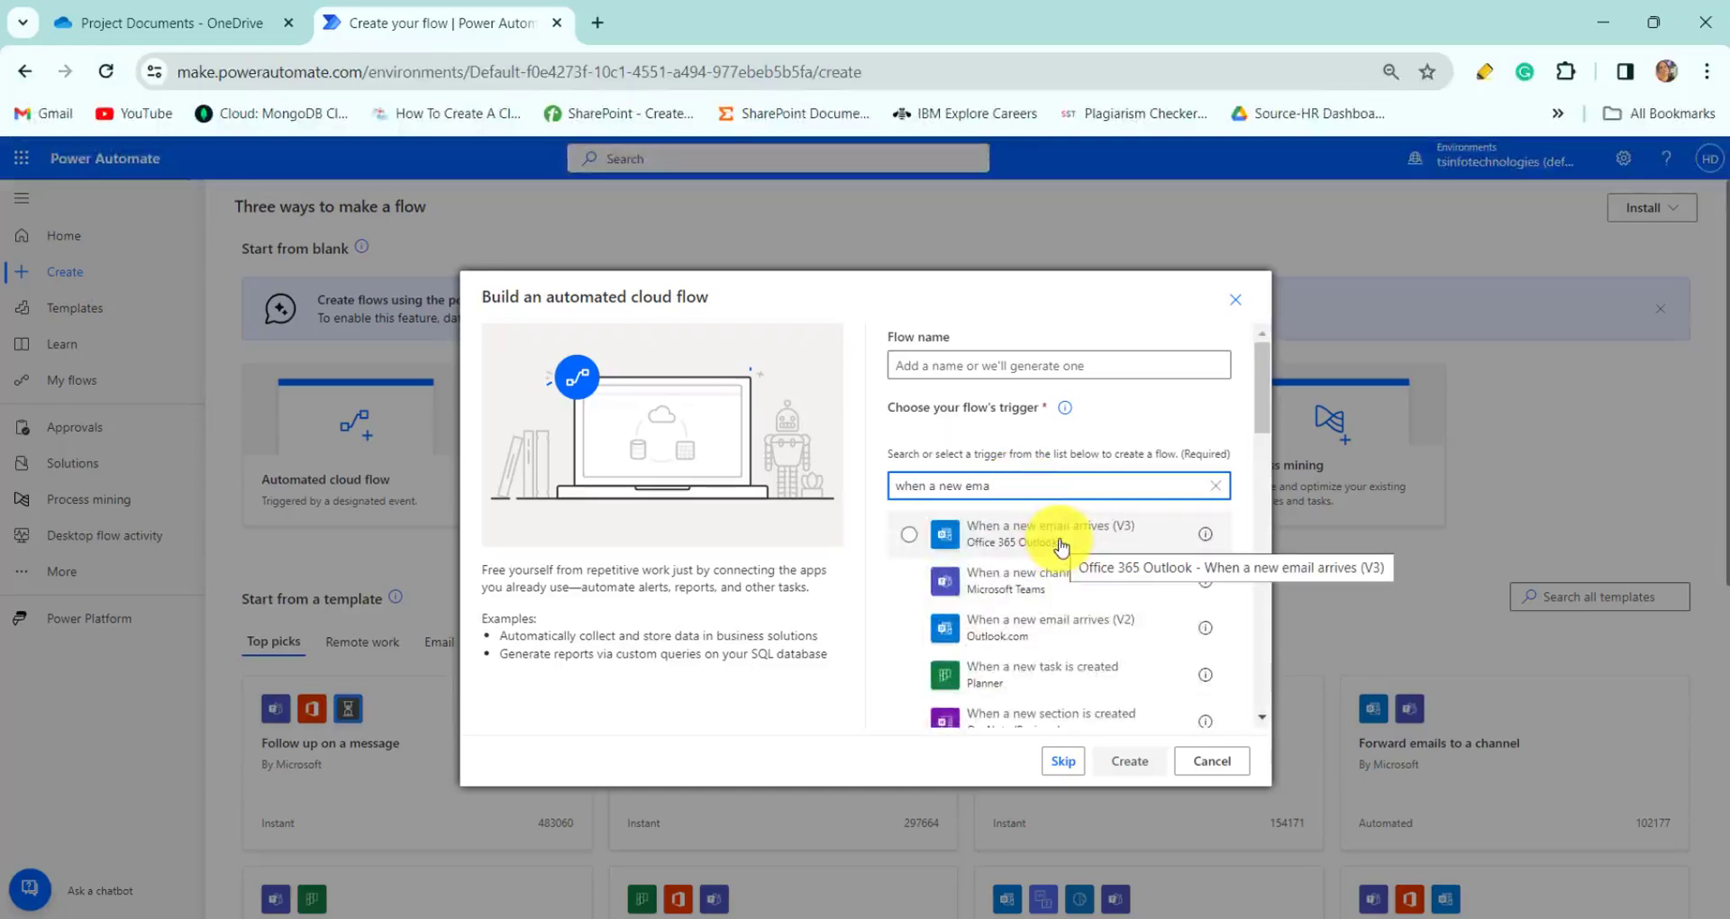
click(1079, 546)
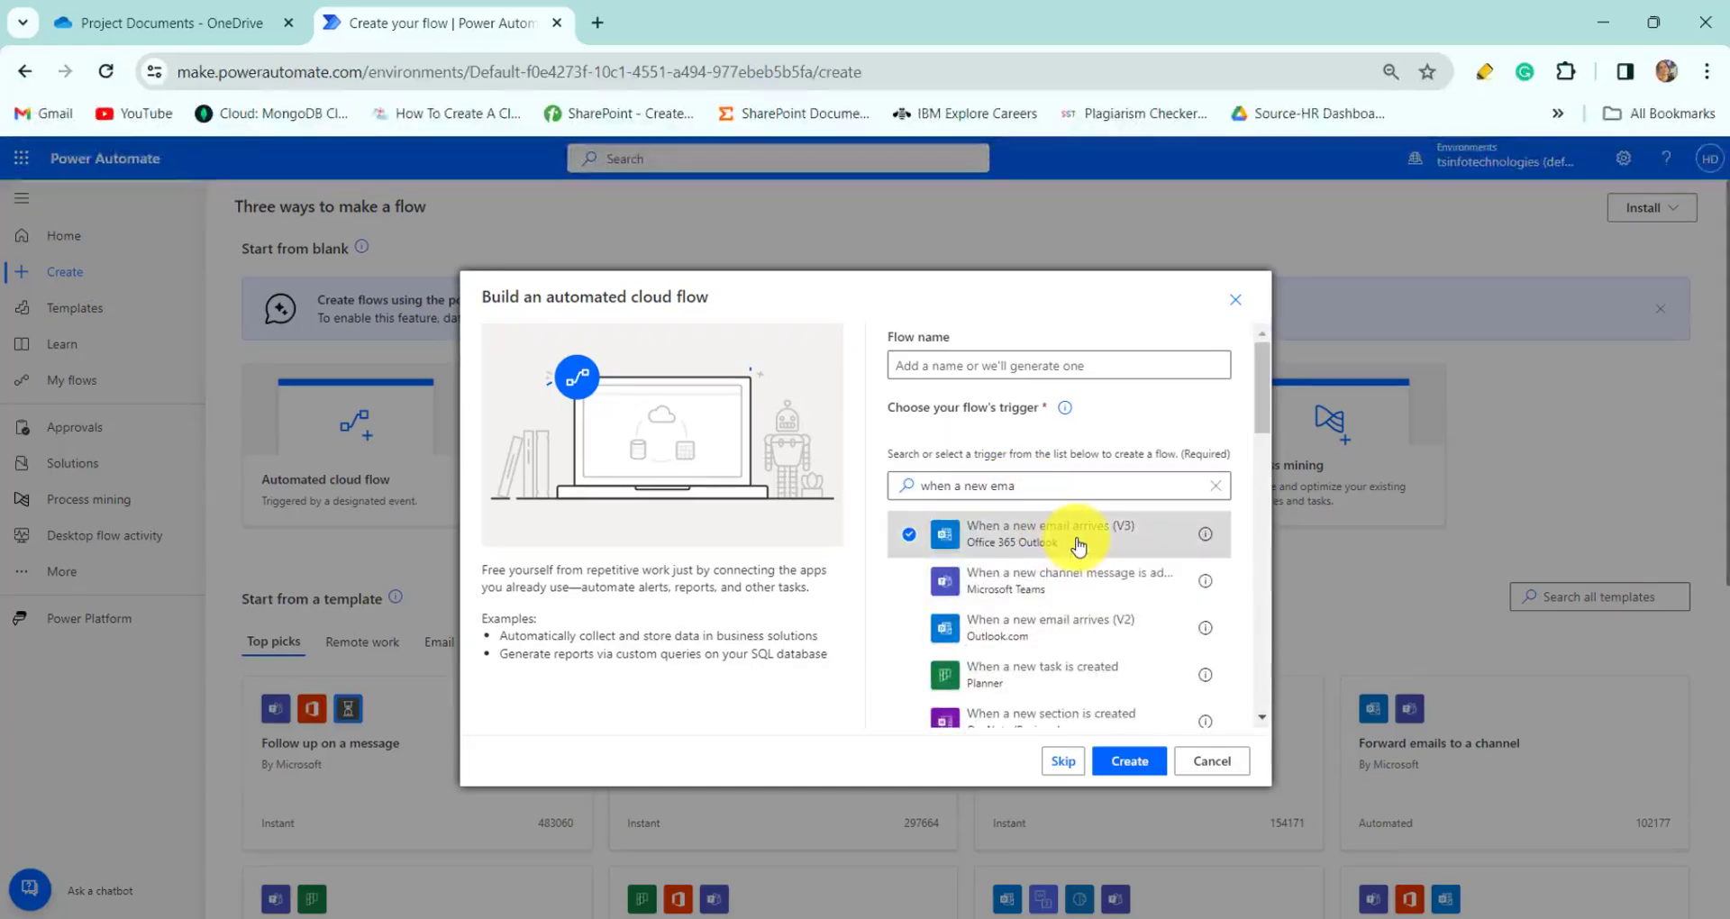
Step: Create the flow with the name "save email attachment to one drive for business" and turn off the new designer
click(1010, 366)
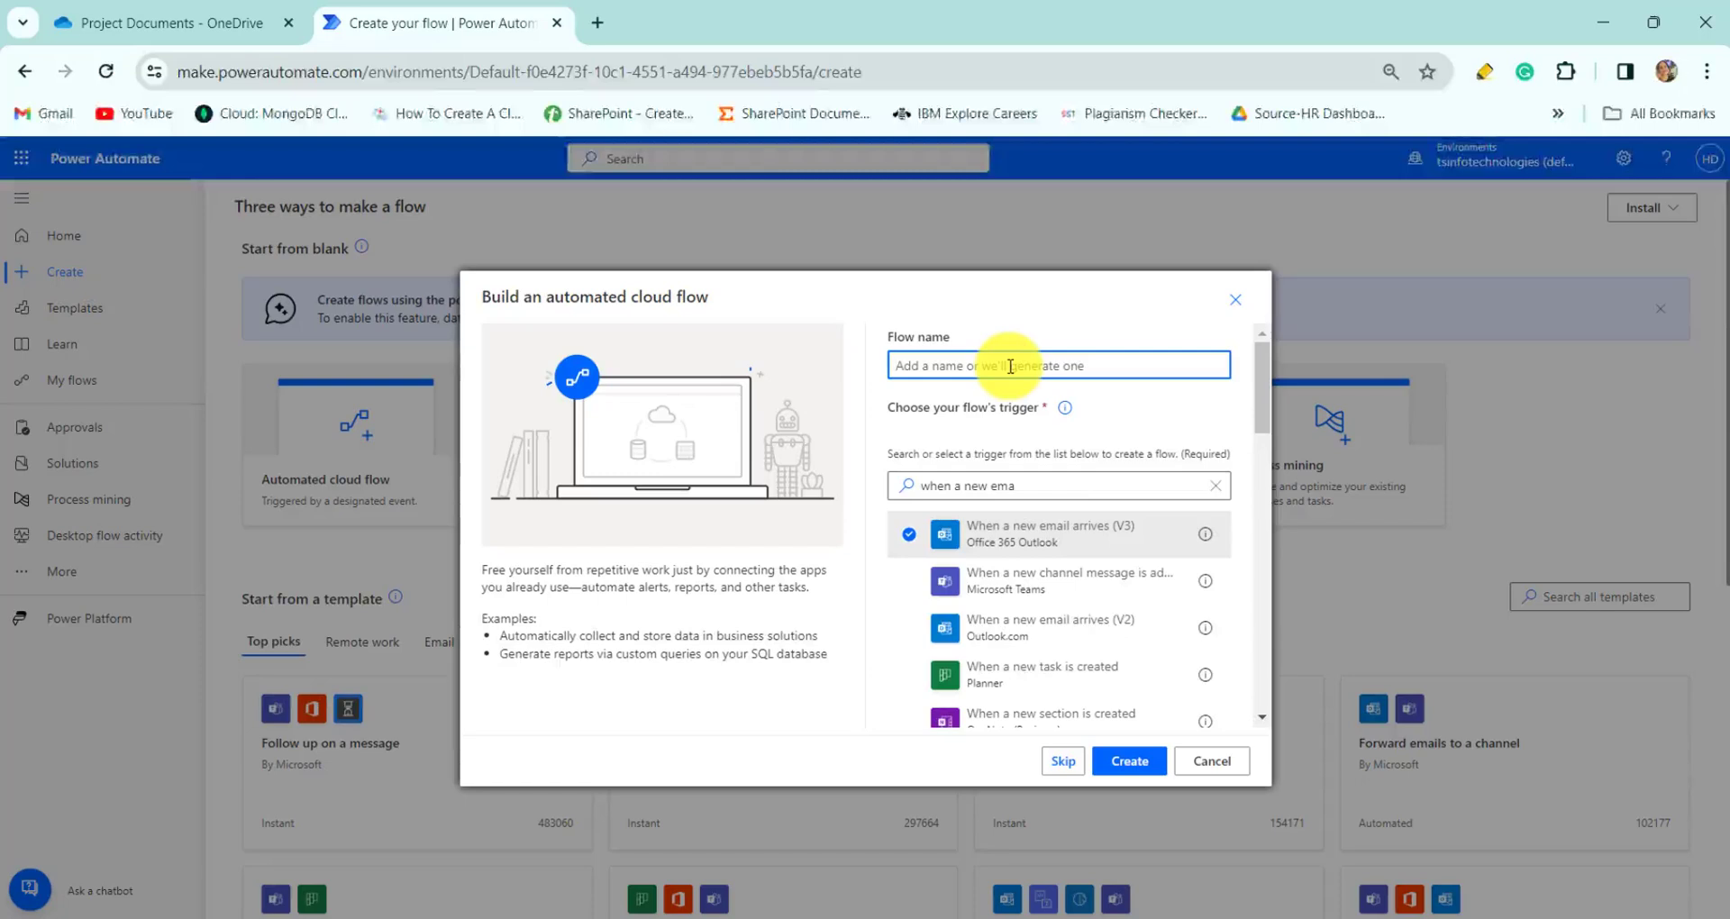
text(save email attachment to one drive)
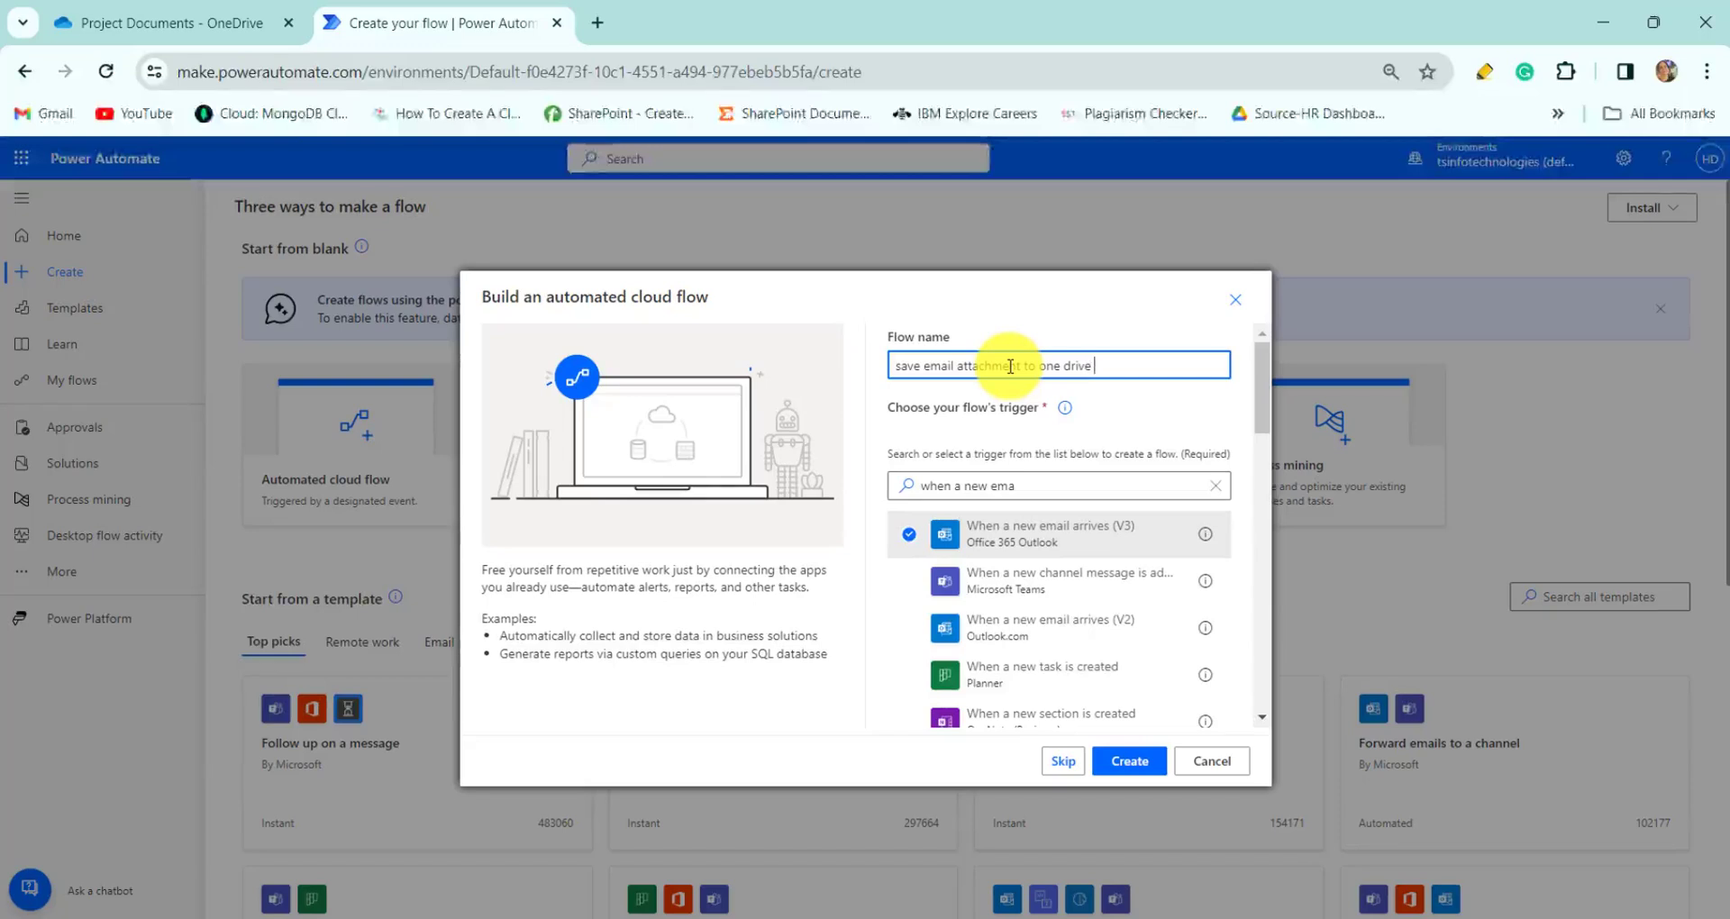
text(usiness)
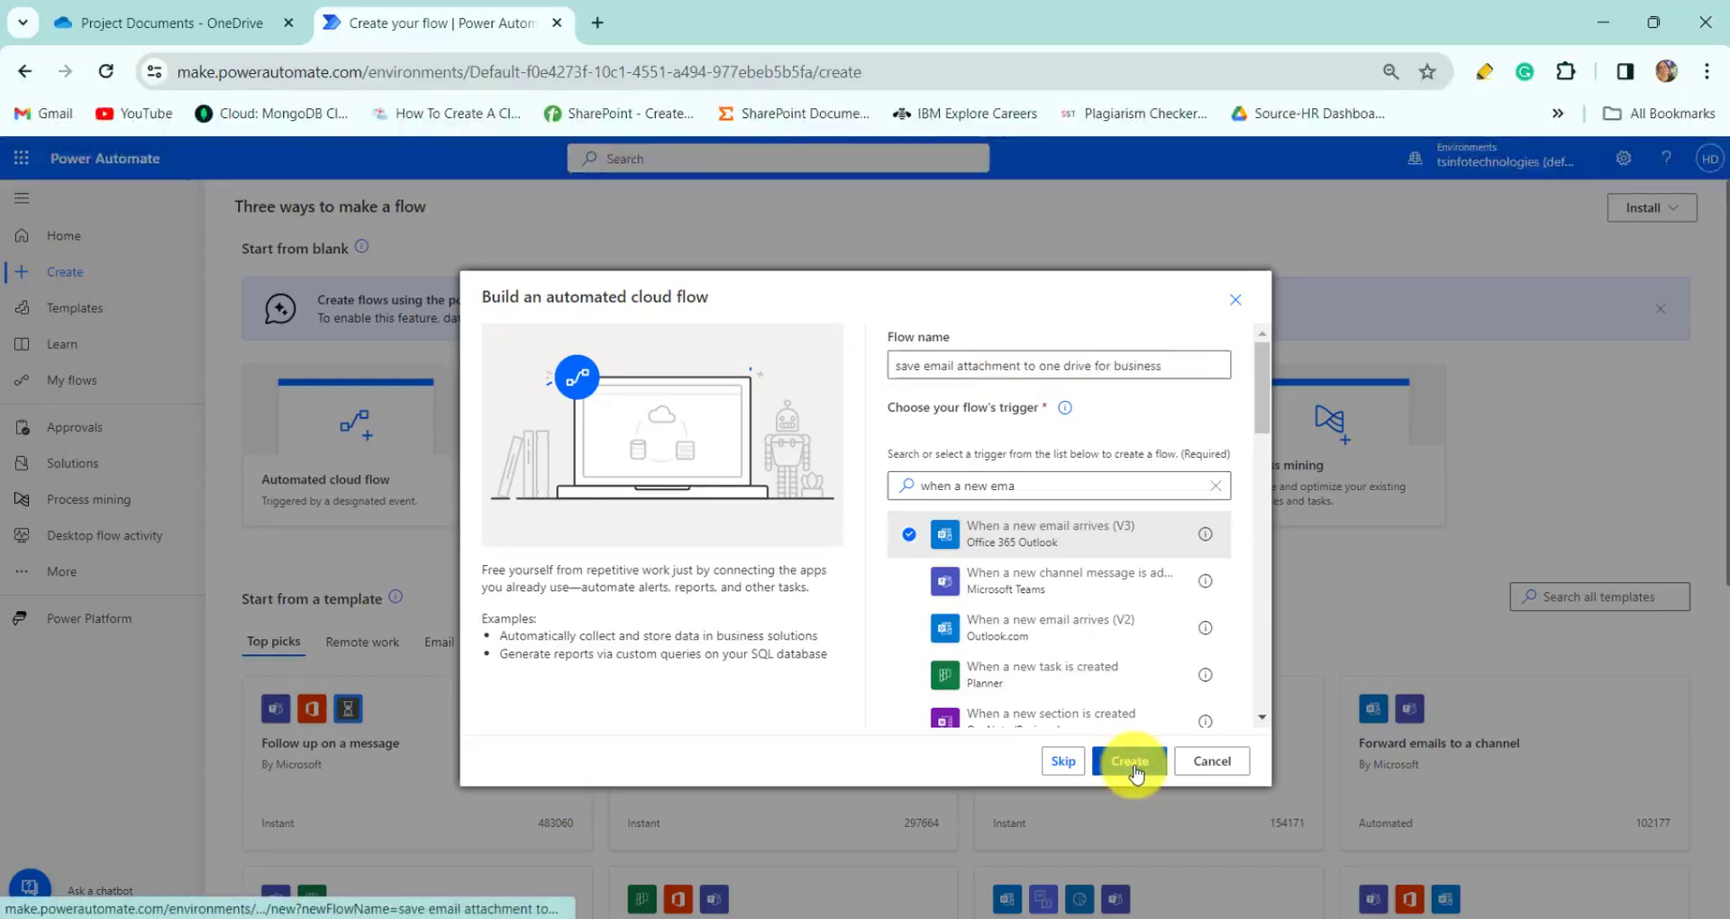
click(1130, 760)
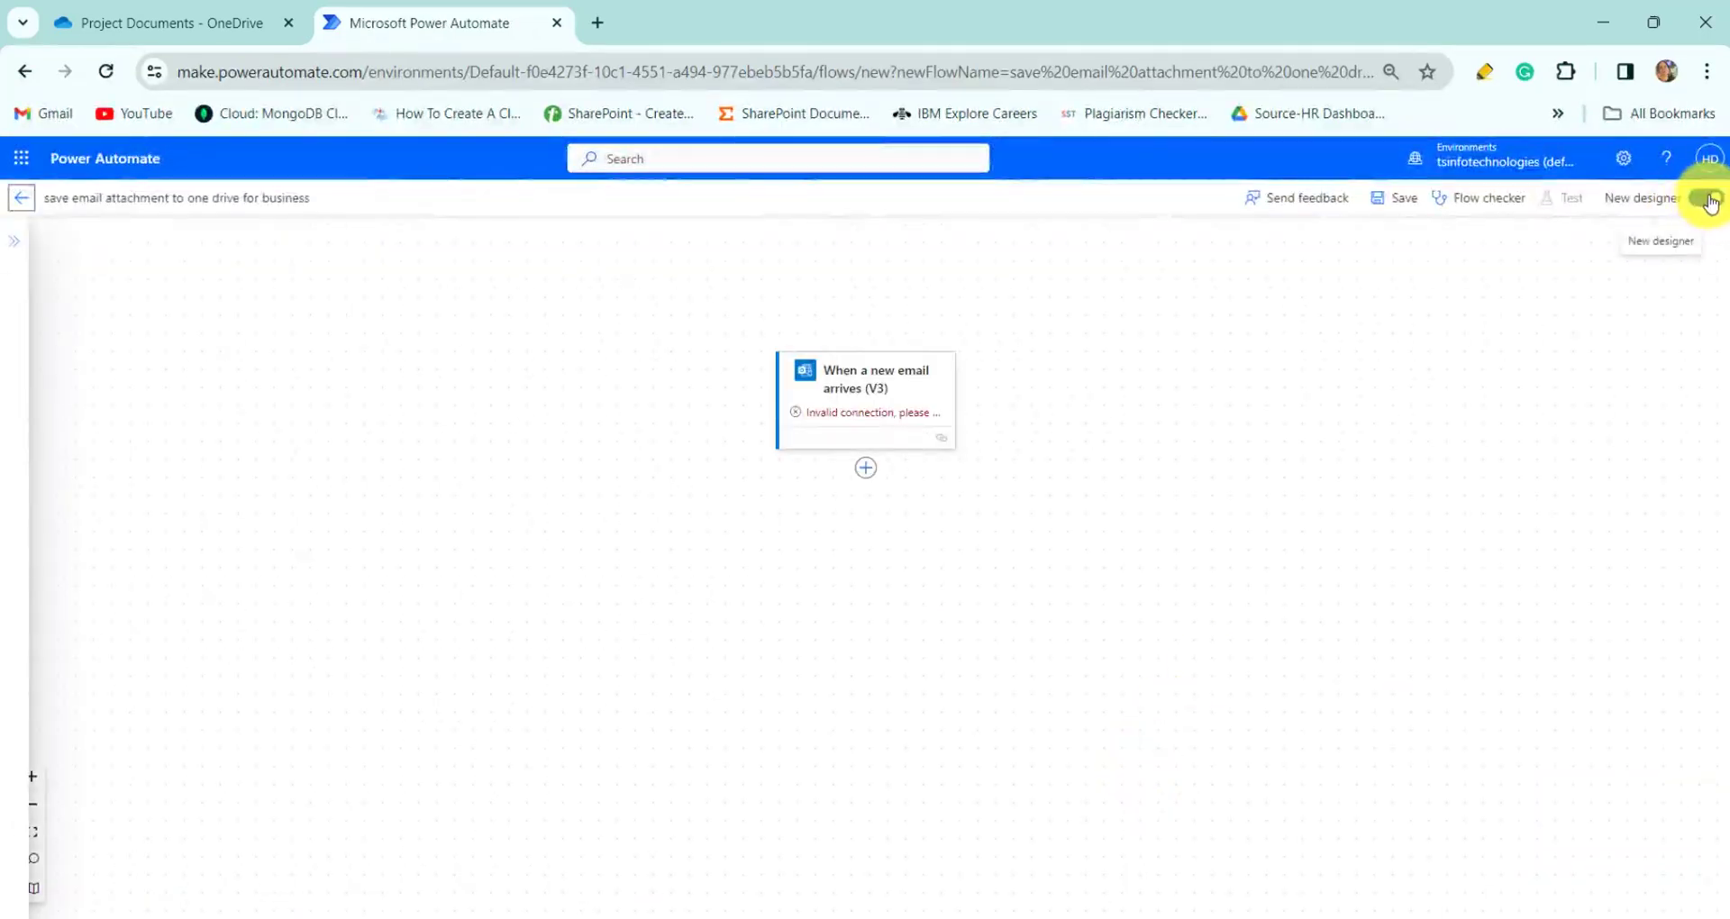
click(1709, 200)
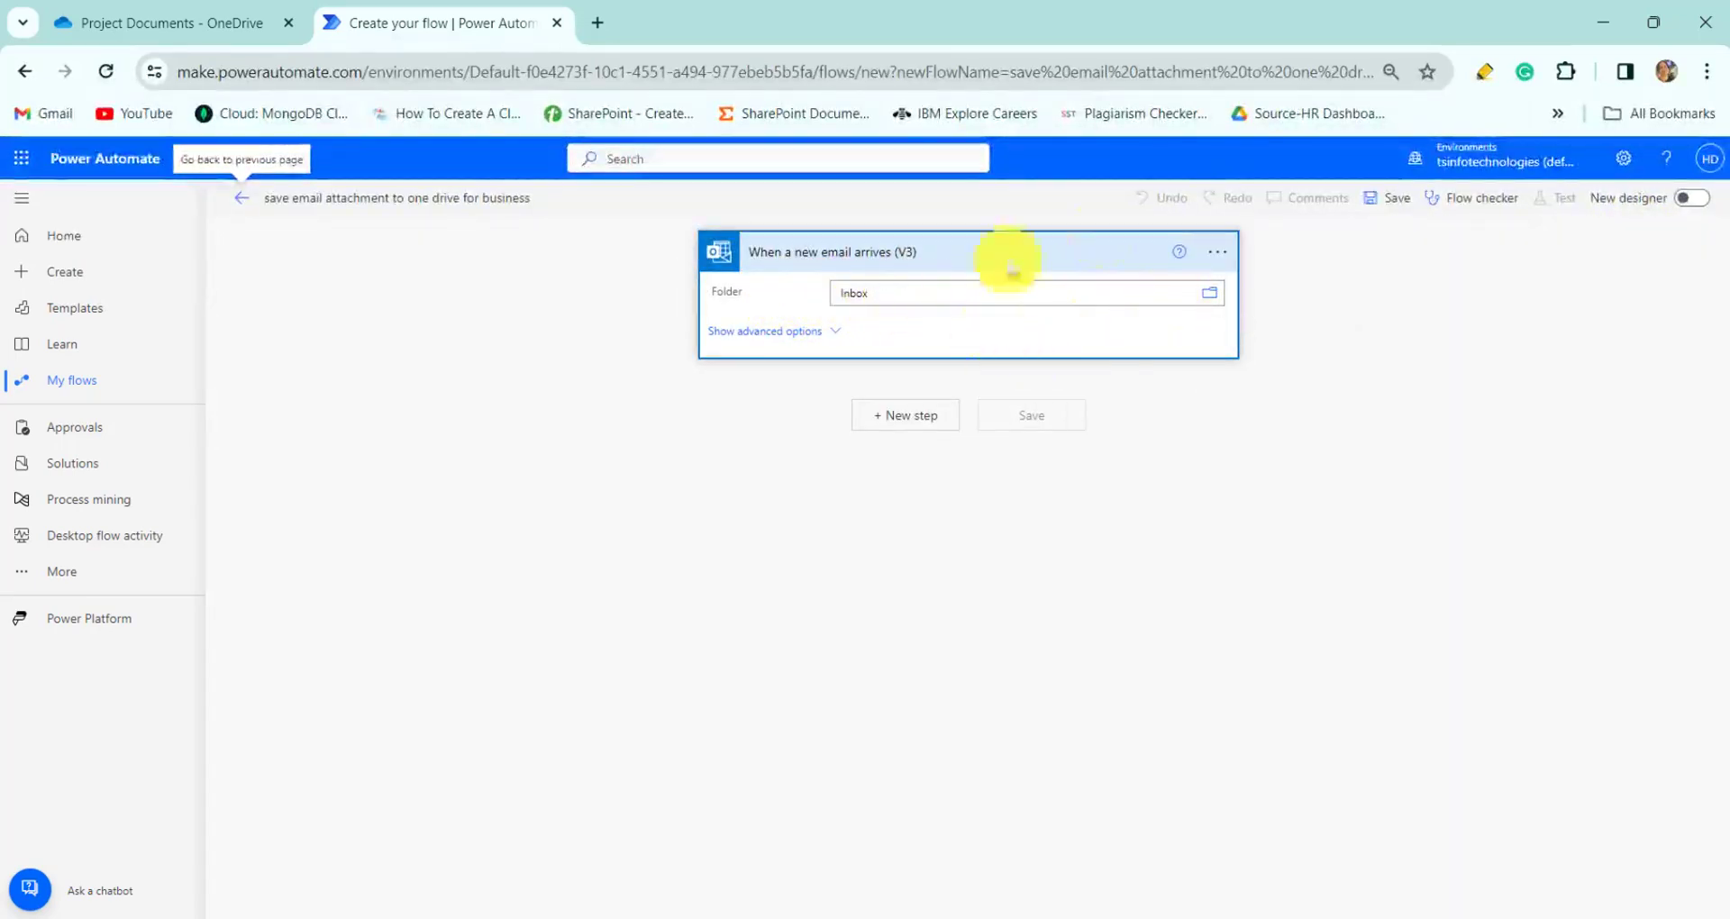
Step: Show the email trigger's advanced options, set Include Attachments to Yes, and collapse the trigger card
click(1213, 301)
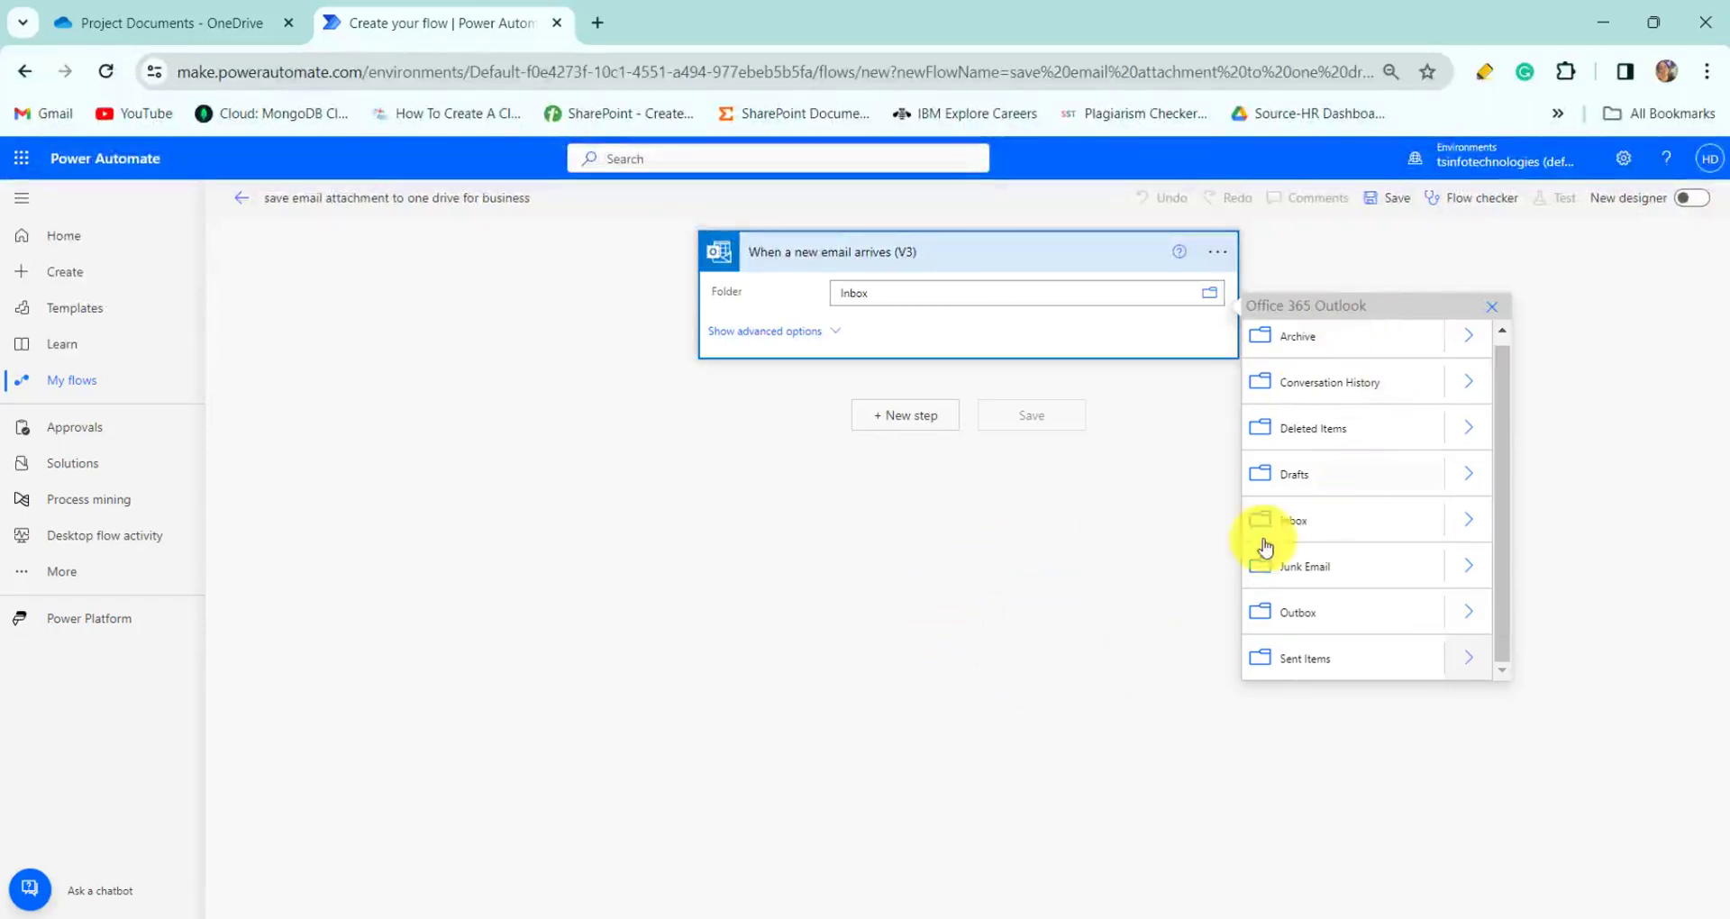
click(766, 334)
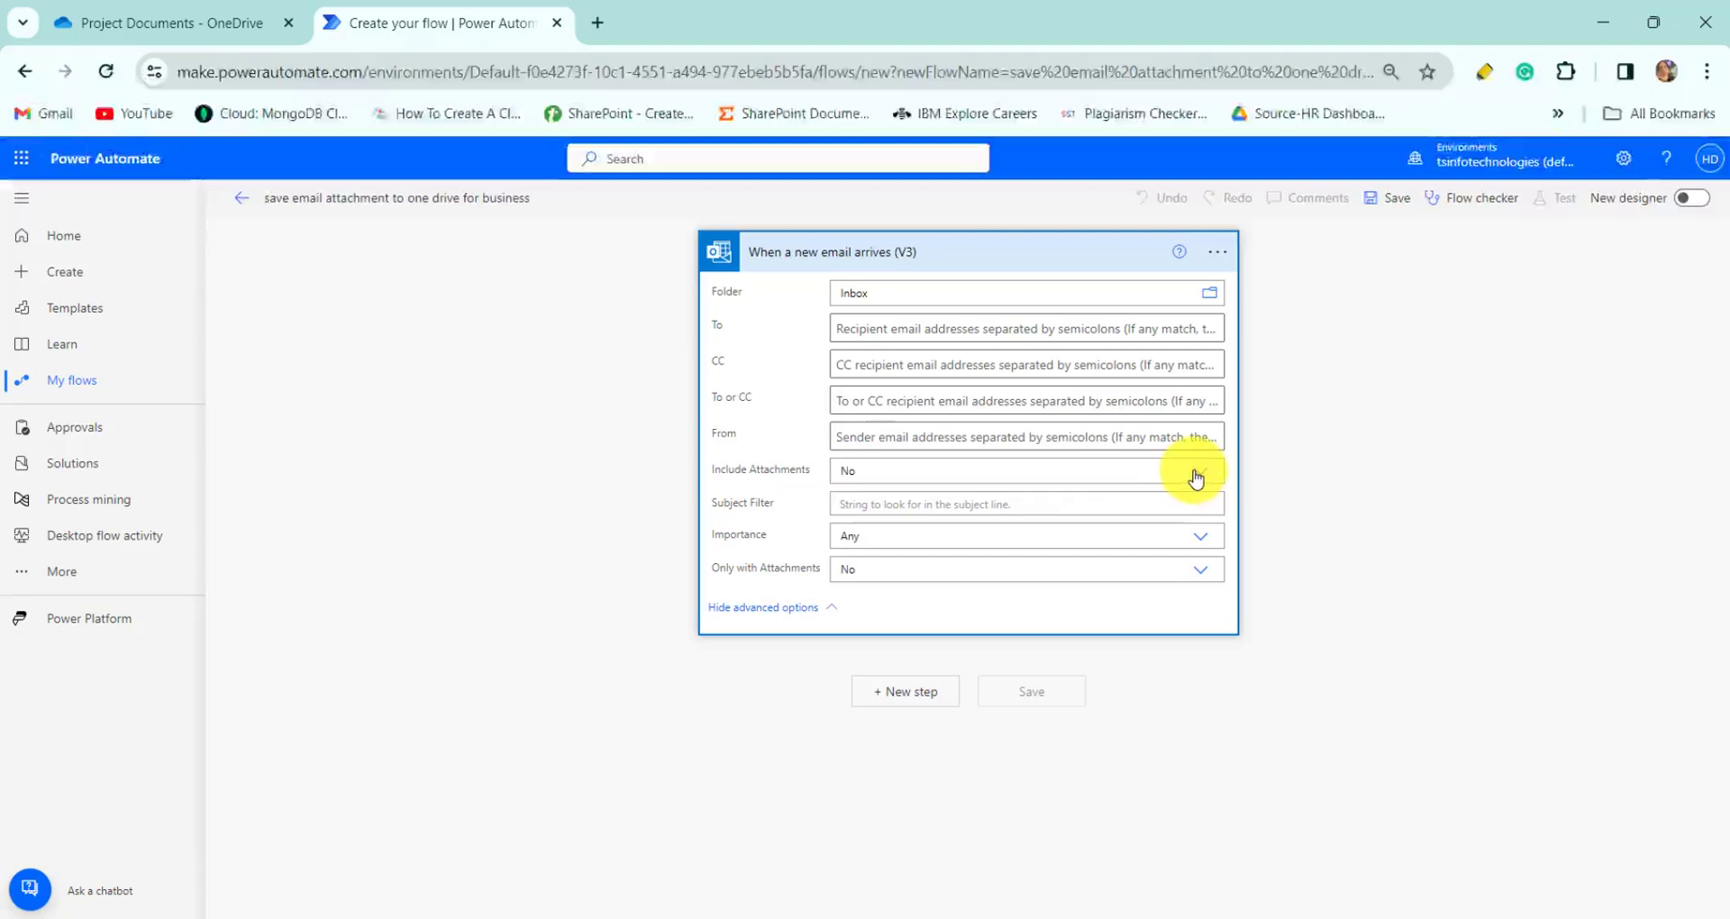
click(1191, 472)
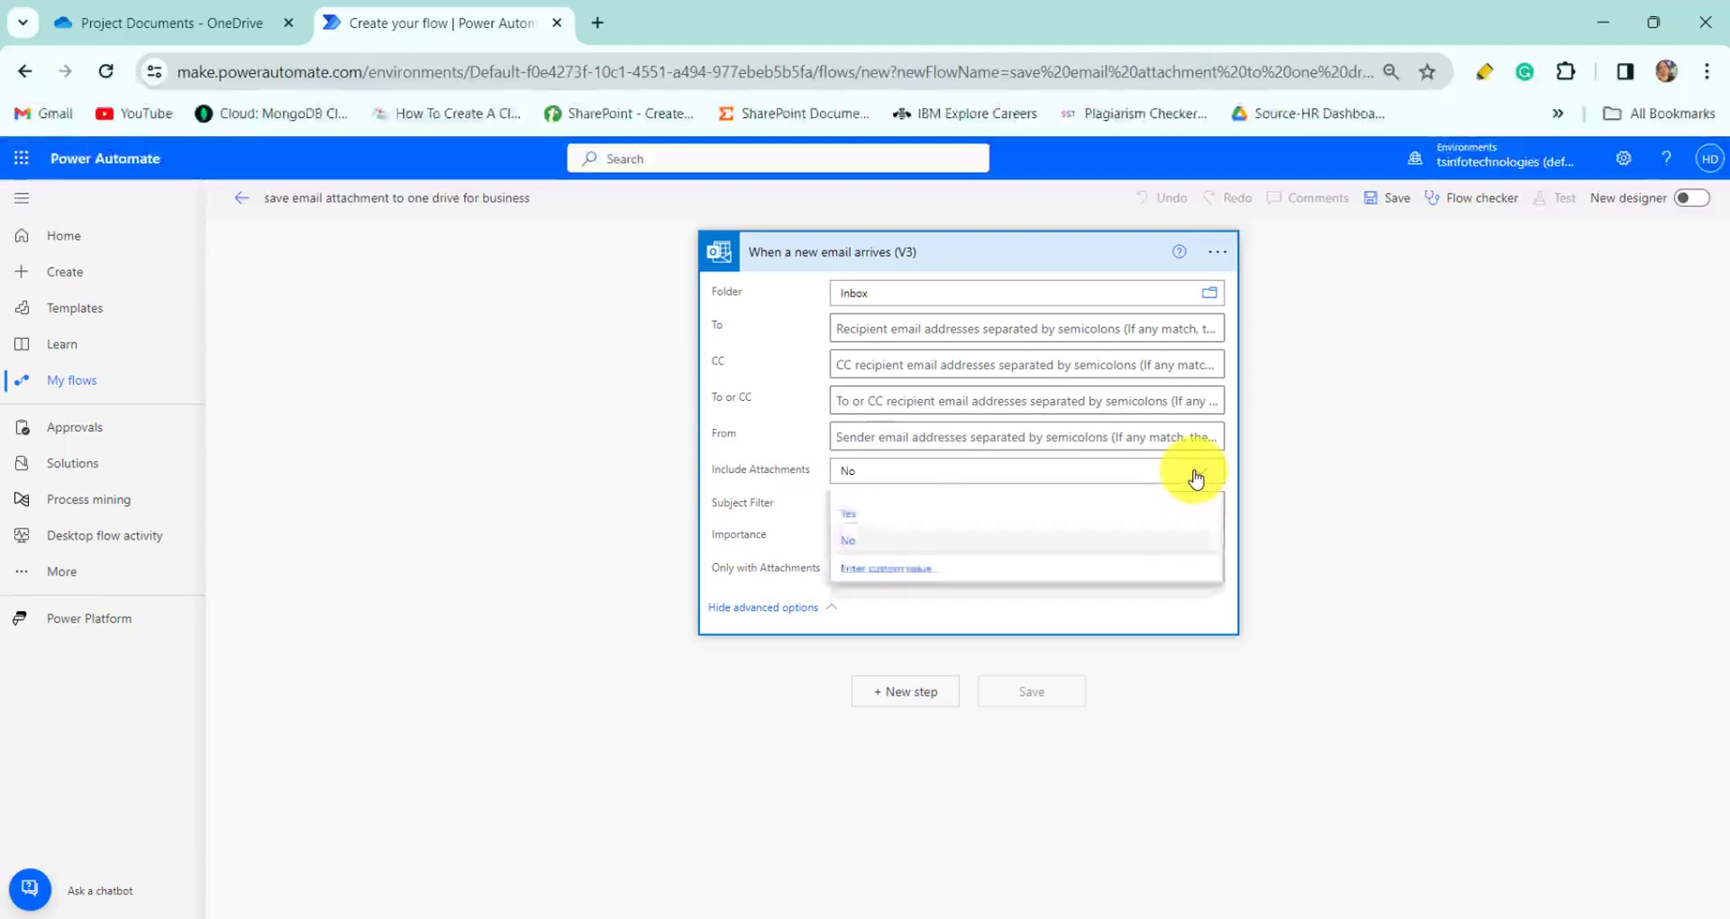
click(898, 515)
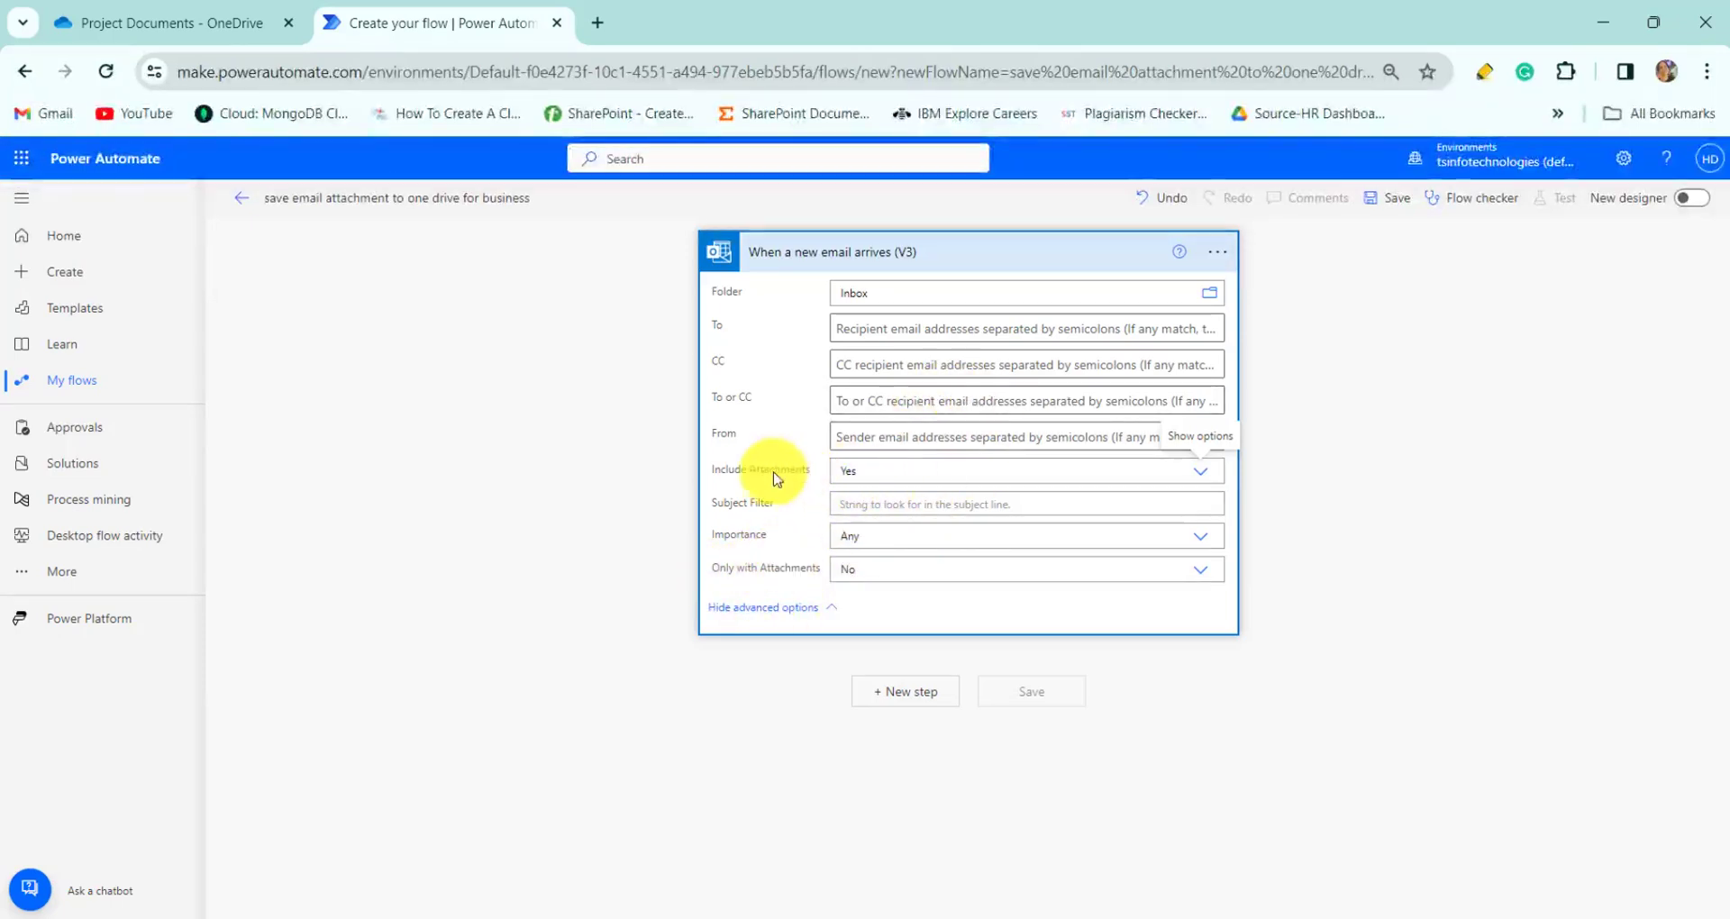
click(998, 258)
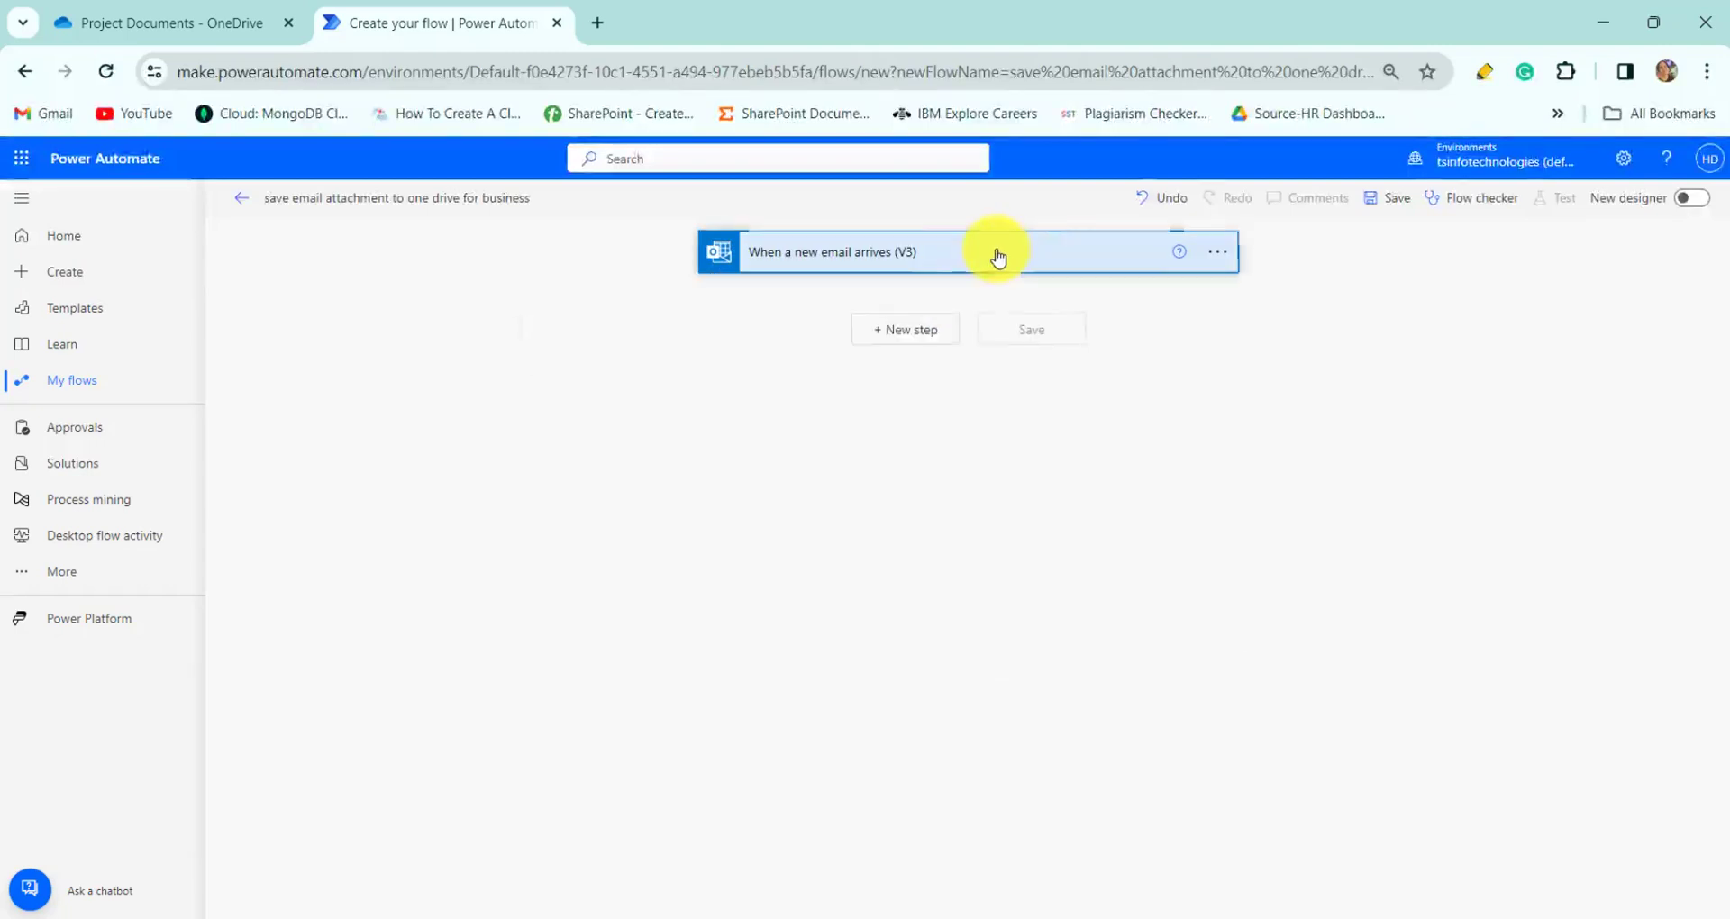
Step: Add a new step after the trigger using the Office 365 Outlook action Get Attachment (V2)
click(909, 337)
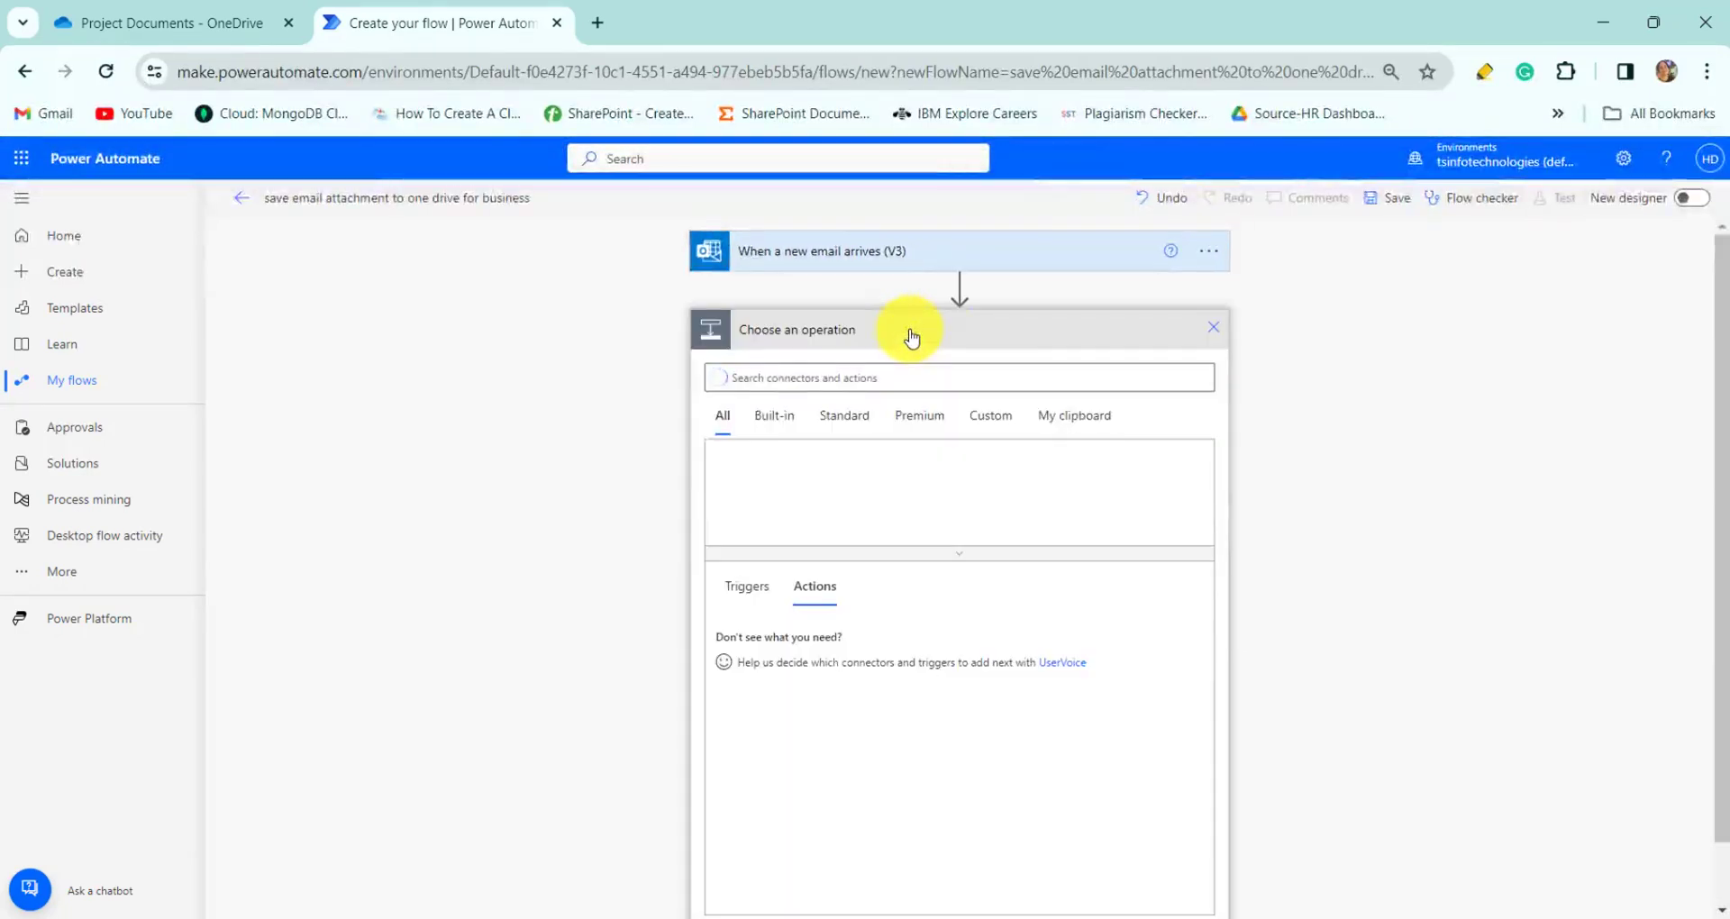
click(910, 331)
click(901, 340)
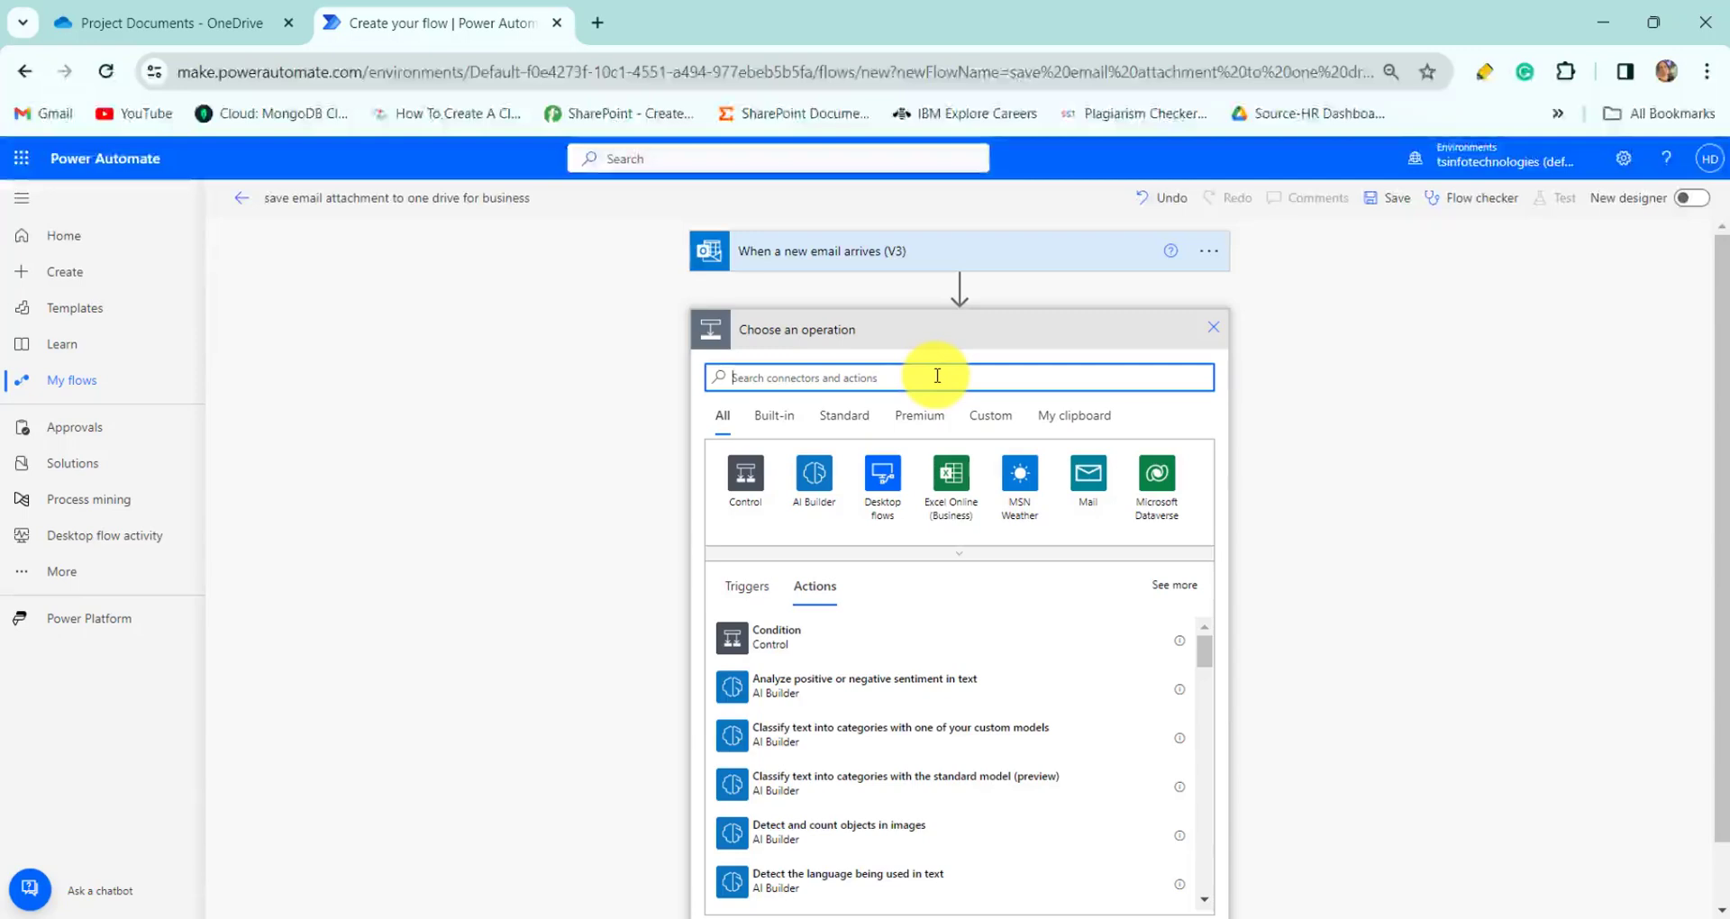
text(get)
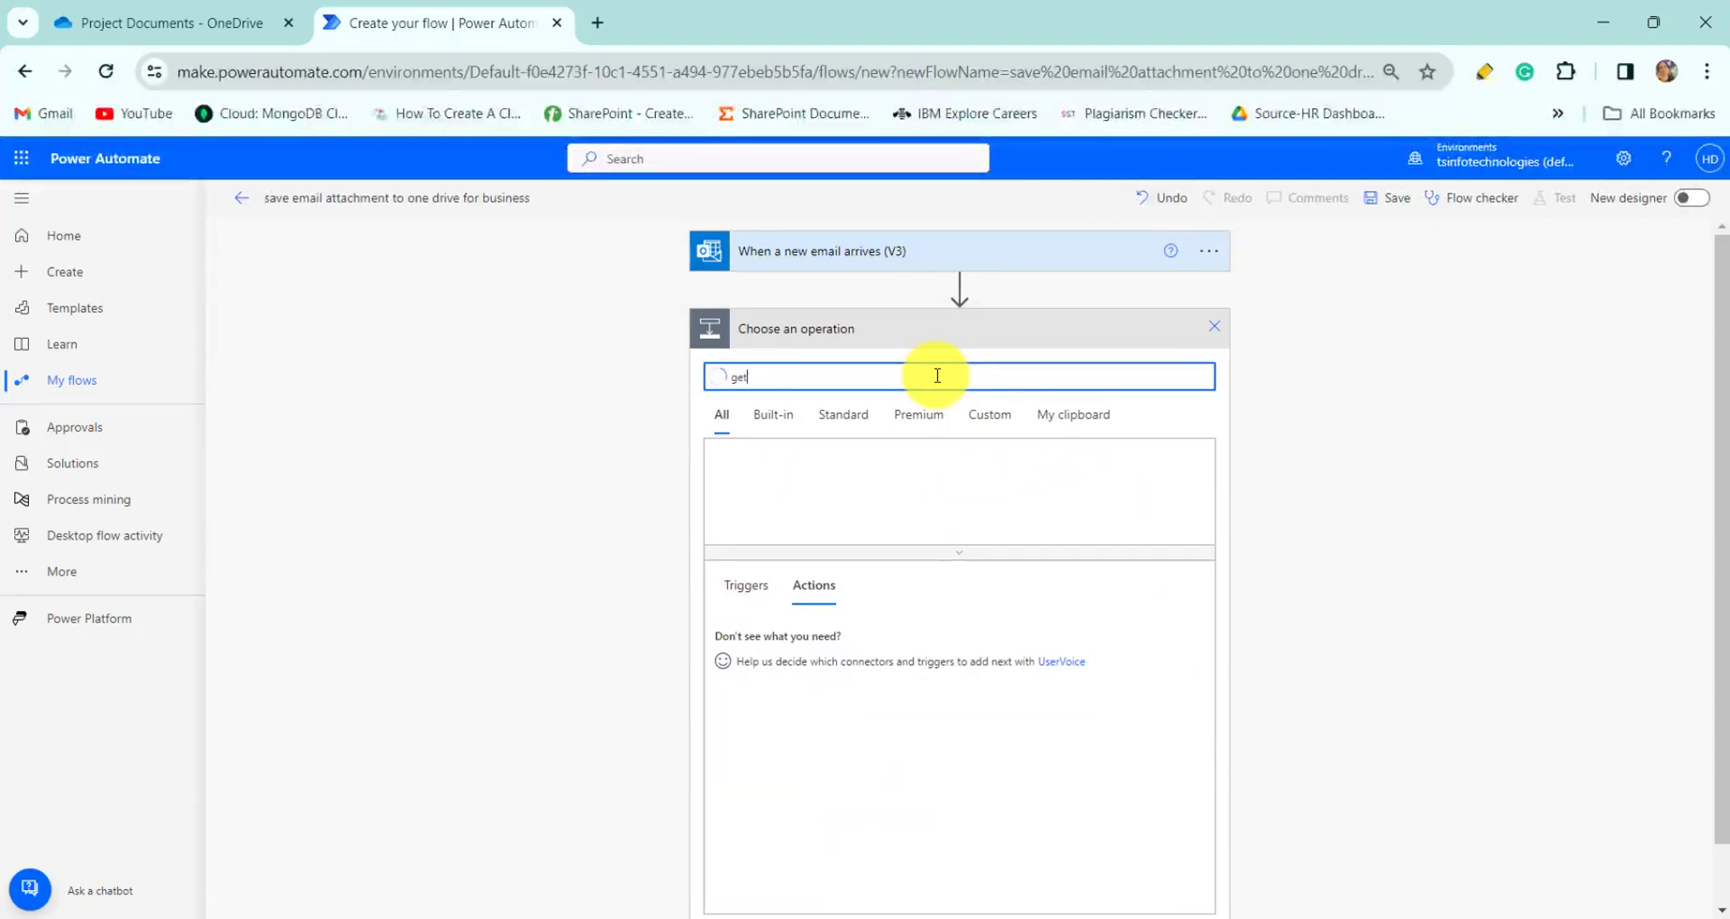
text( attach)
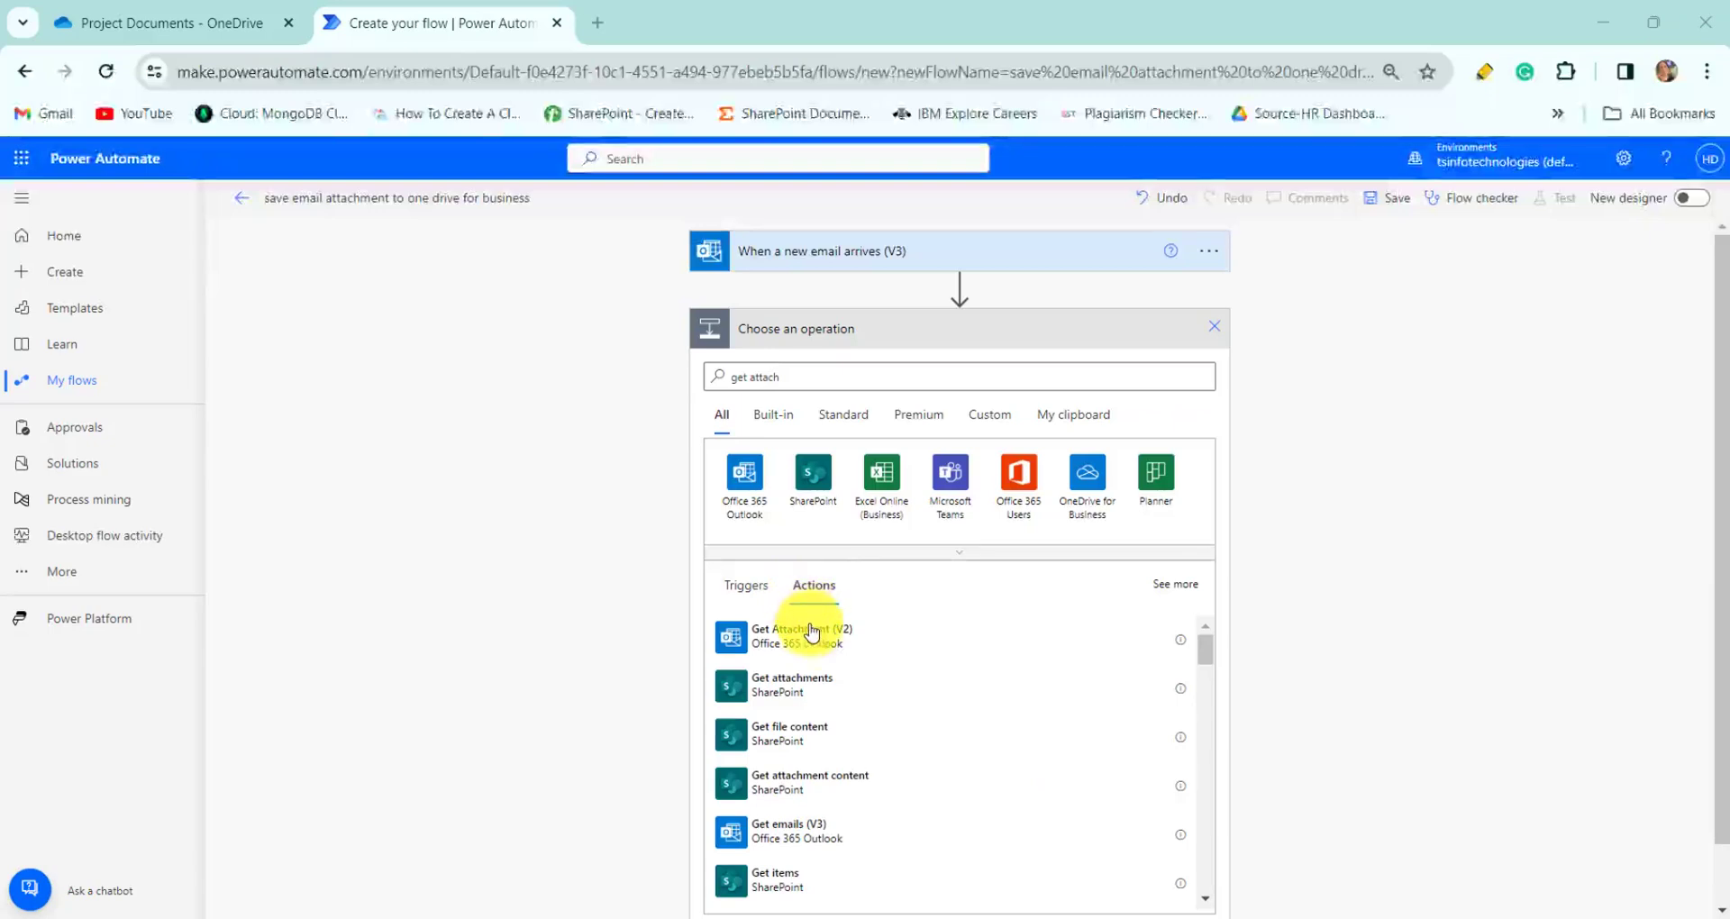
click(825, 645)
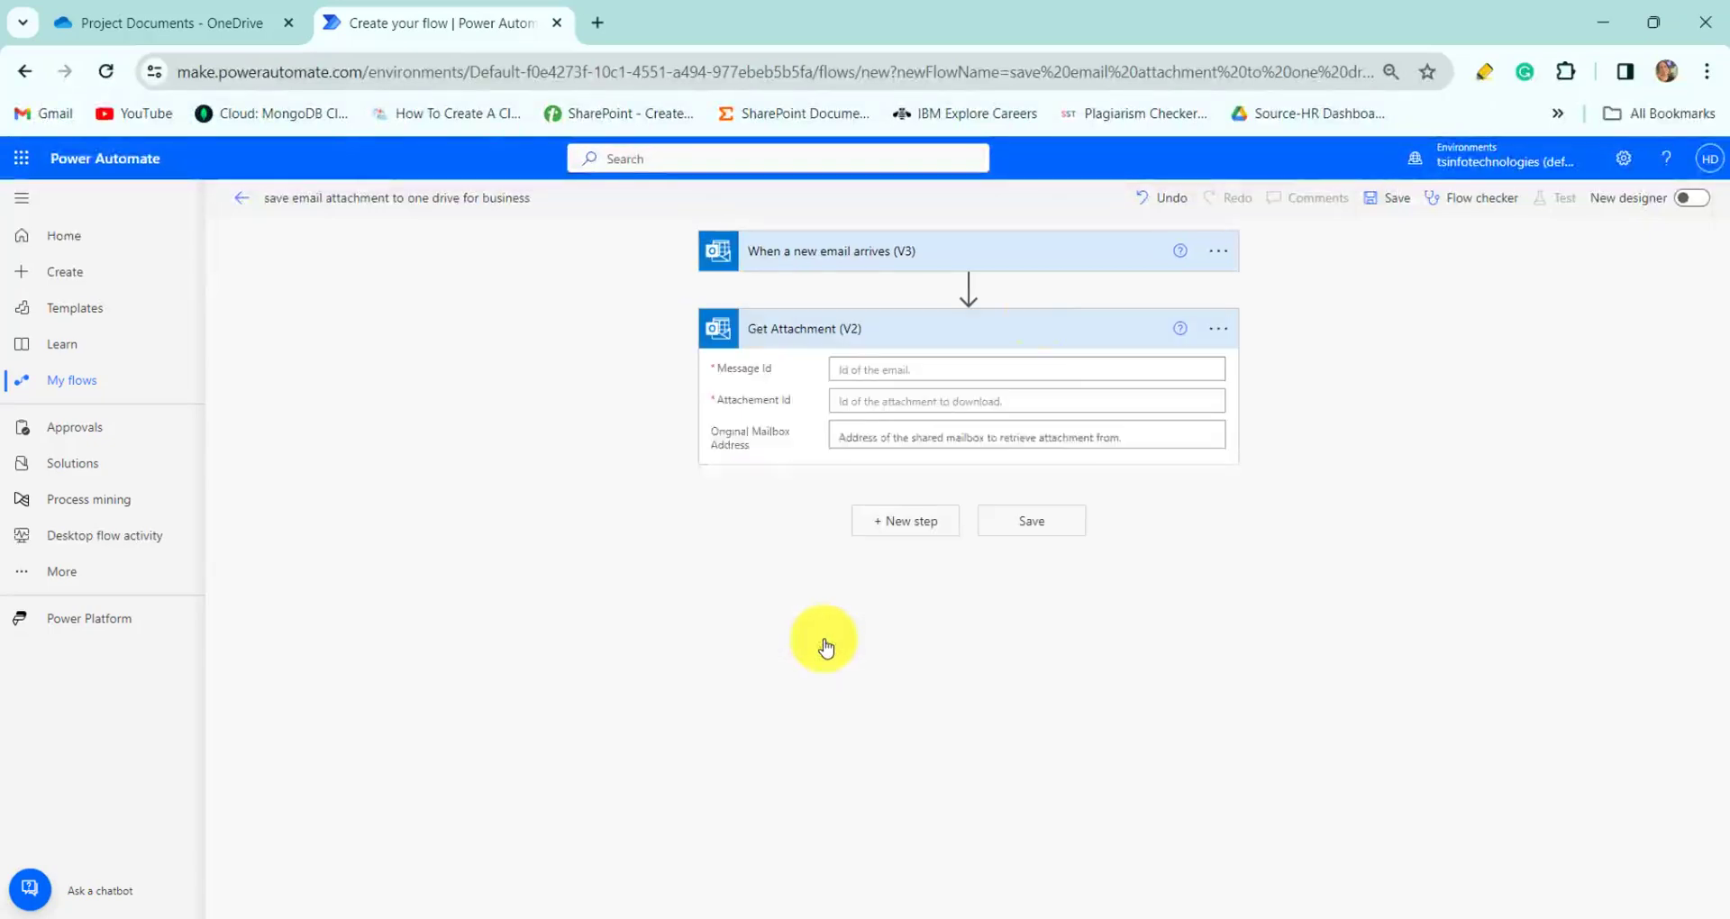
Step: Fill Get Attachment (V2) with the dynamic values Message Id and Attachments Attachment Id, and collapse its card
click(1044, 367)
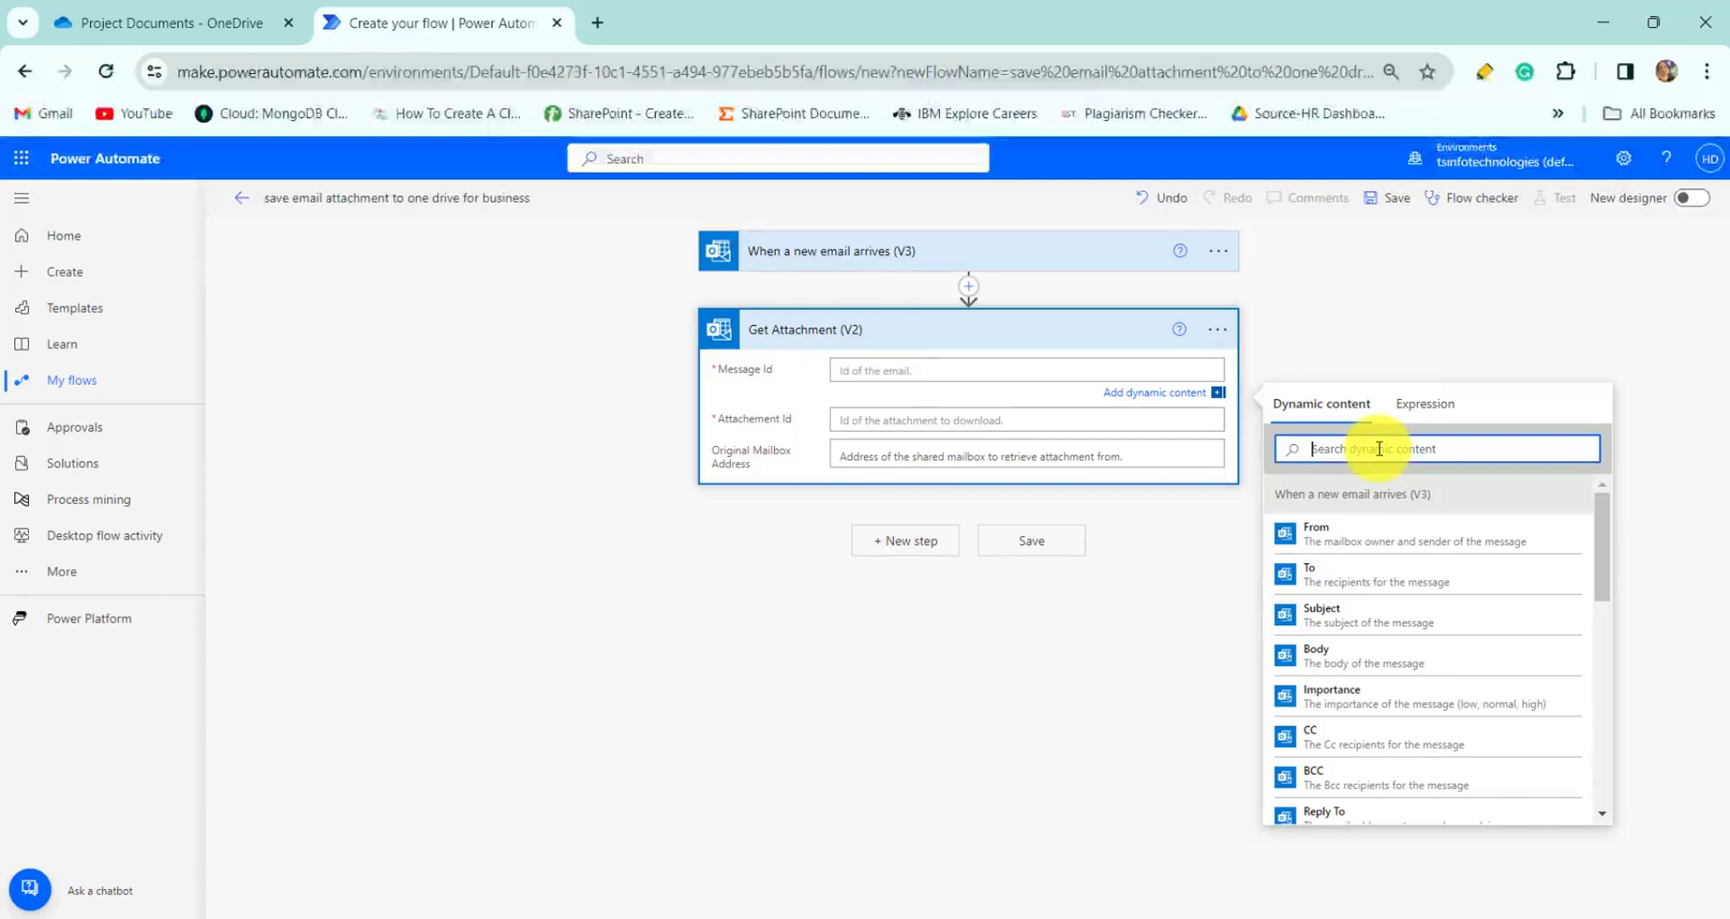
text(messa)
click(1365, 661)
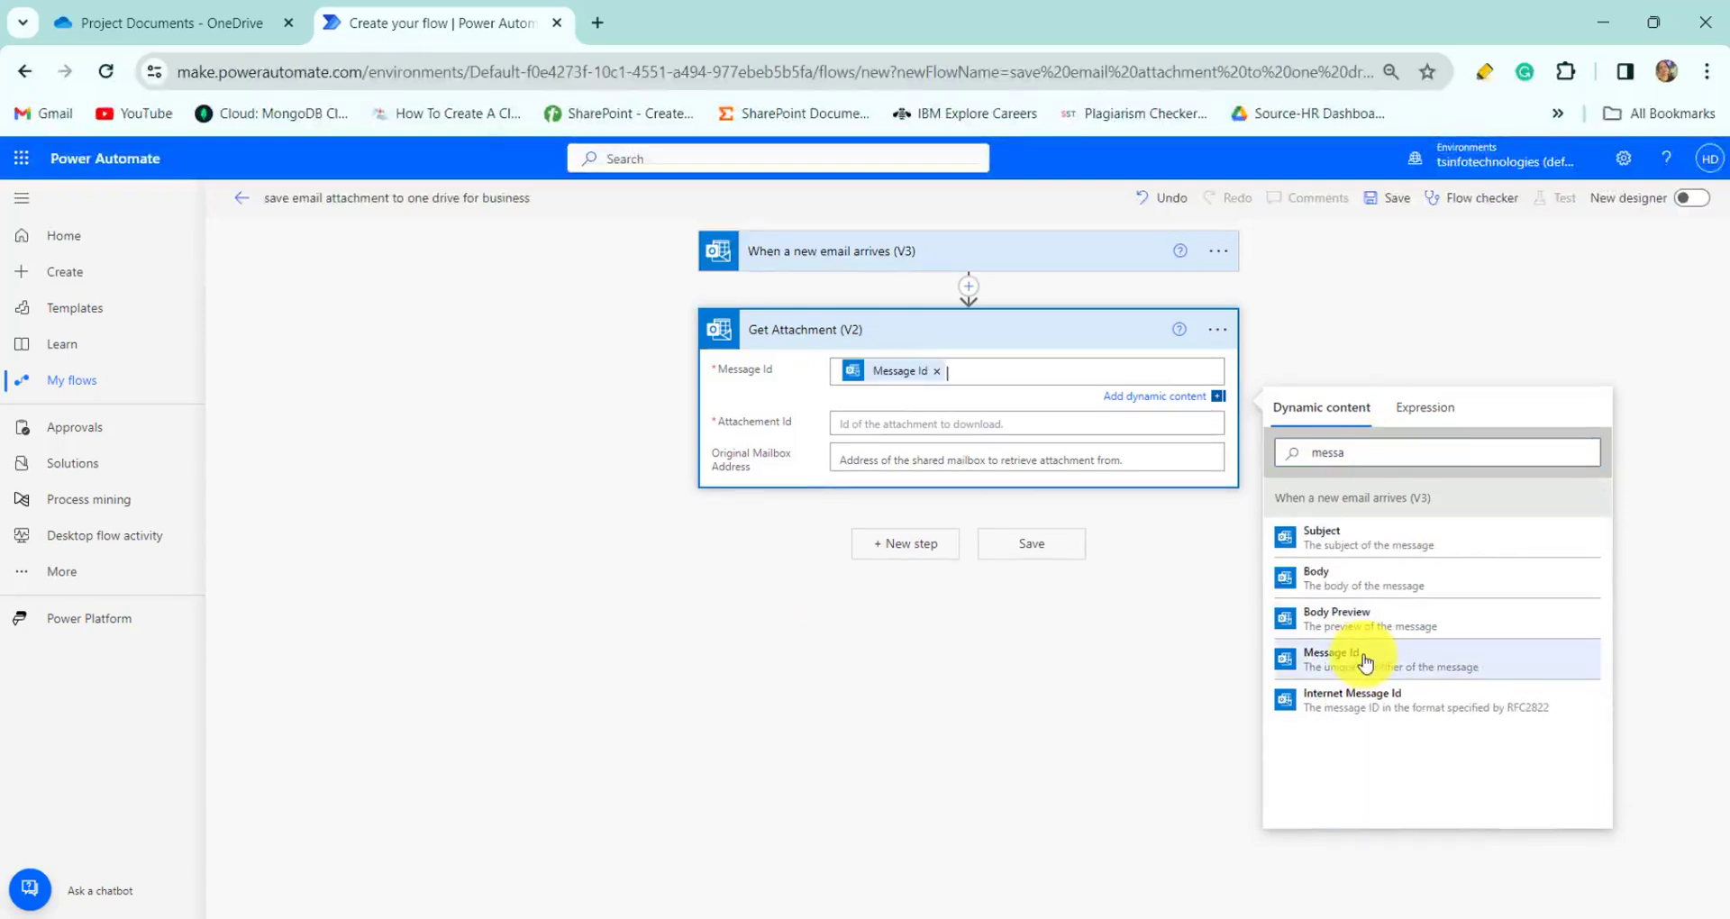
click(1050, 422)
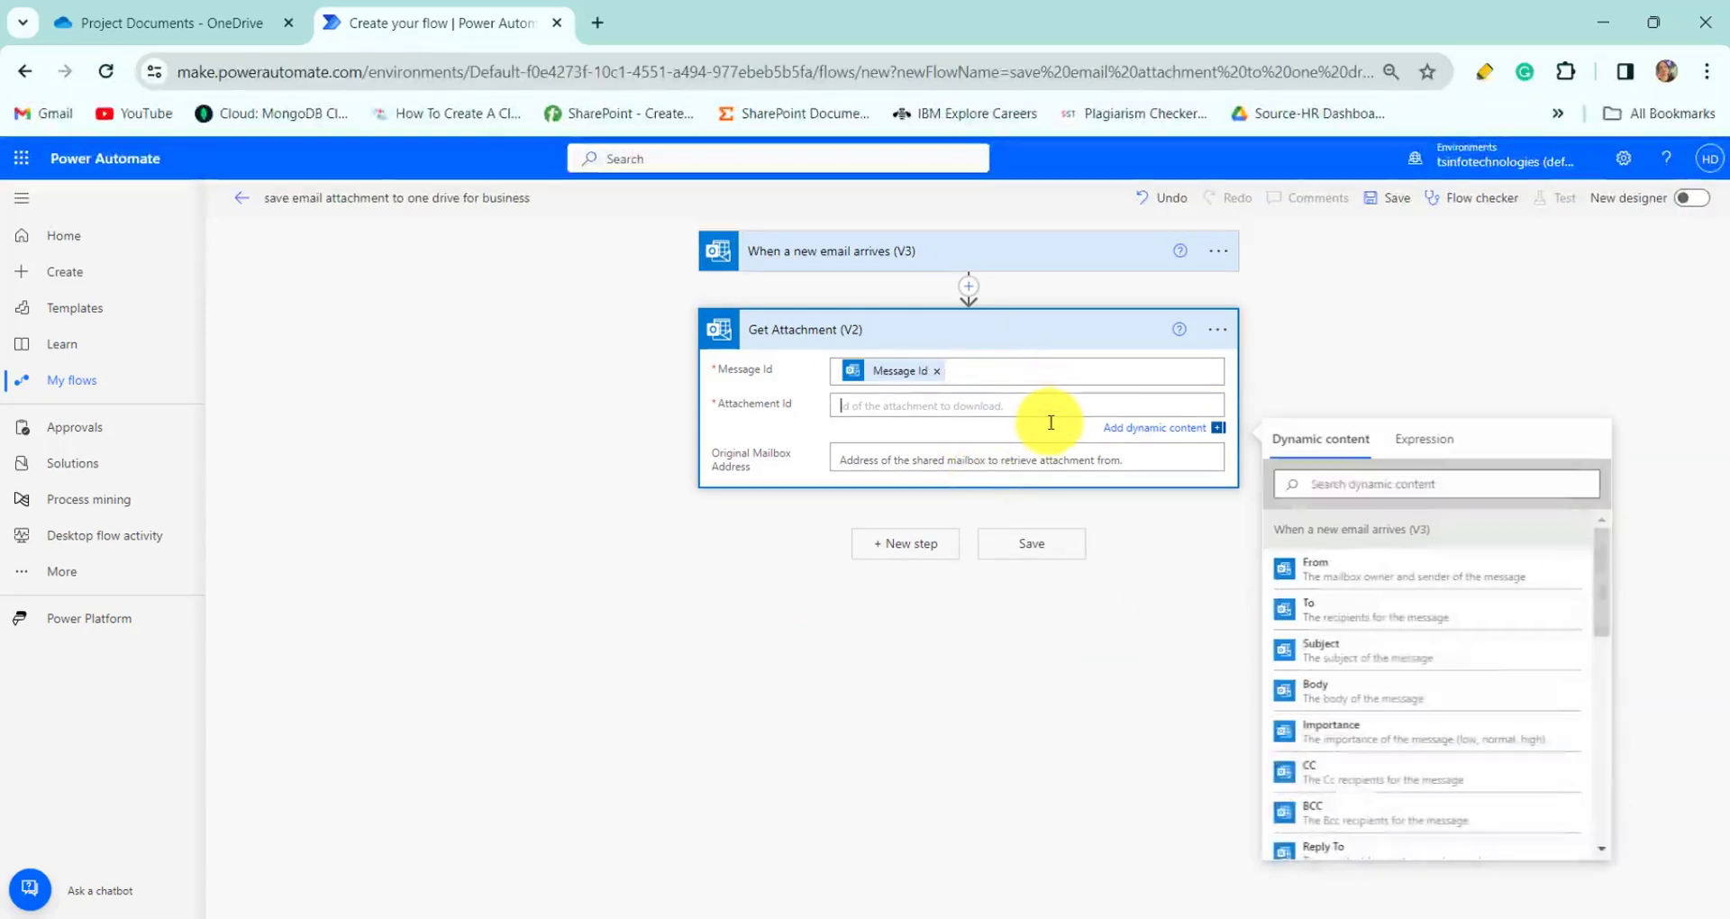
click(1361, 479)
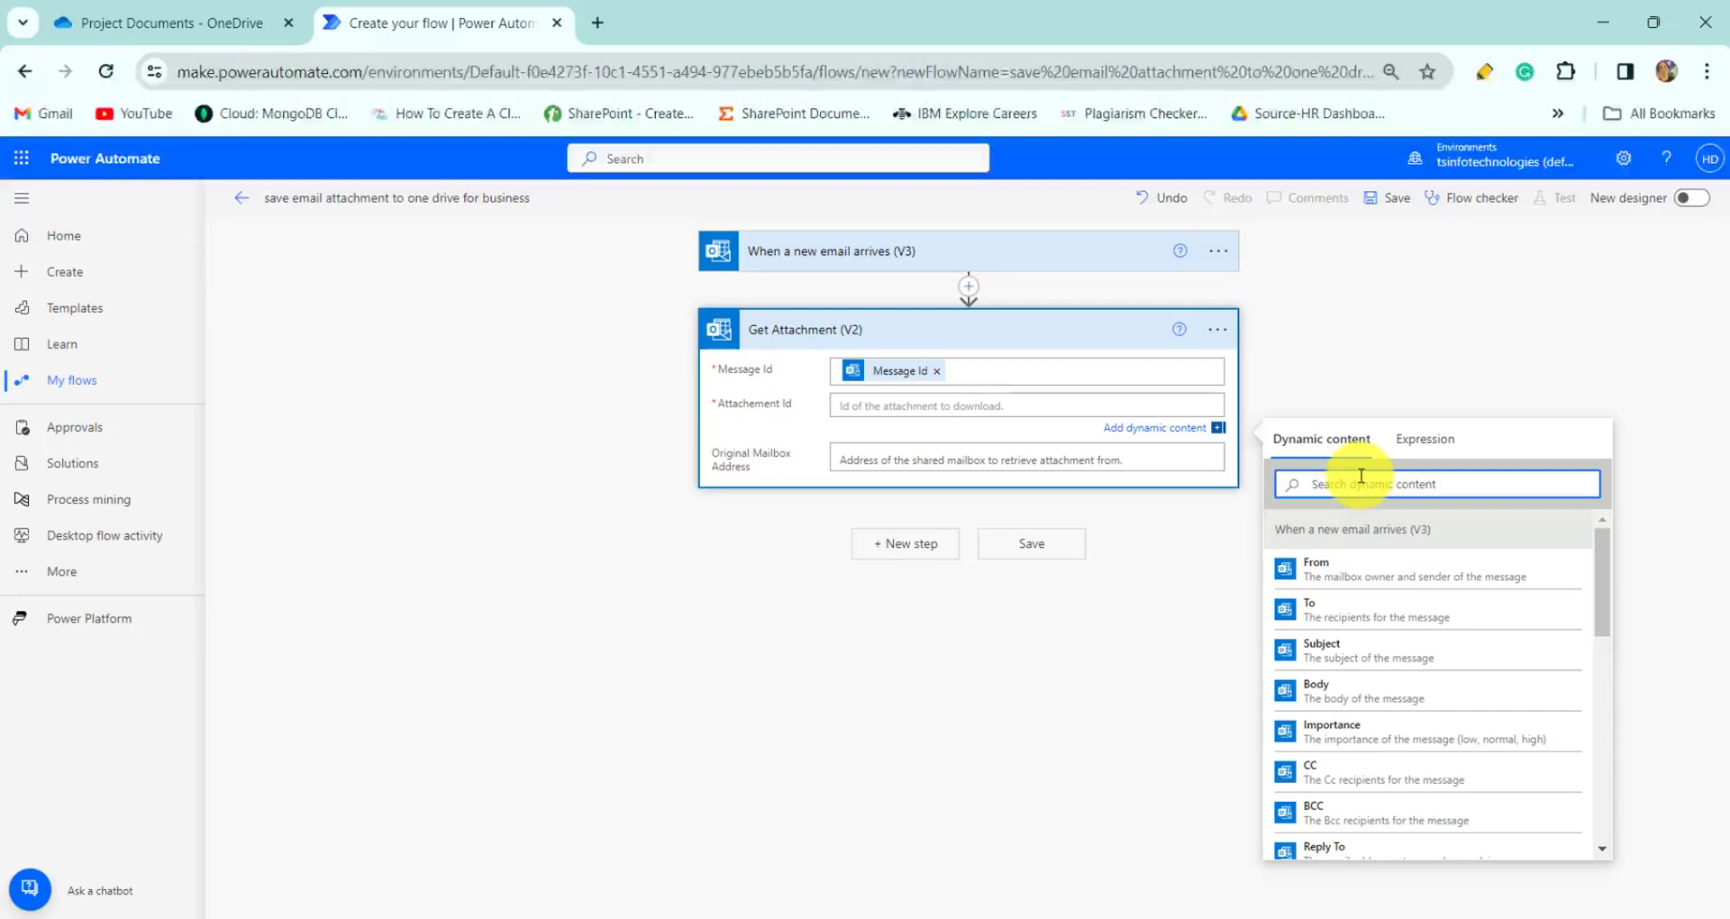
text(Attachment)
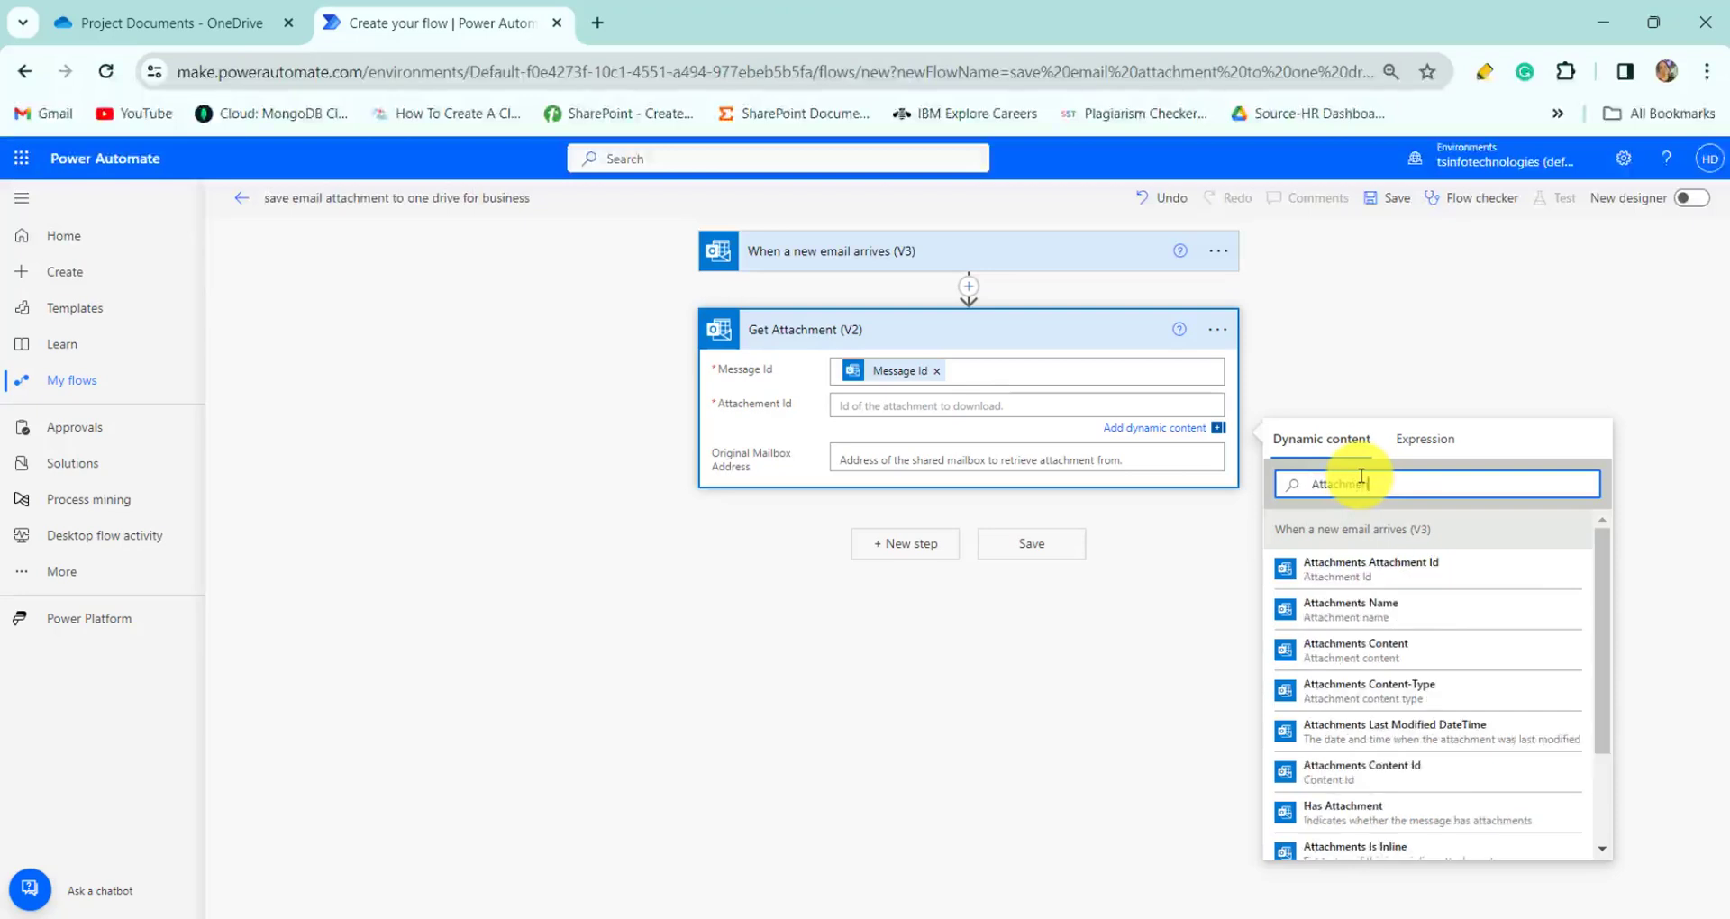
click(1365, 561)
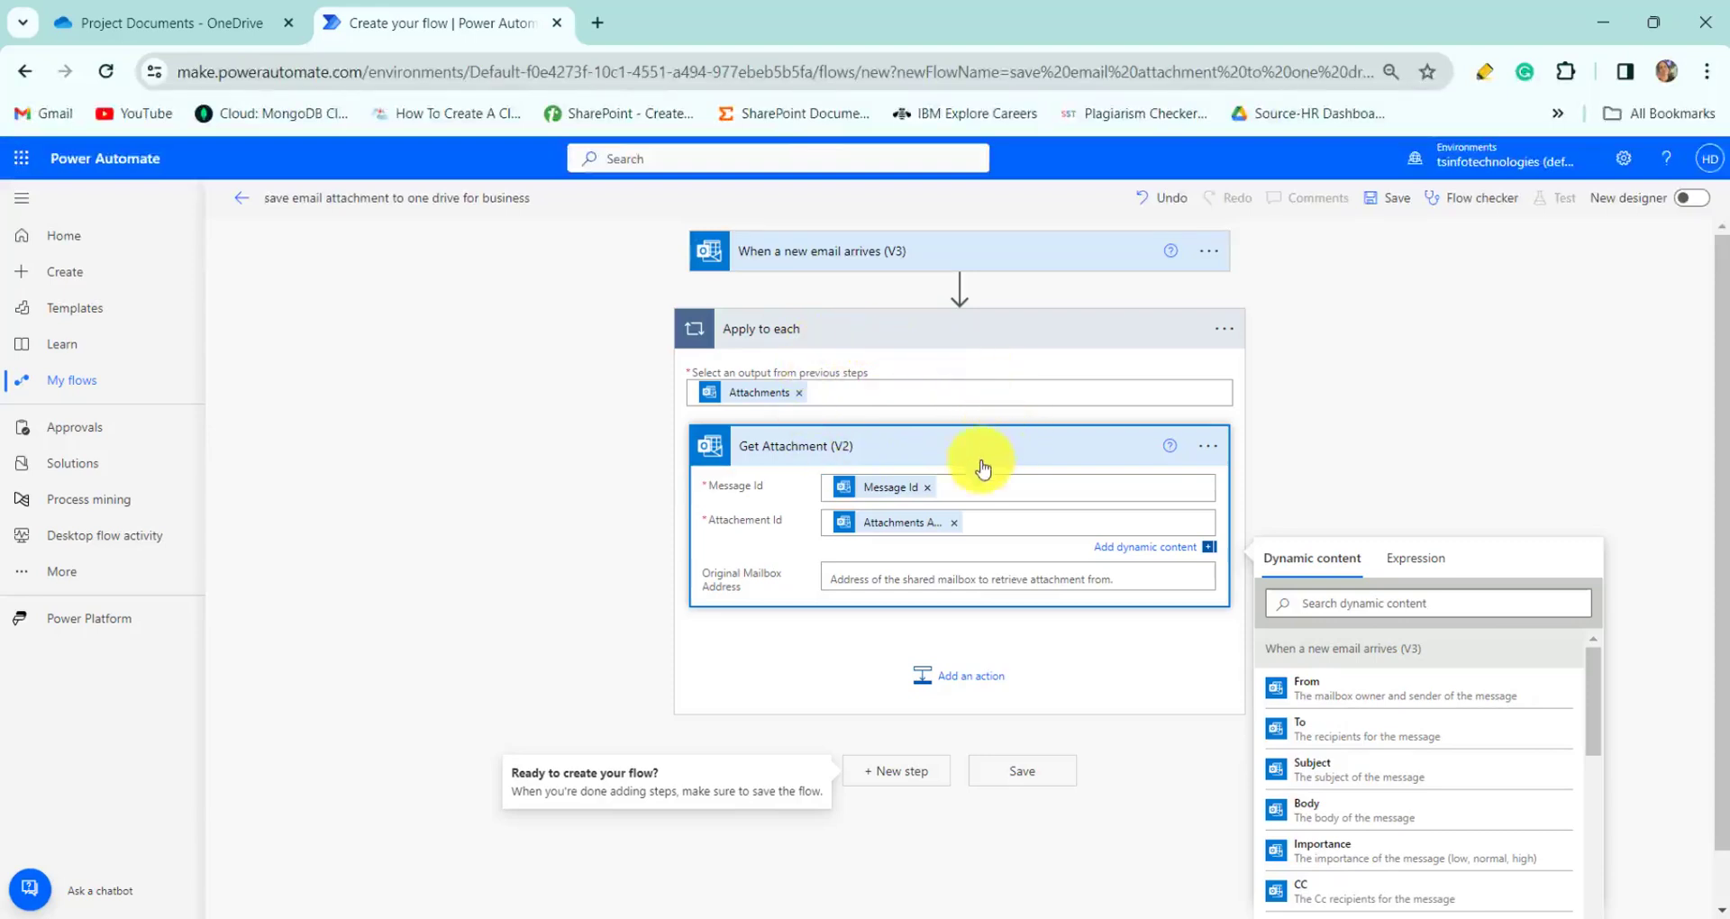
click(936, 582)
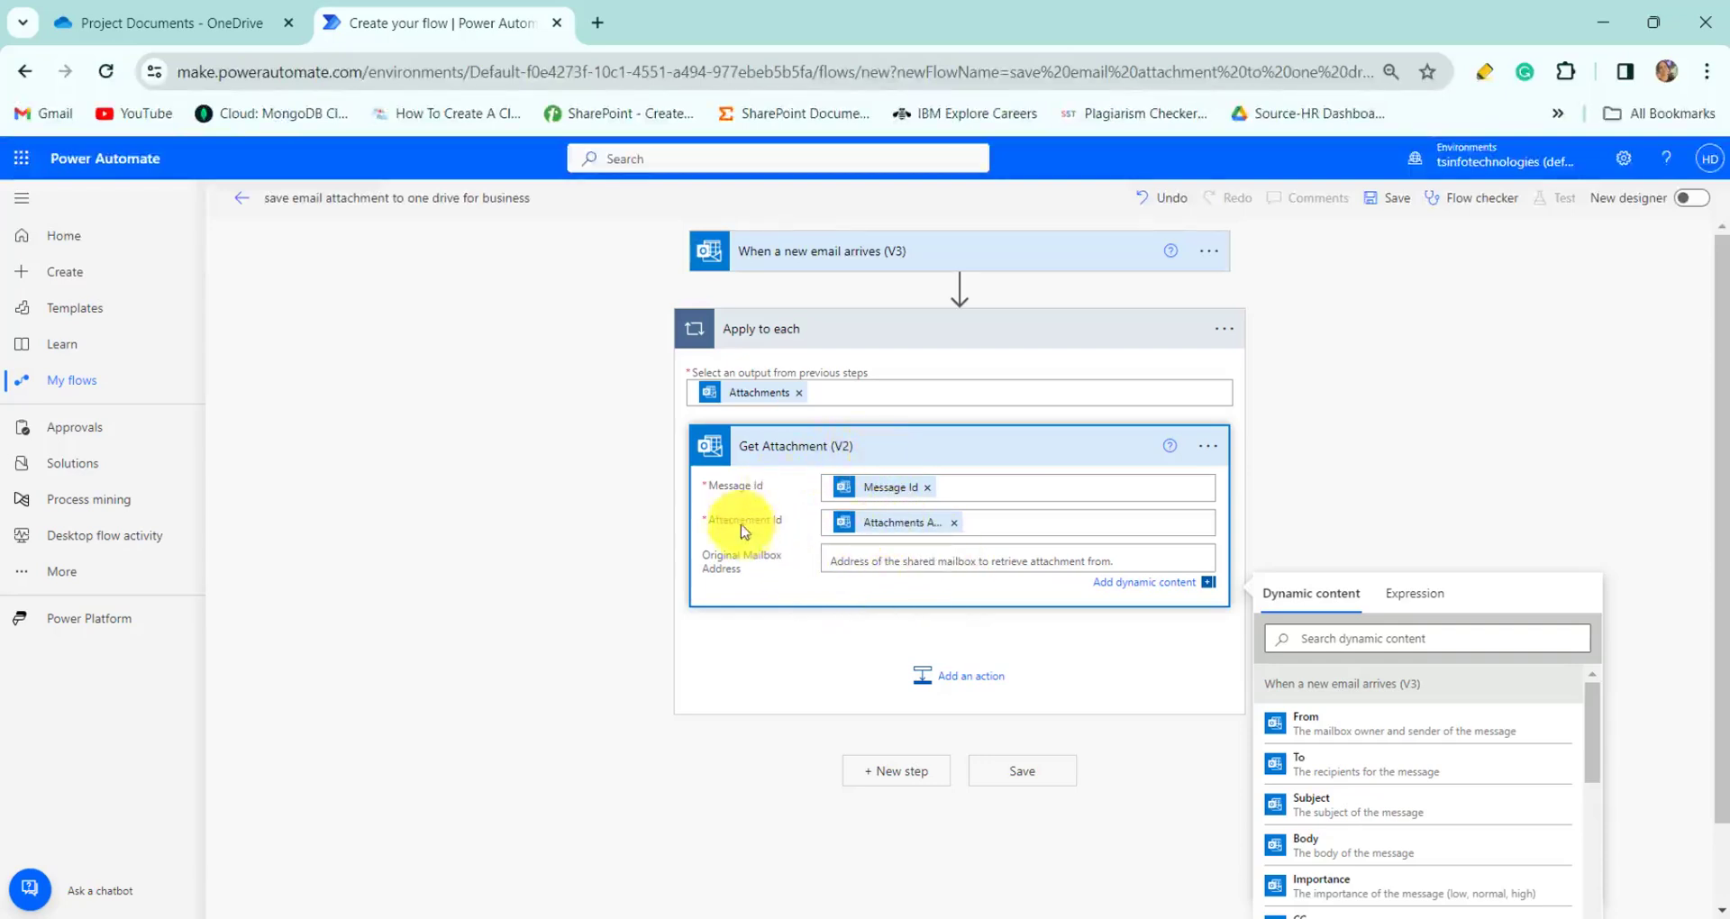
click(904, 444)
click(934, 457)
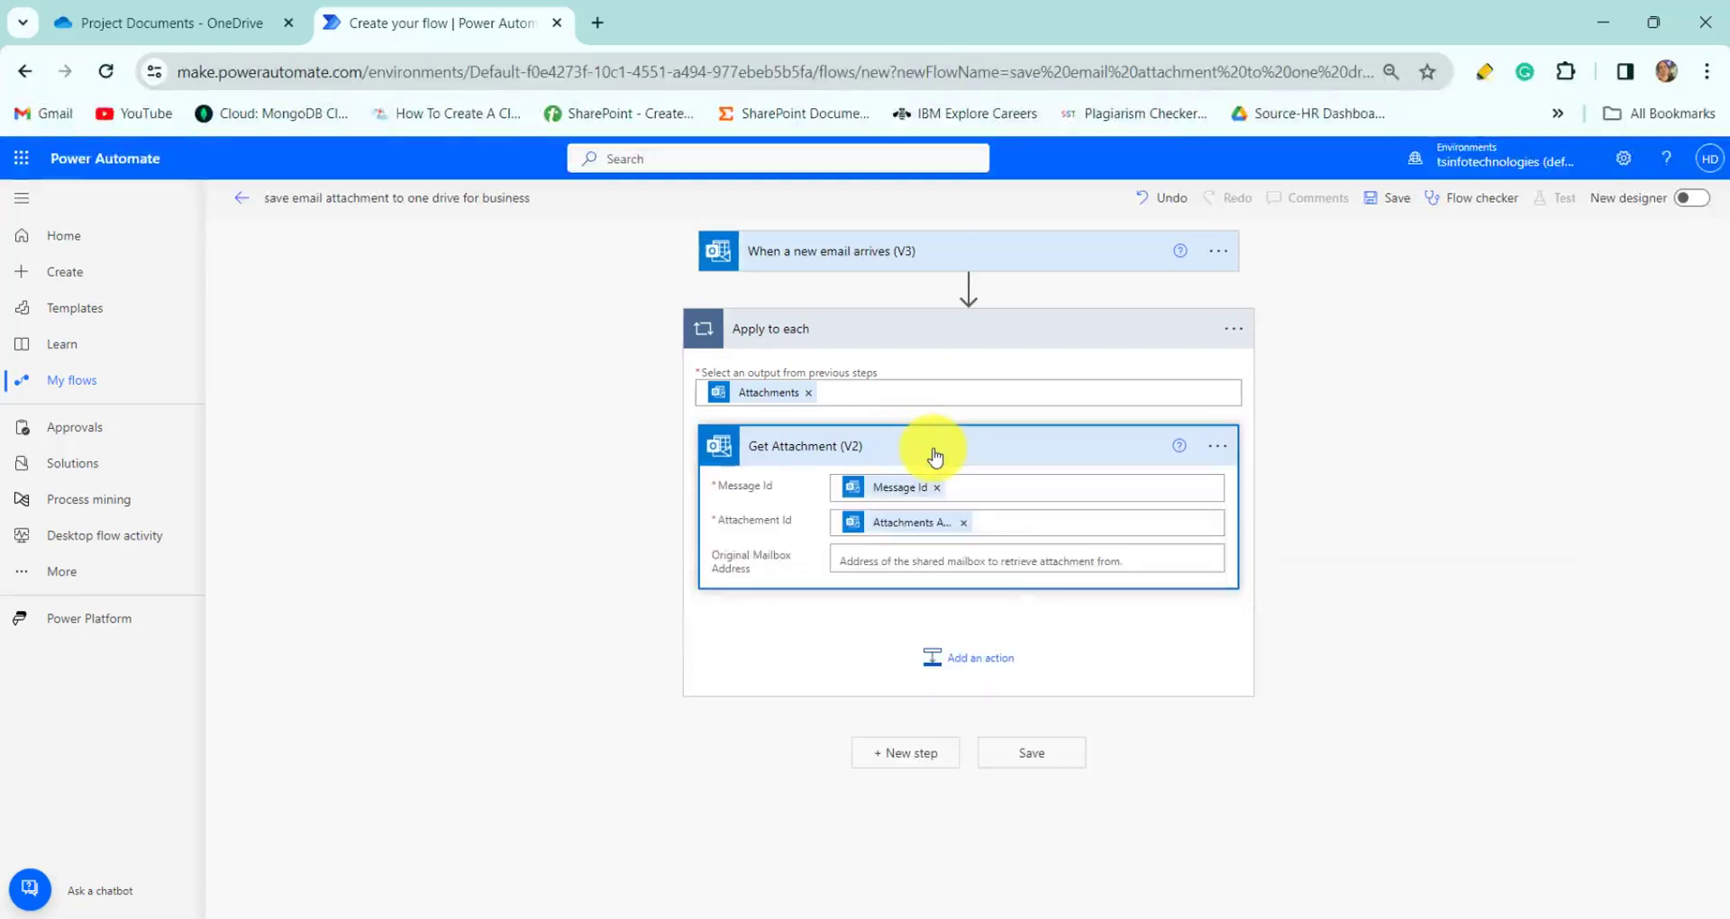
Step: Add the OneDrive for Business action Create file inside the Apply to each loop, after Get Attachment (V2)
click(958, 657)
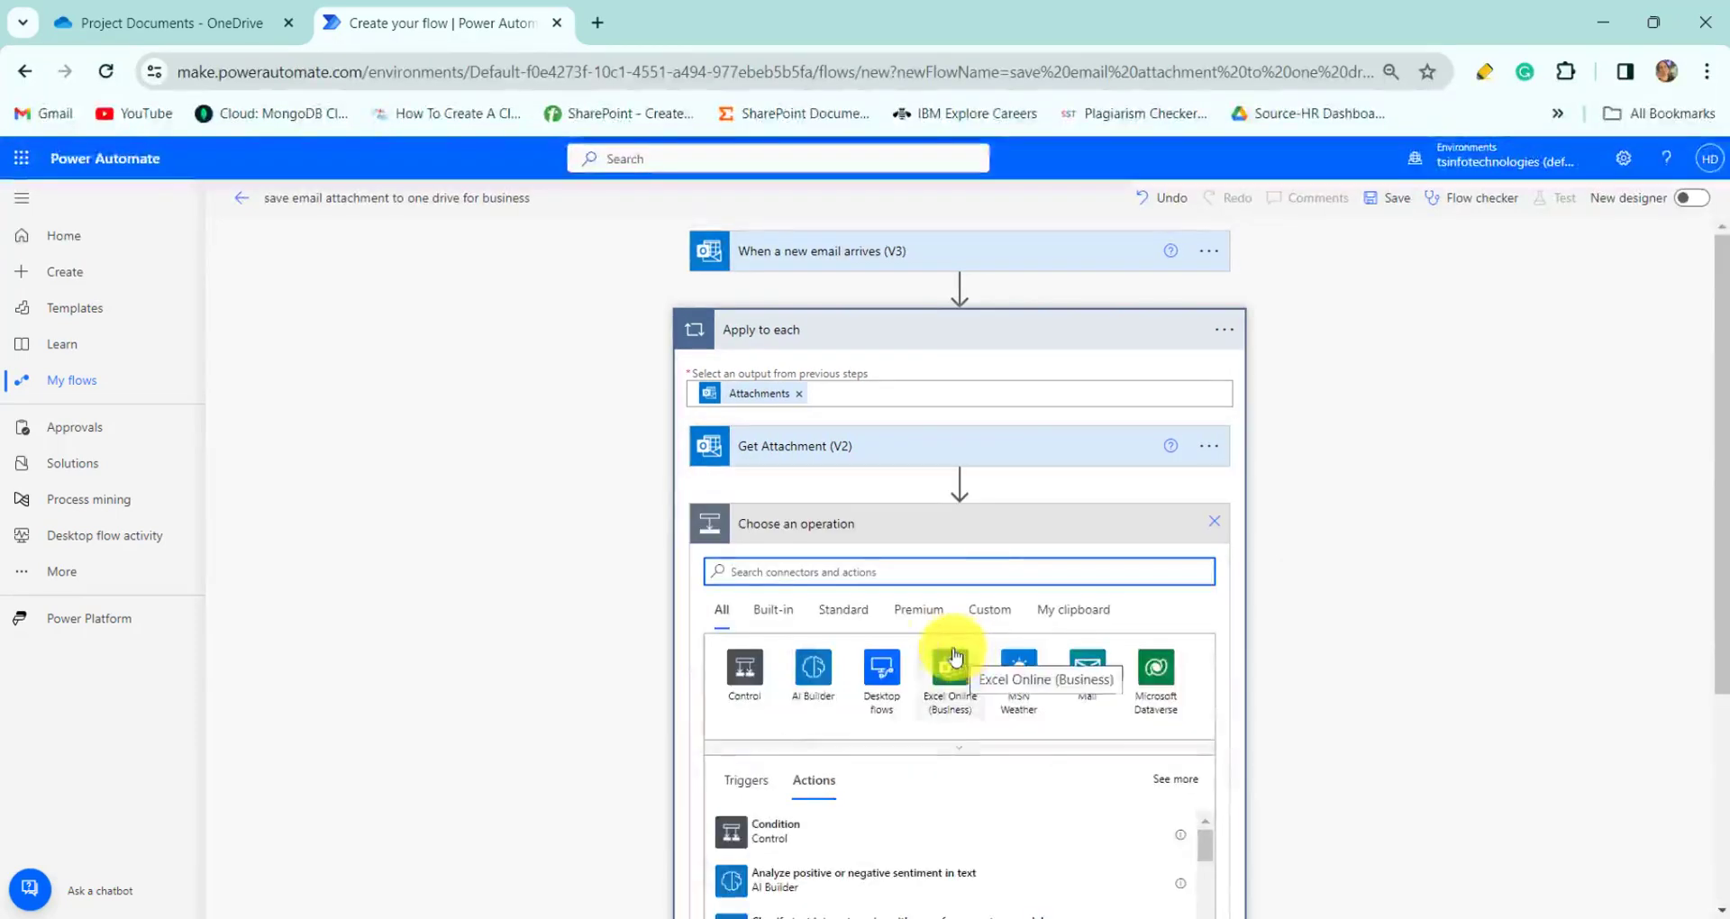
text(create file)
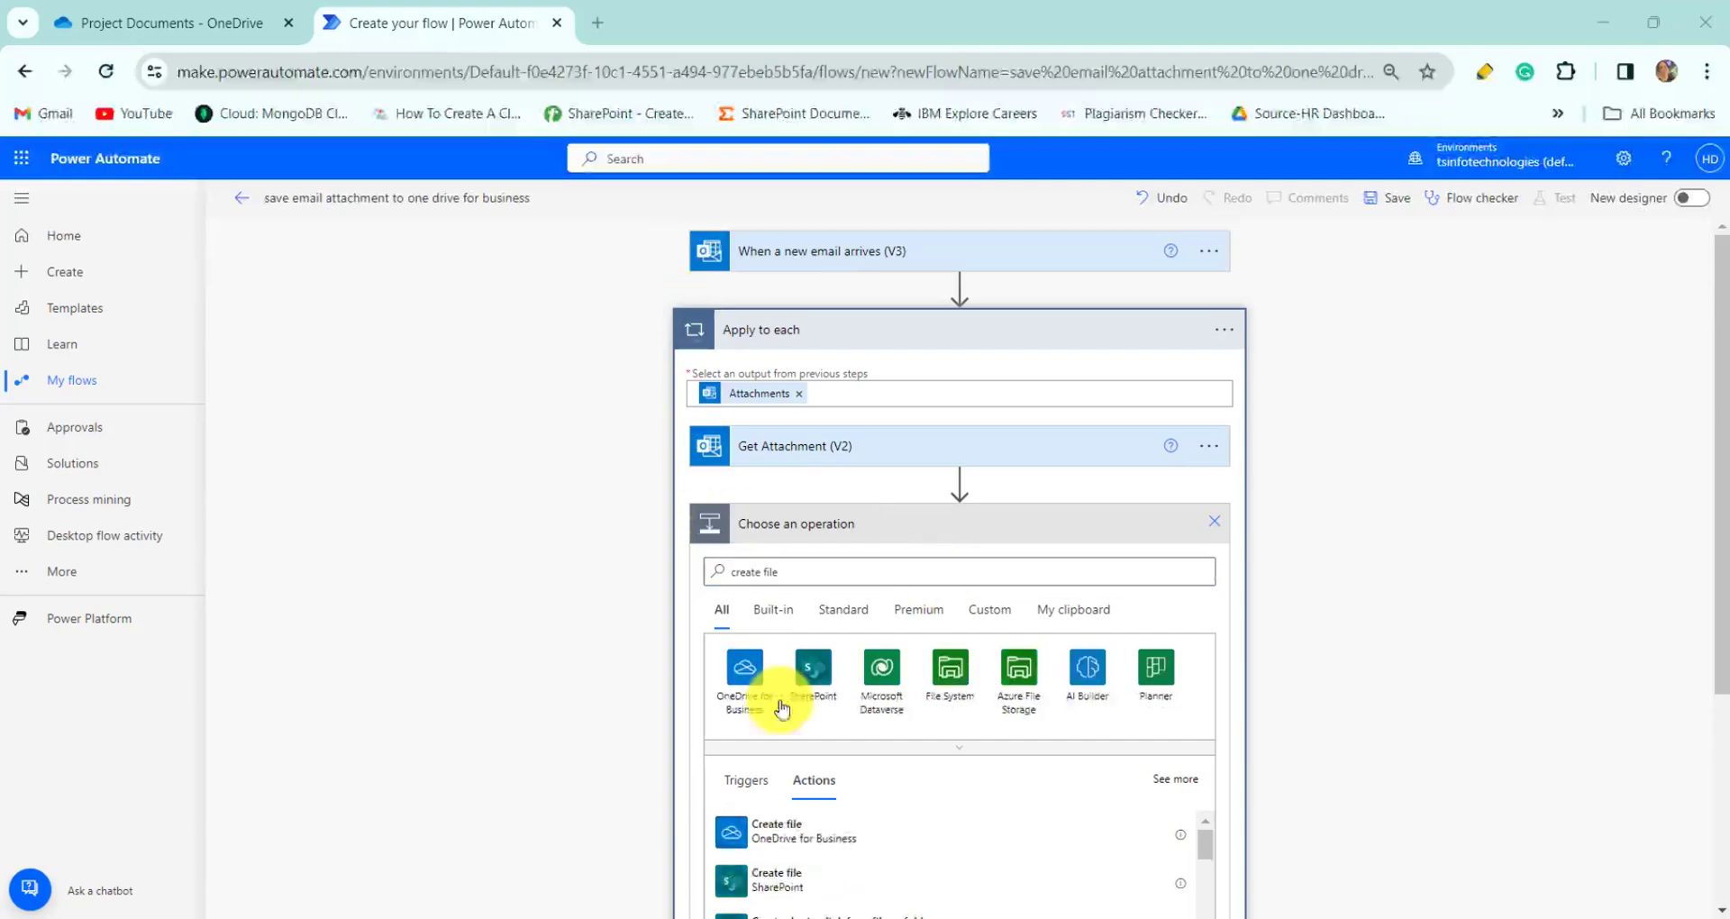
click(819, 837)
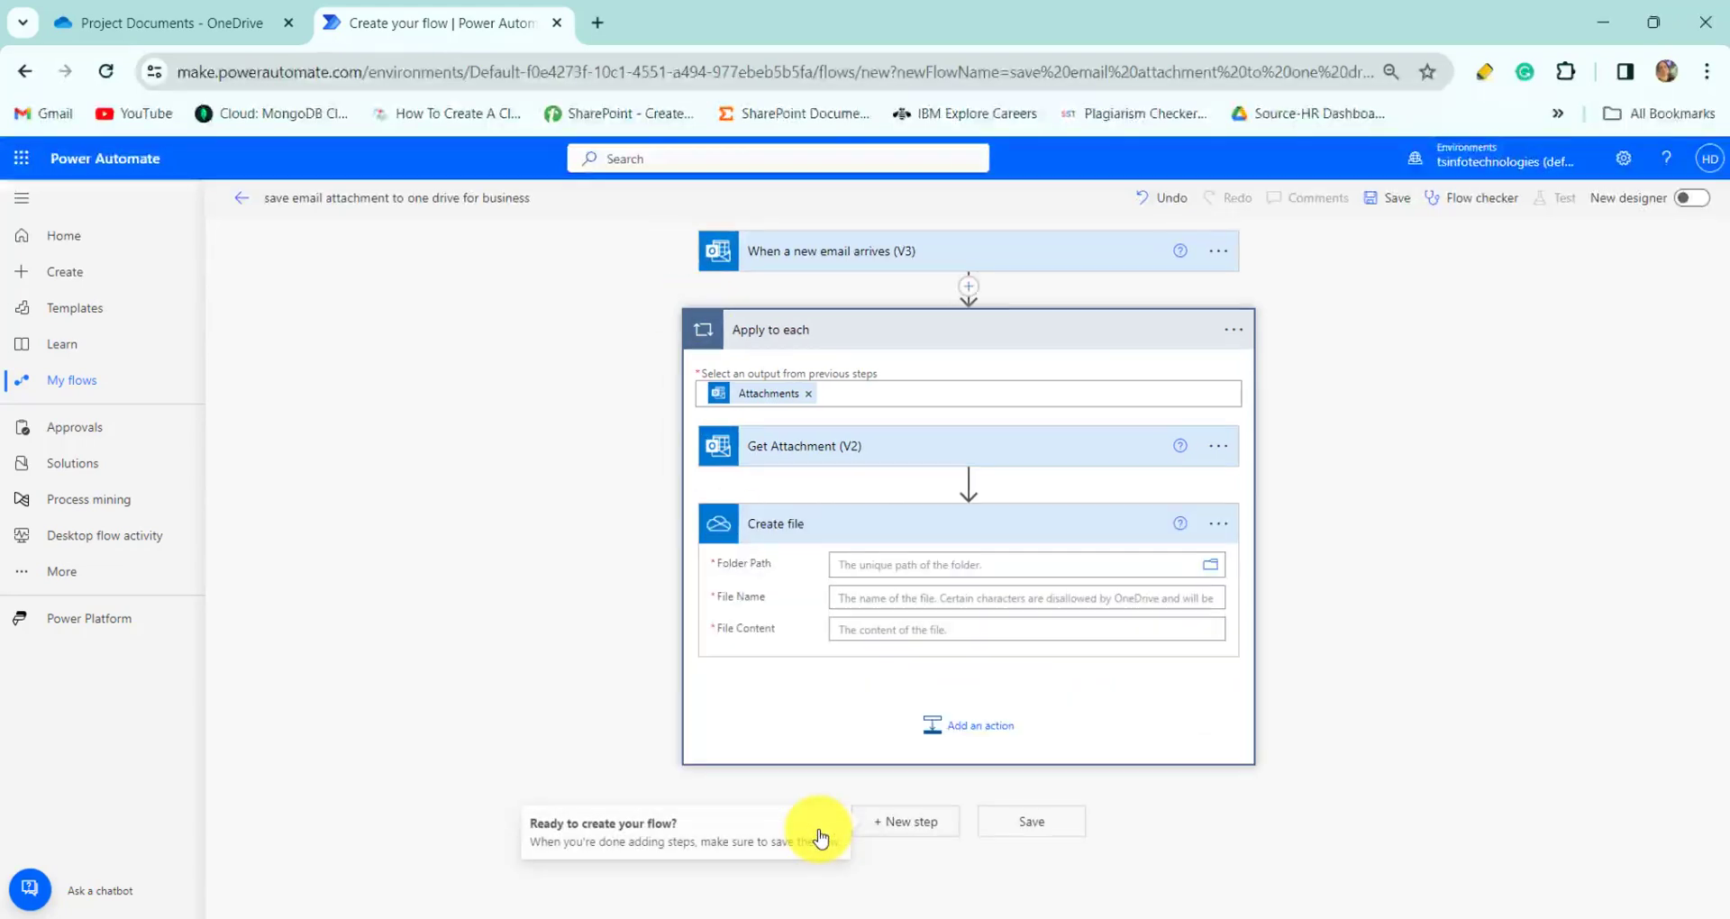
Step: Set the Create file action's folder path to /Project Documents in OneDrive for Business
click(1208, 569)
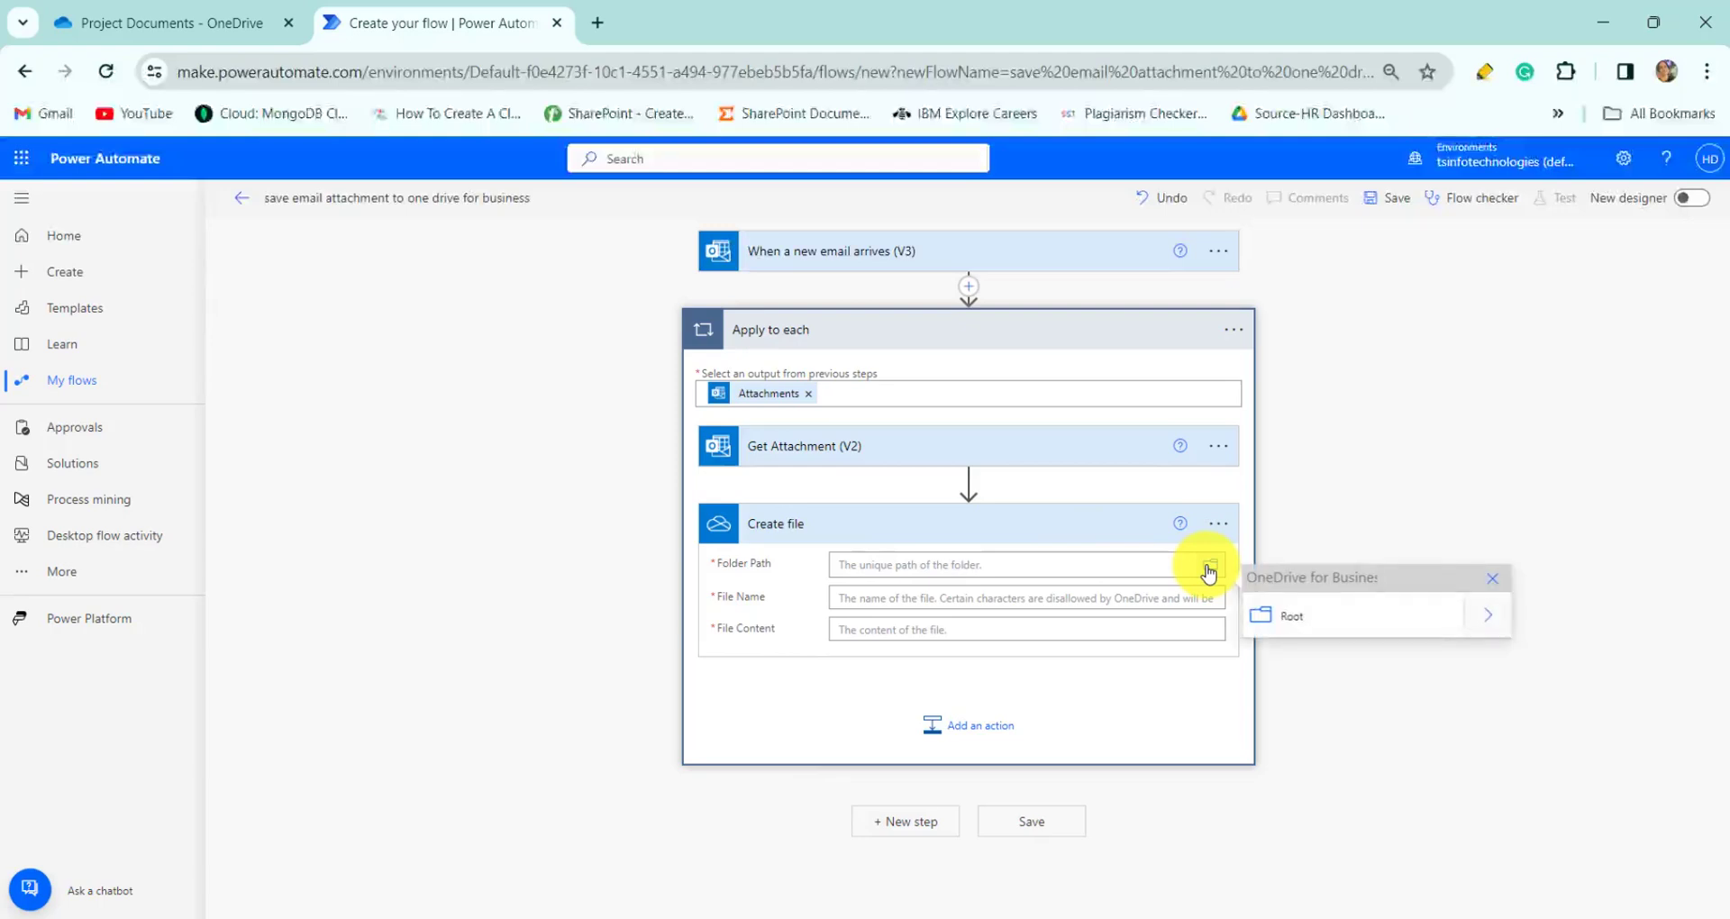
click(1488, 621)
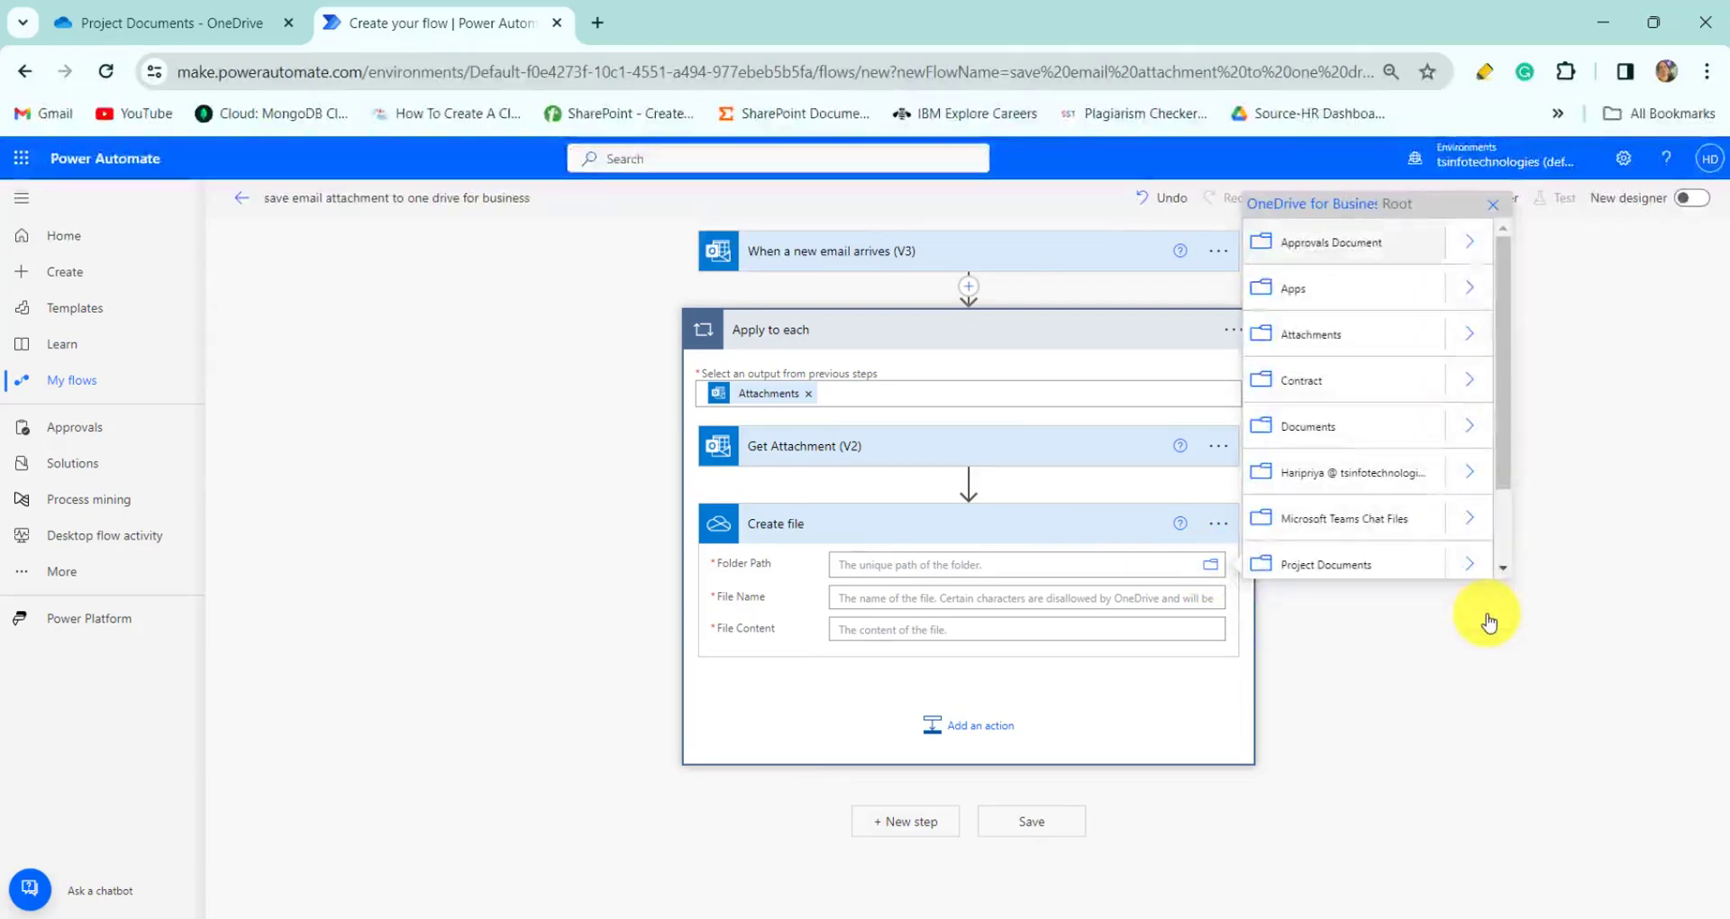
click(1371, 563)
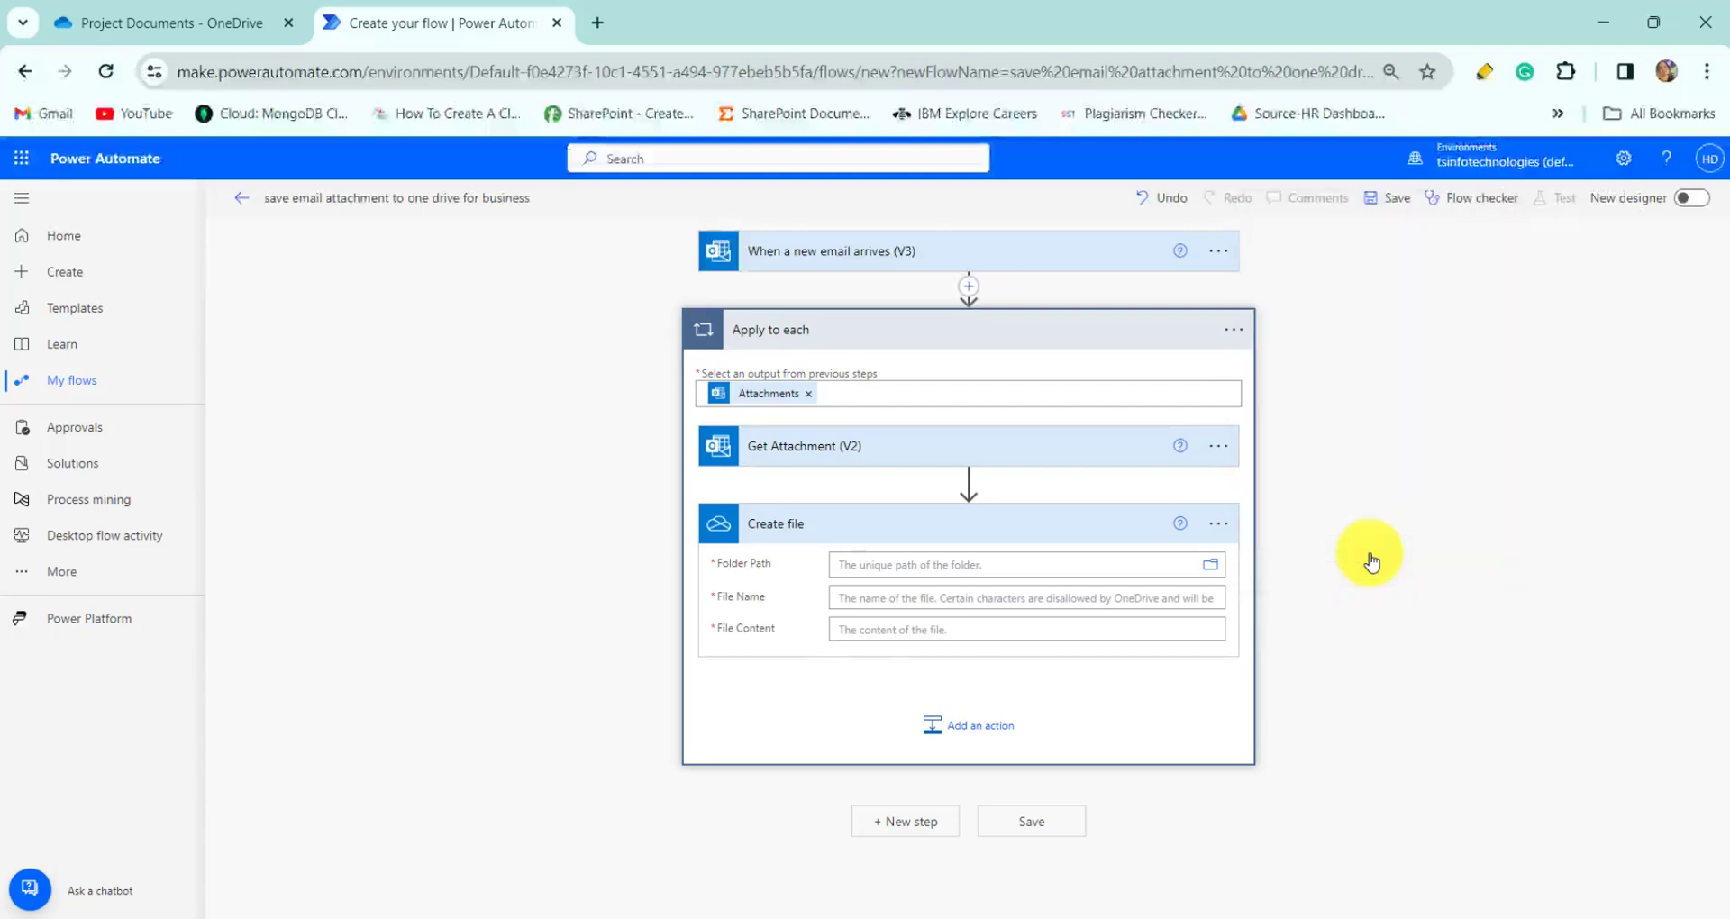
Step: Fill Create file with the Get Attachment (V2) dynamic values Name as file name and Content Bytes as file content
click(1069, 621)
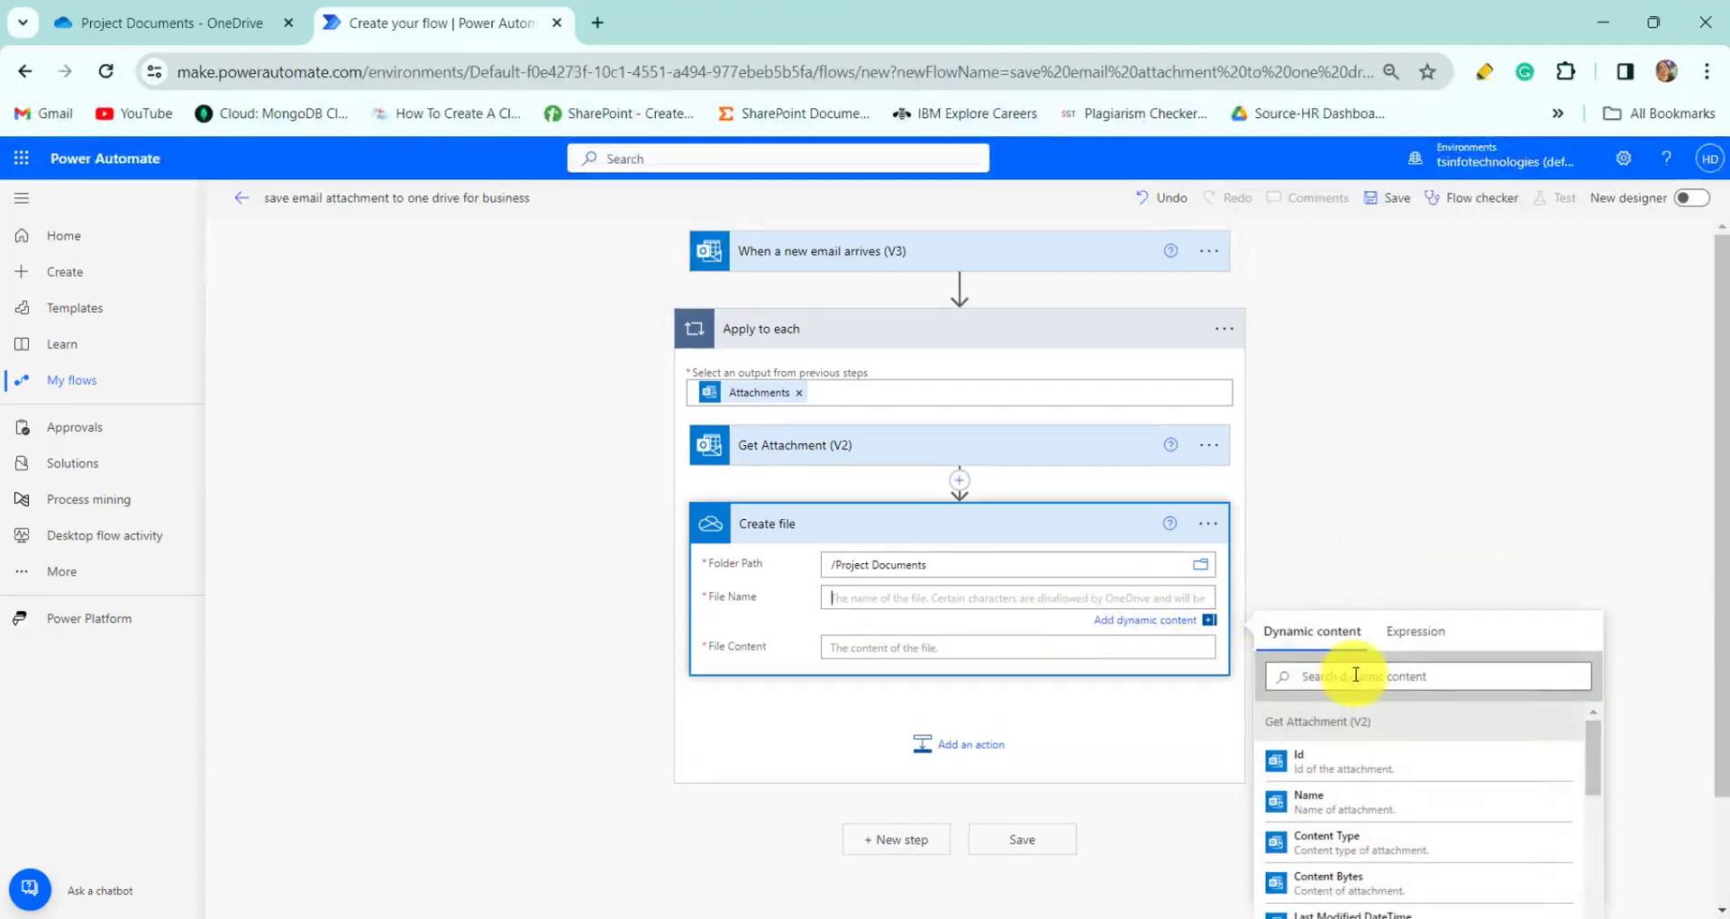
click(1358, 793)
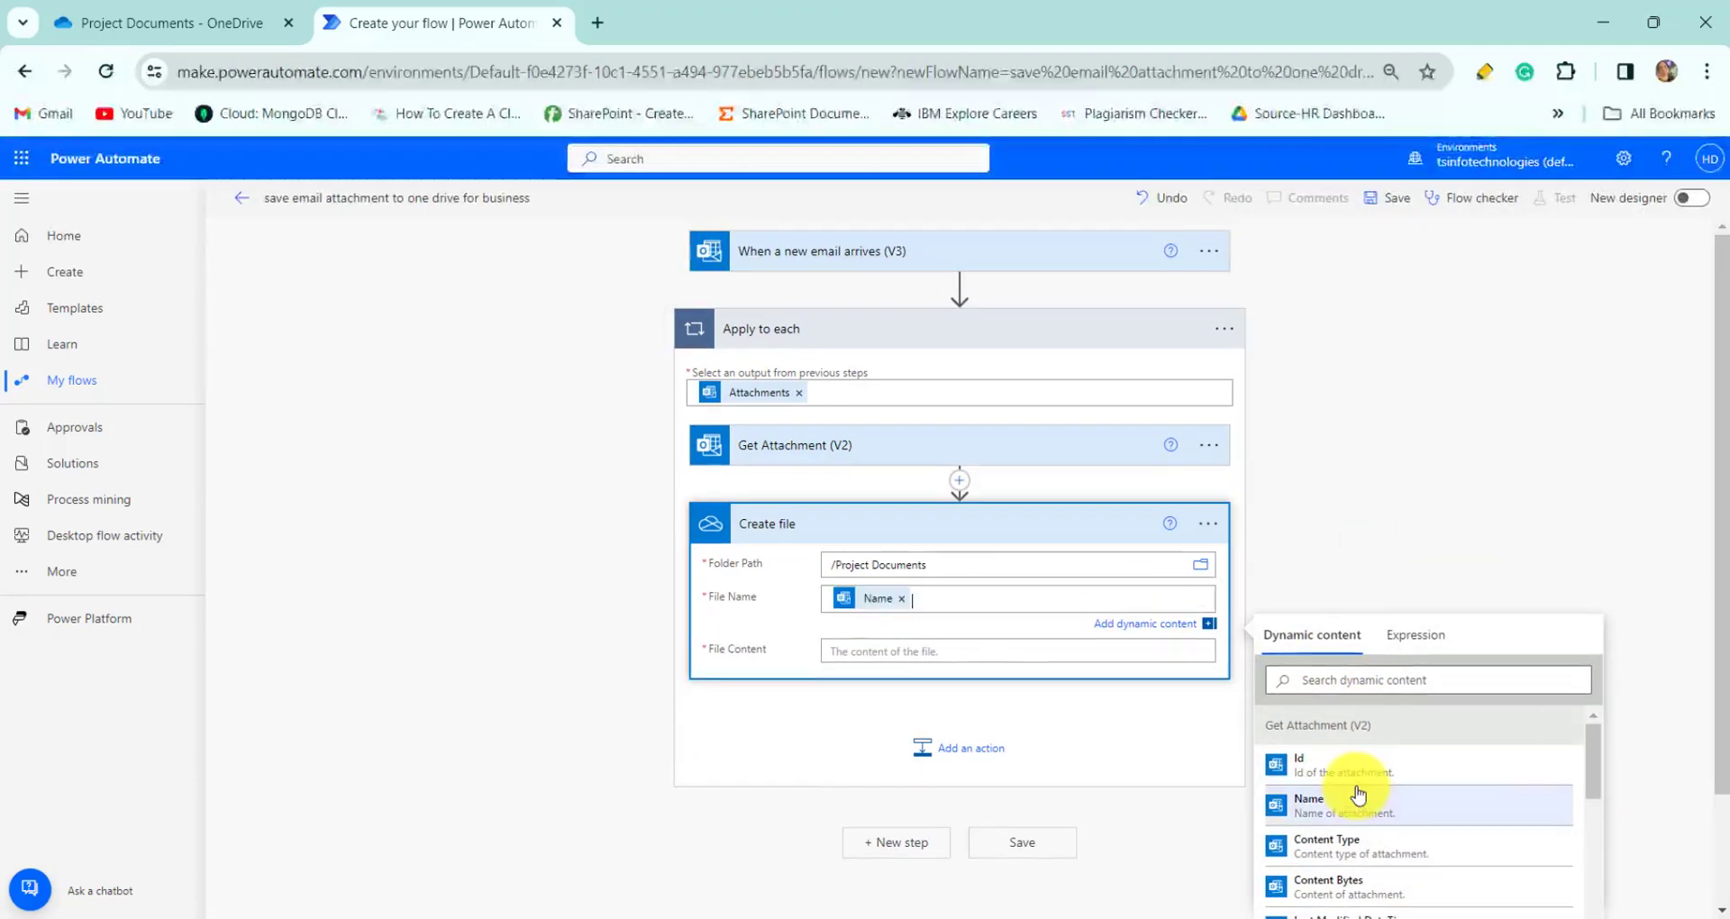
click(977, 653)
scroll(1358, 577, down, 2)
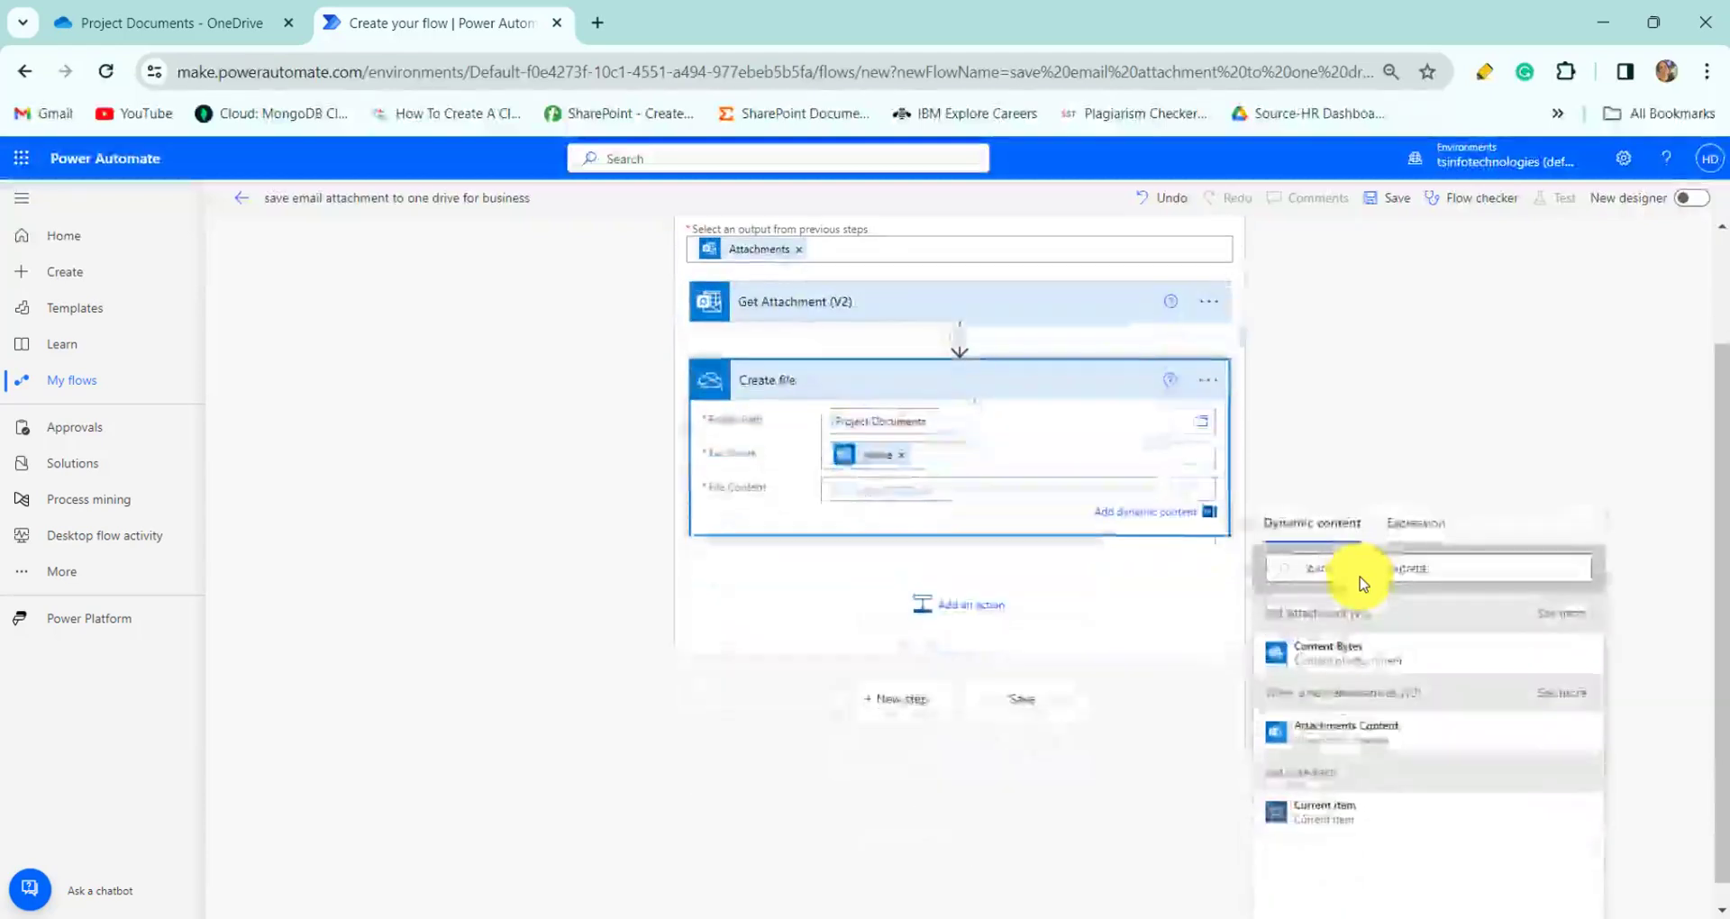
click(1361, 658)
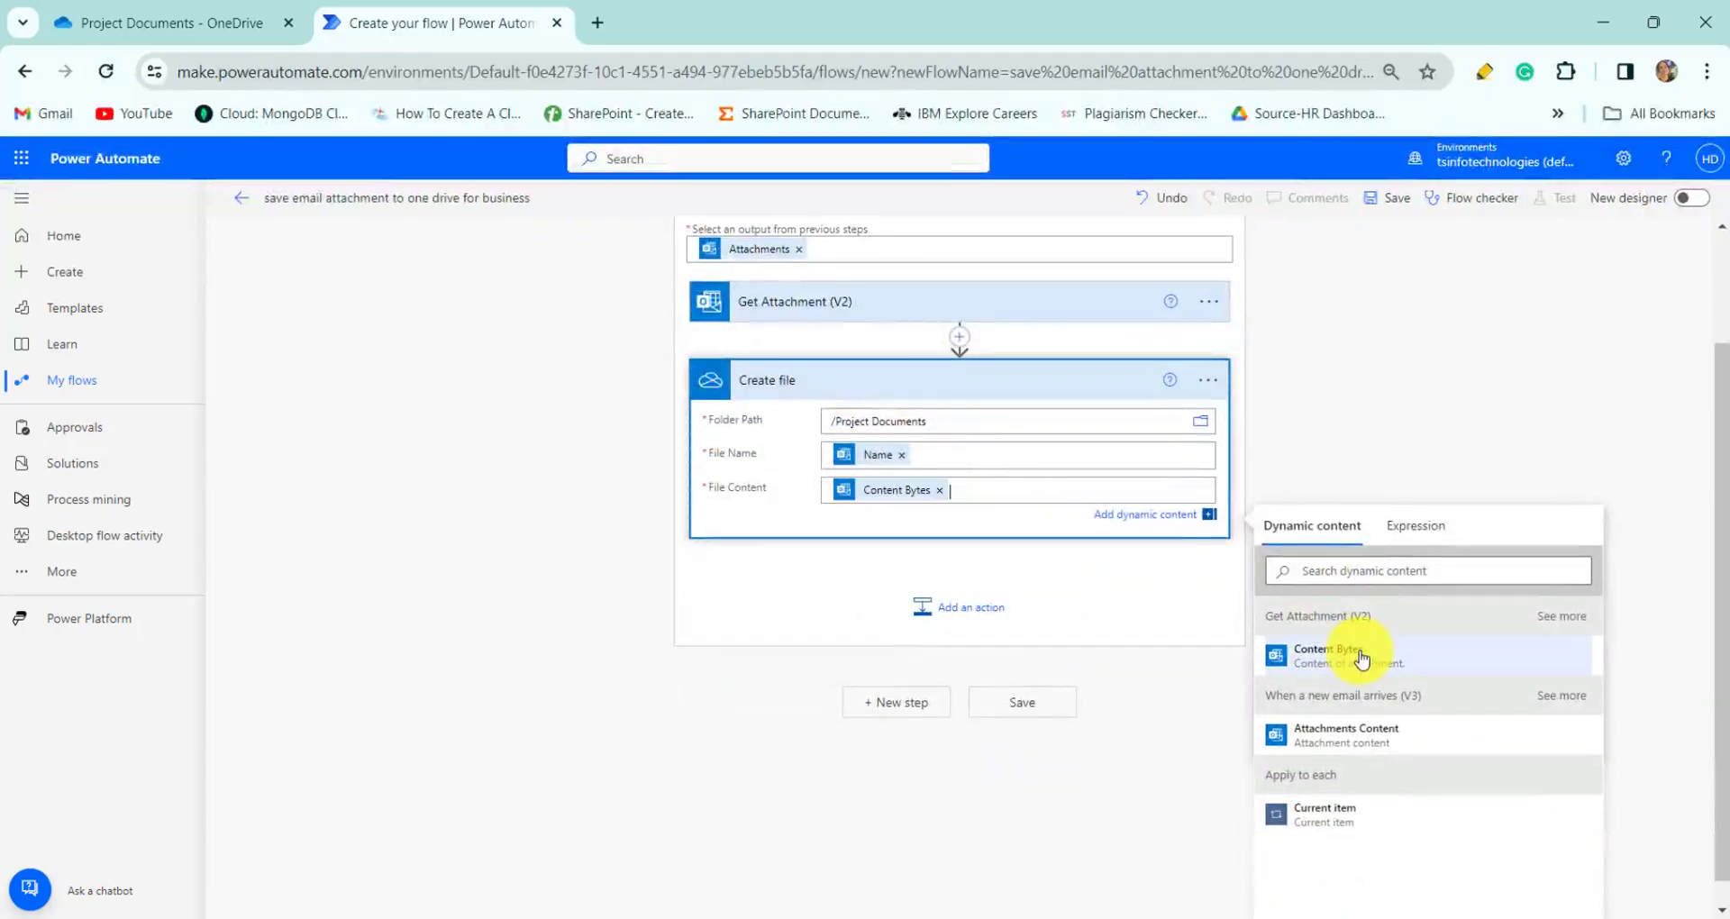
Step: Save the flow and start a manual test run
click(1388, 199)
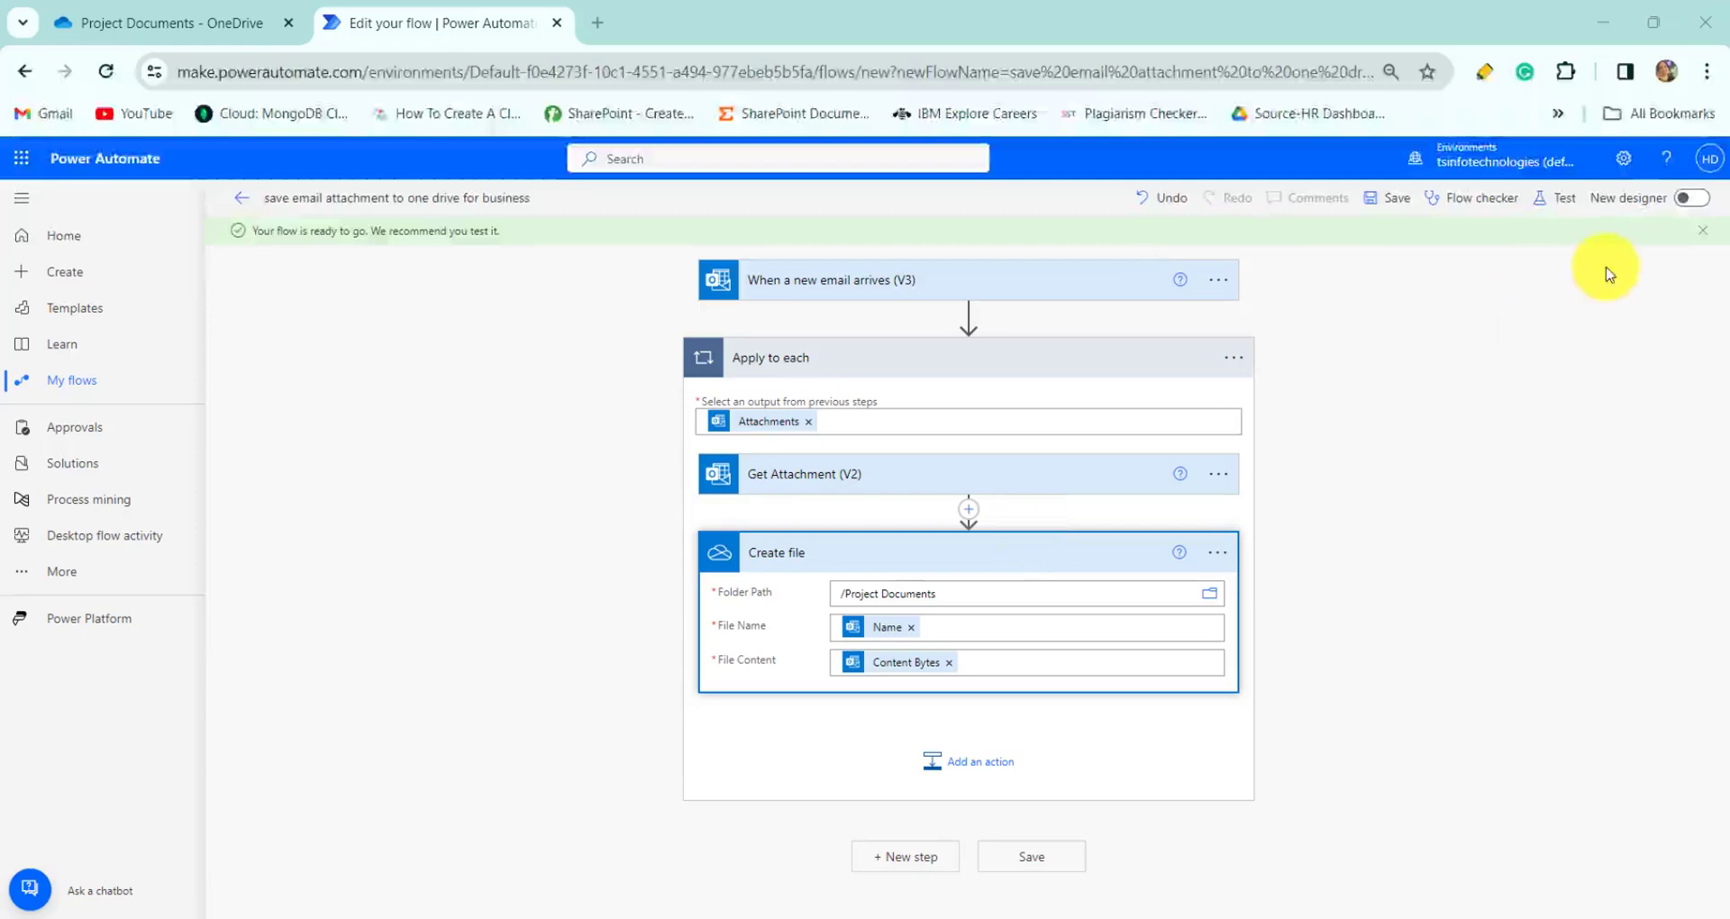
click(1563, 206)
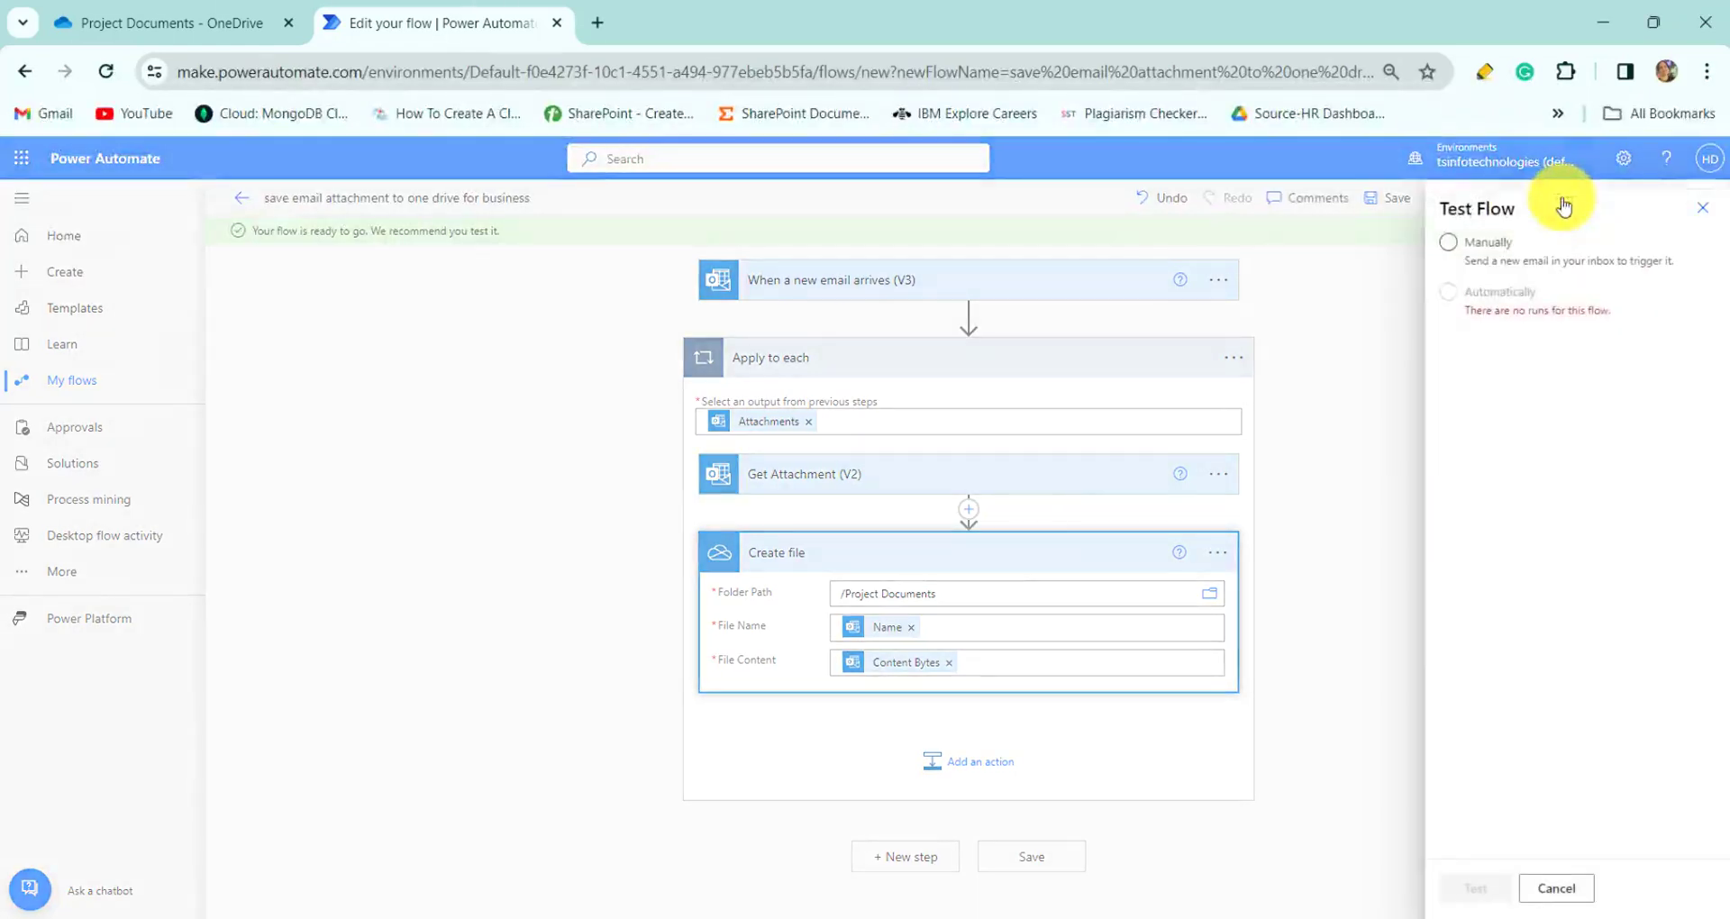
click(1446, 250)
click(1473, 886)
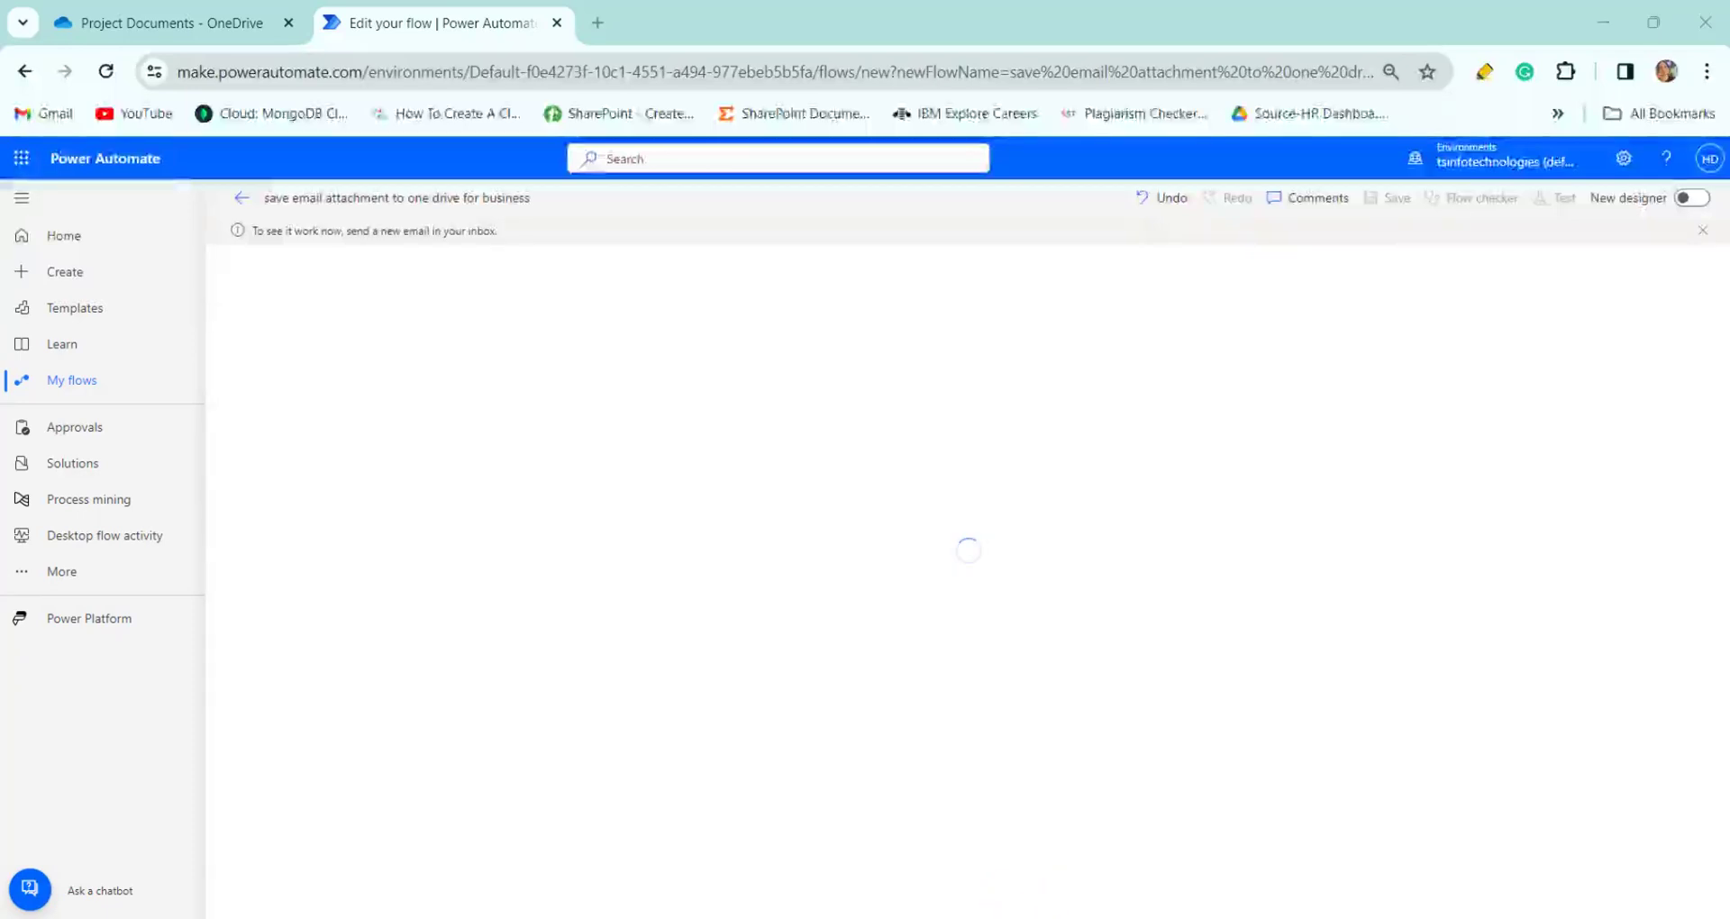
Step: Switch to the User3 Outlook mailbox and start an email to the flow owner with the subject "Leave request project document"
mouse_move(1032, 915)
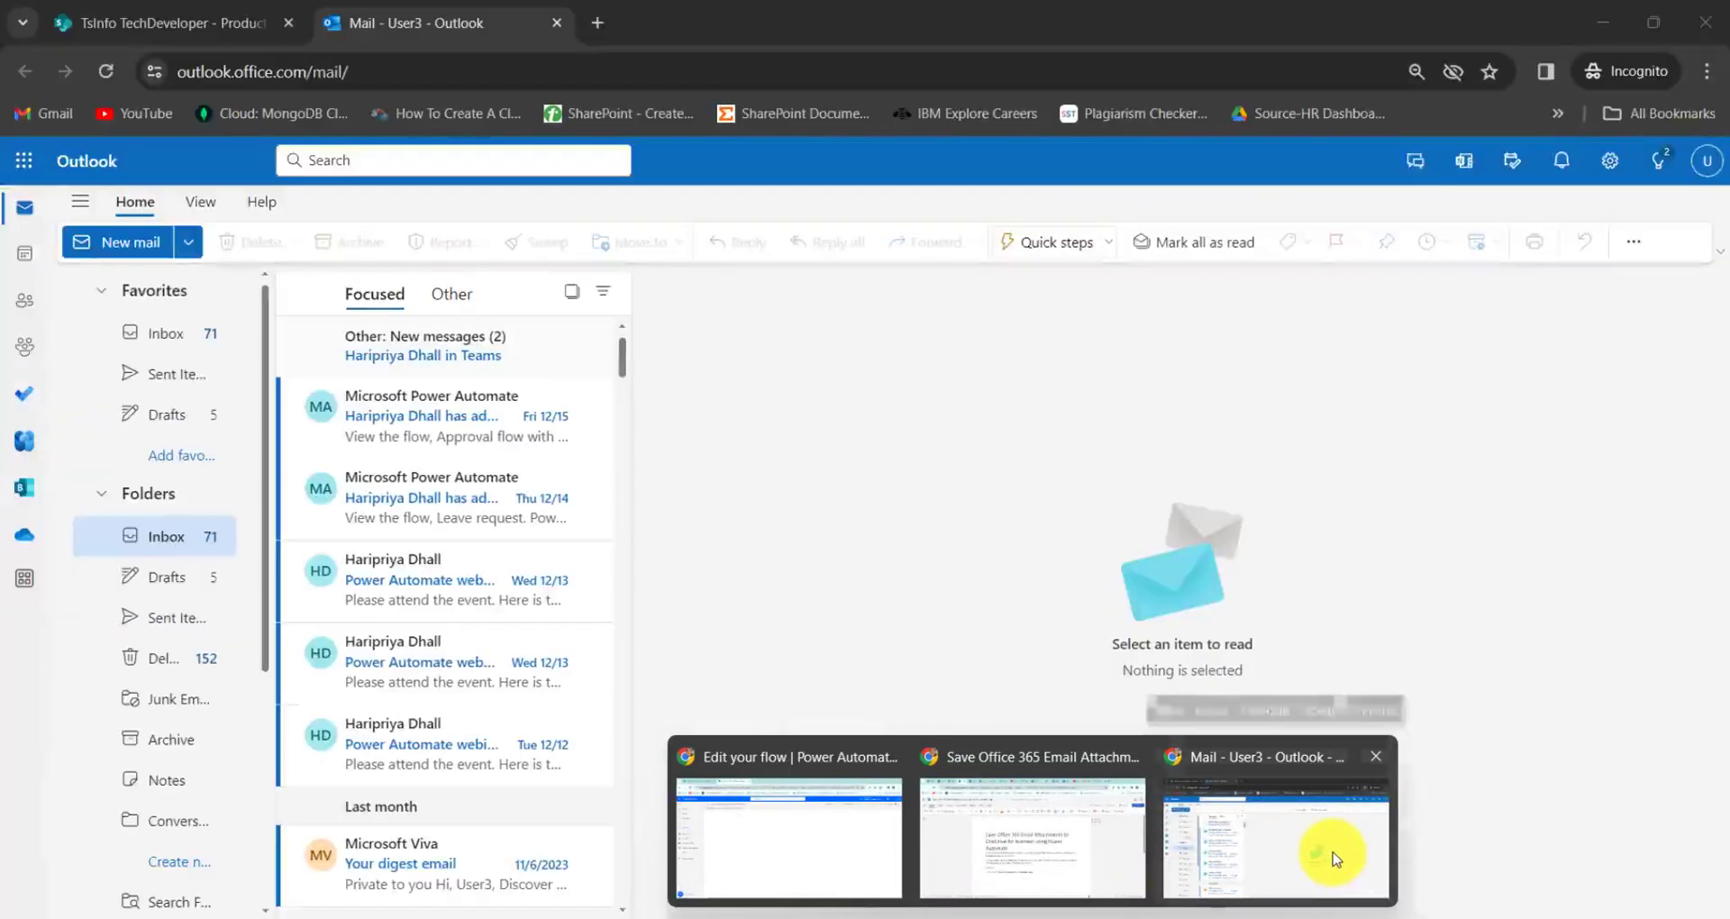
click(1324, 856)
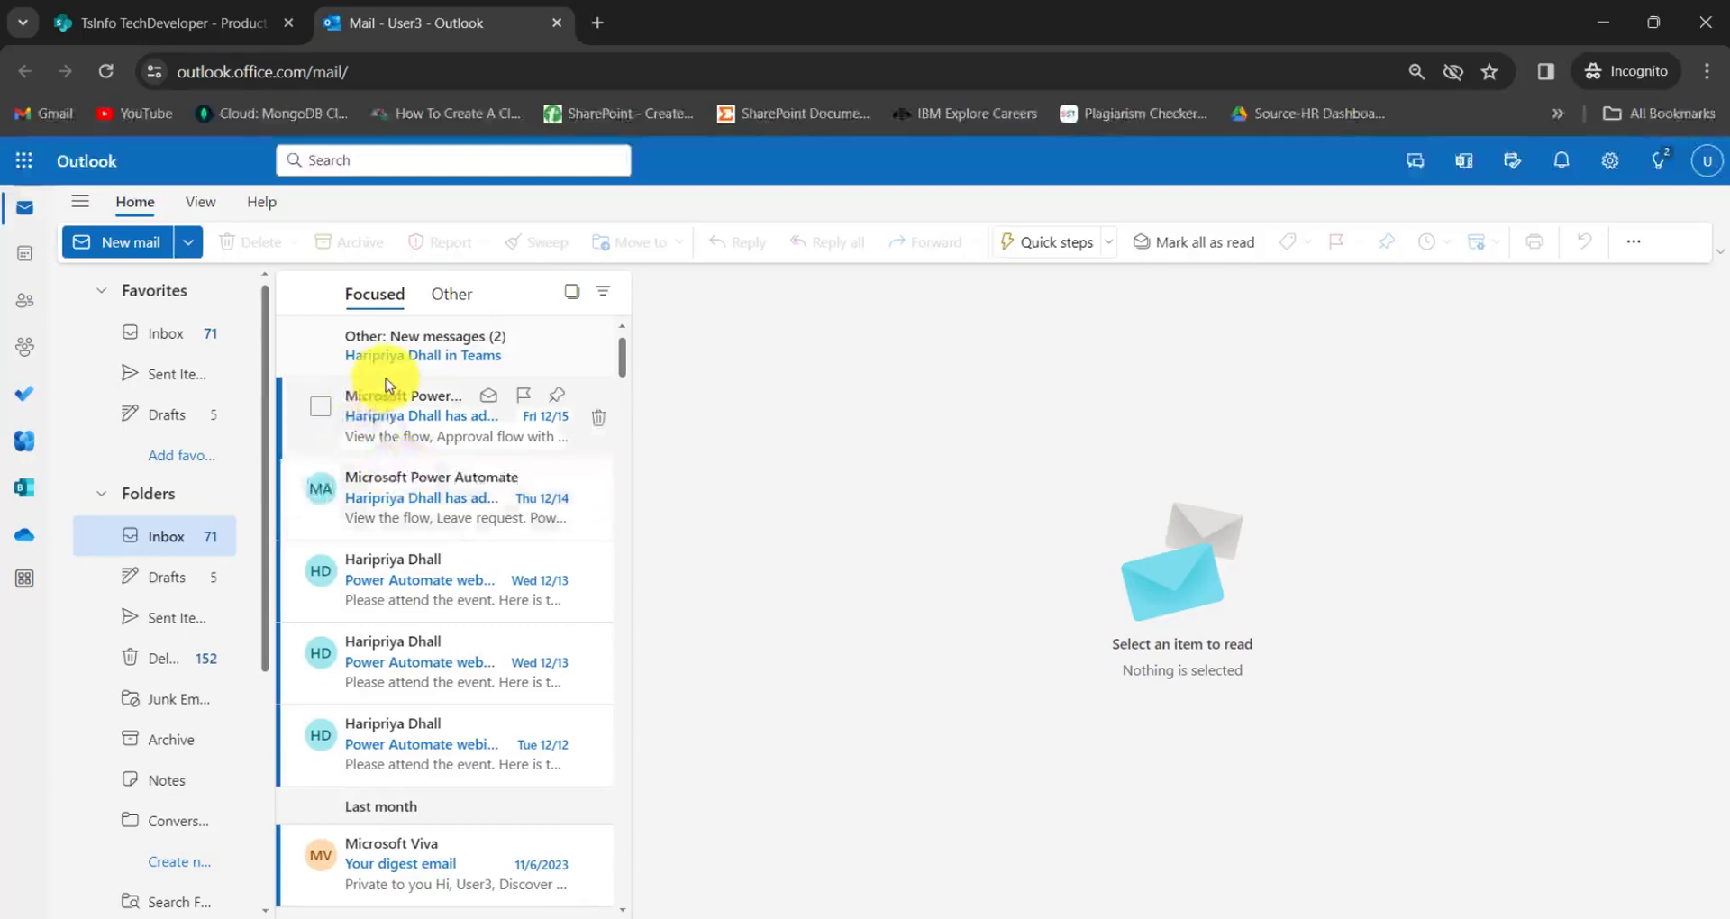
click(133, 245)
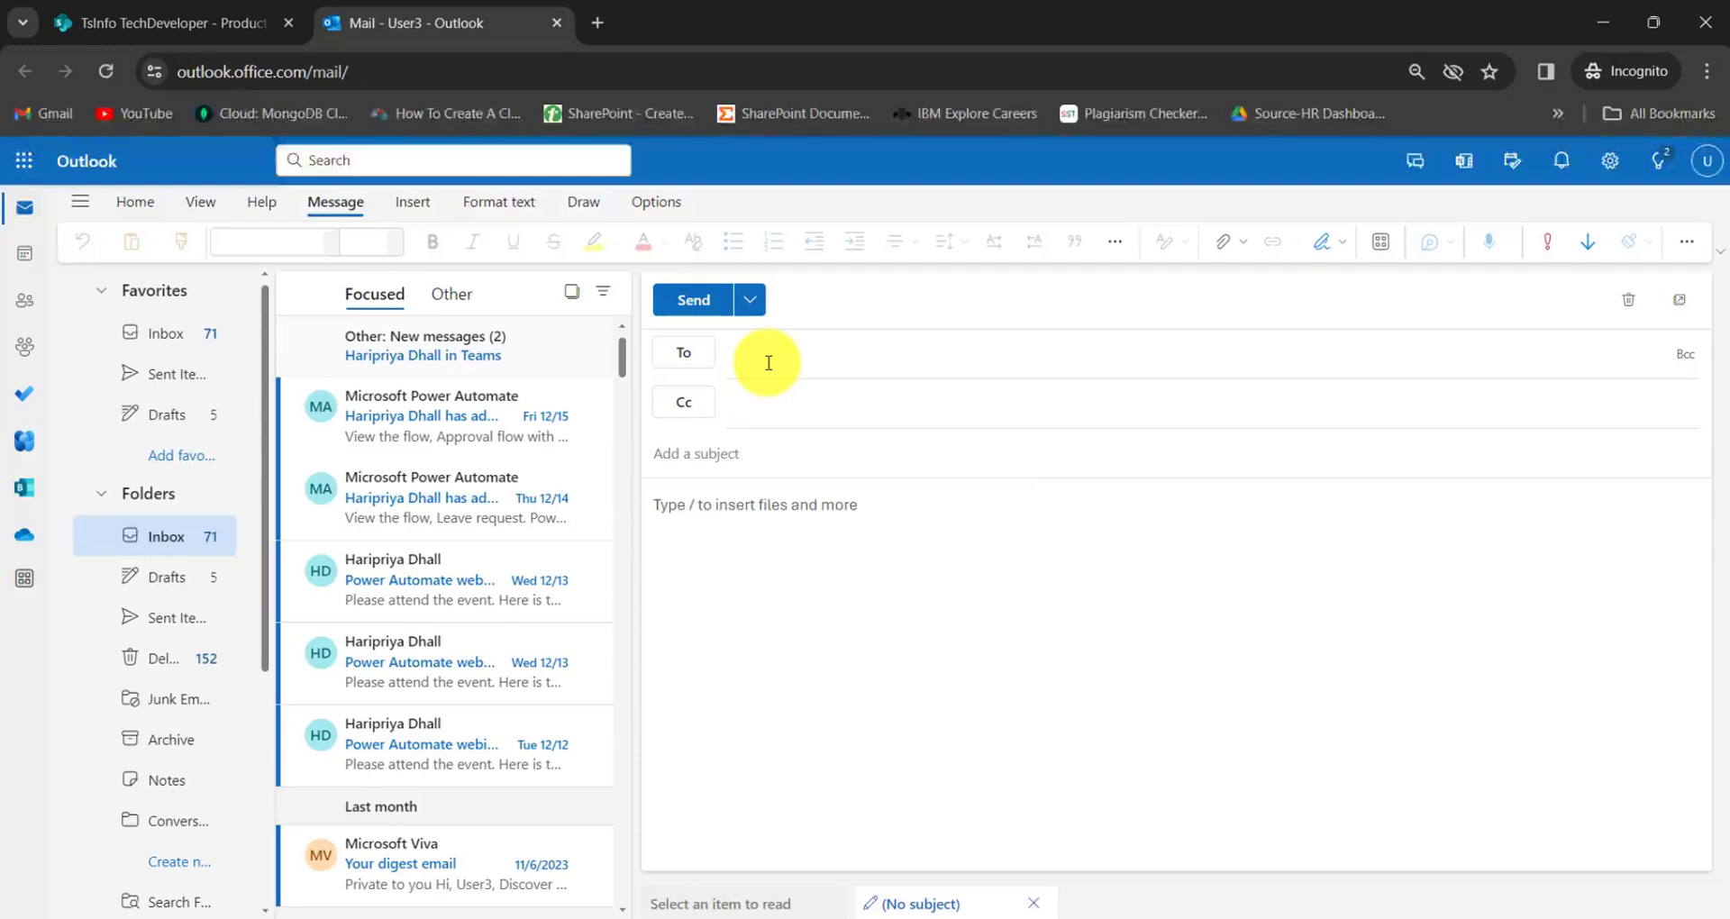
text(haripriya)
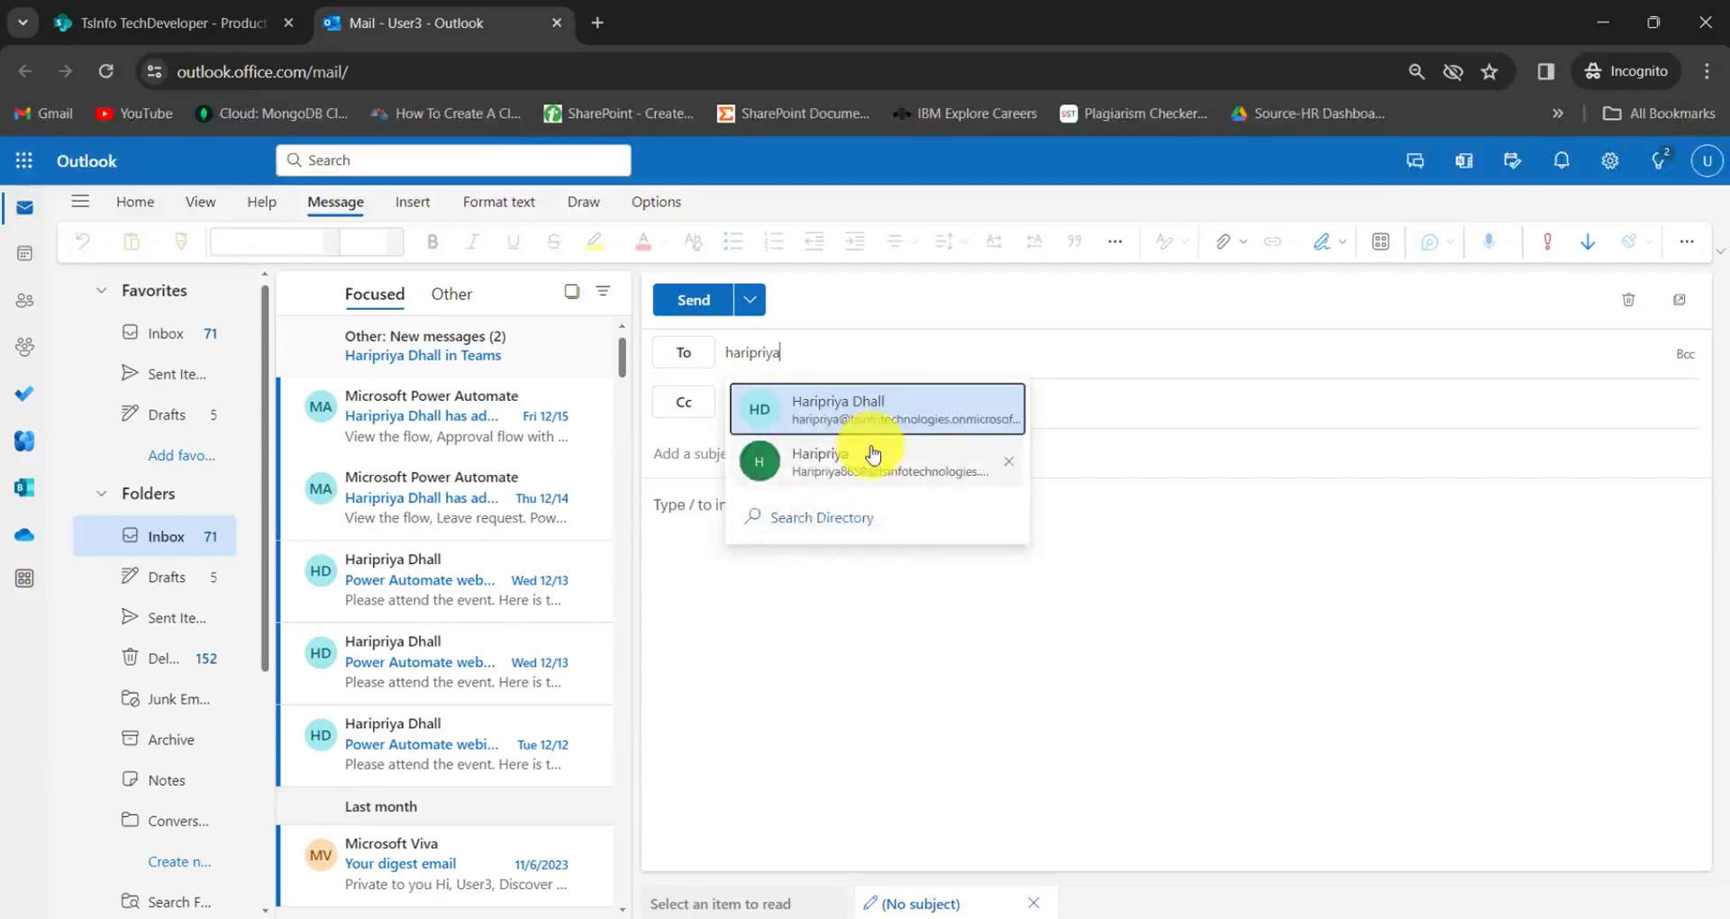
click(900, 420)
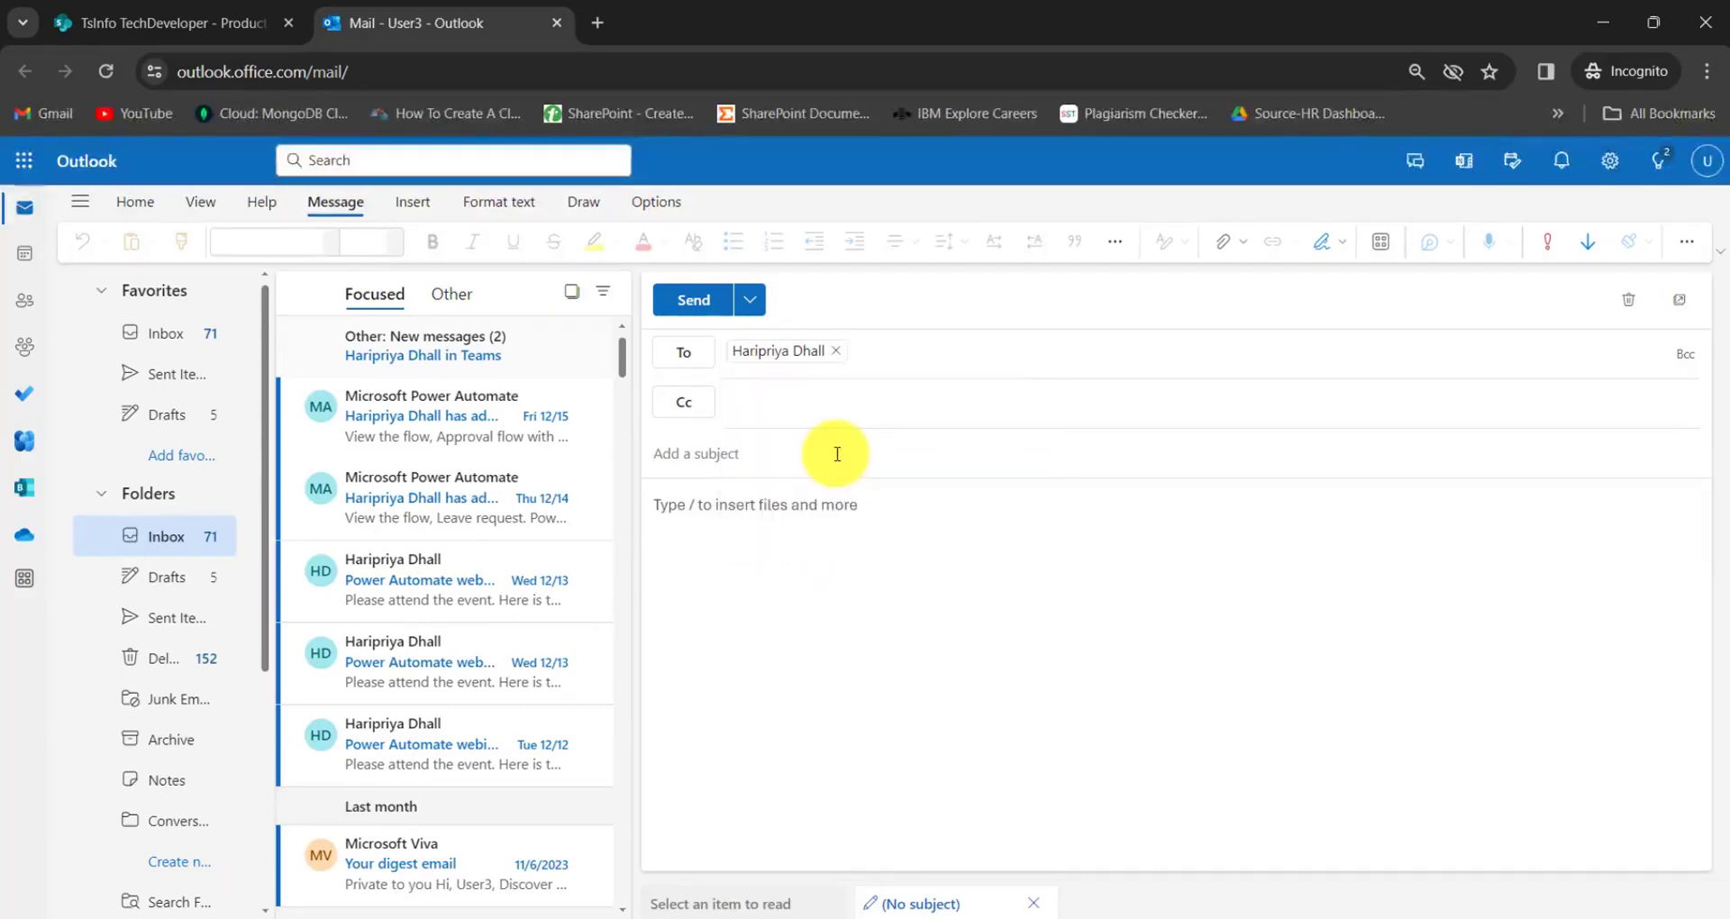
text(Leave request project)
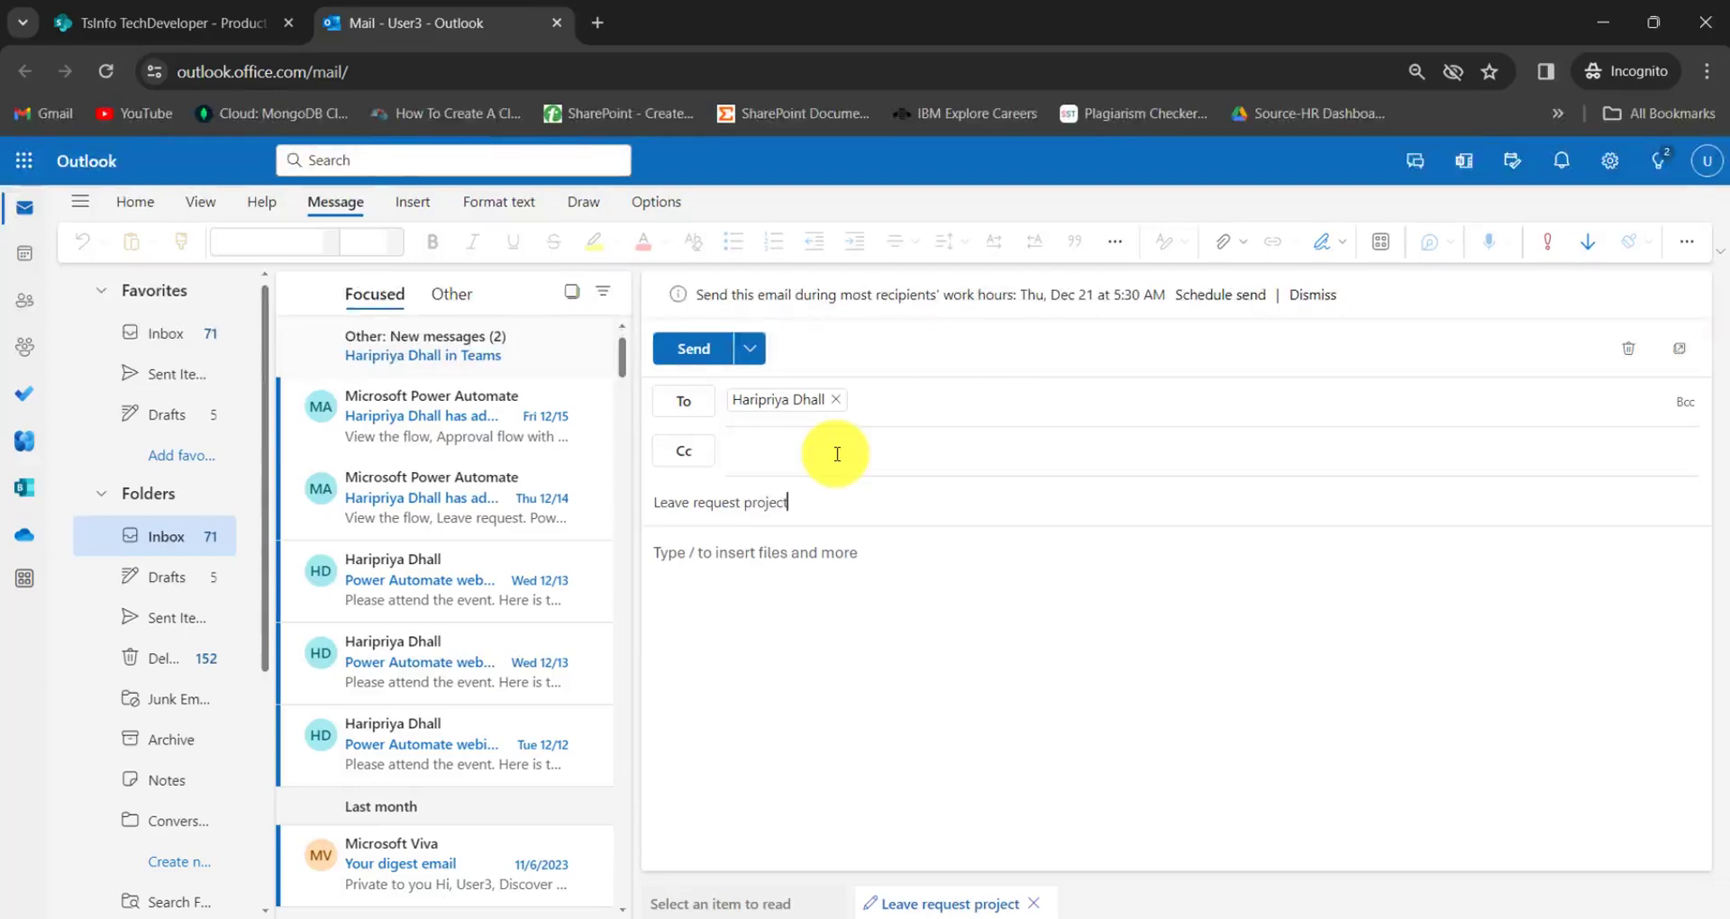
text(ment)
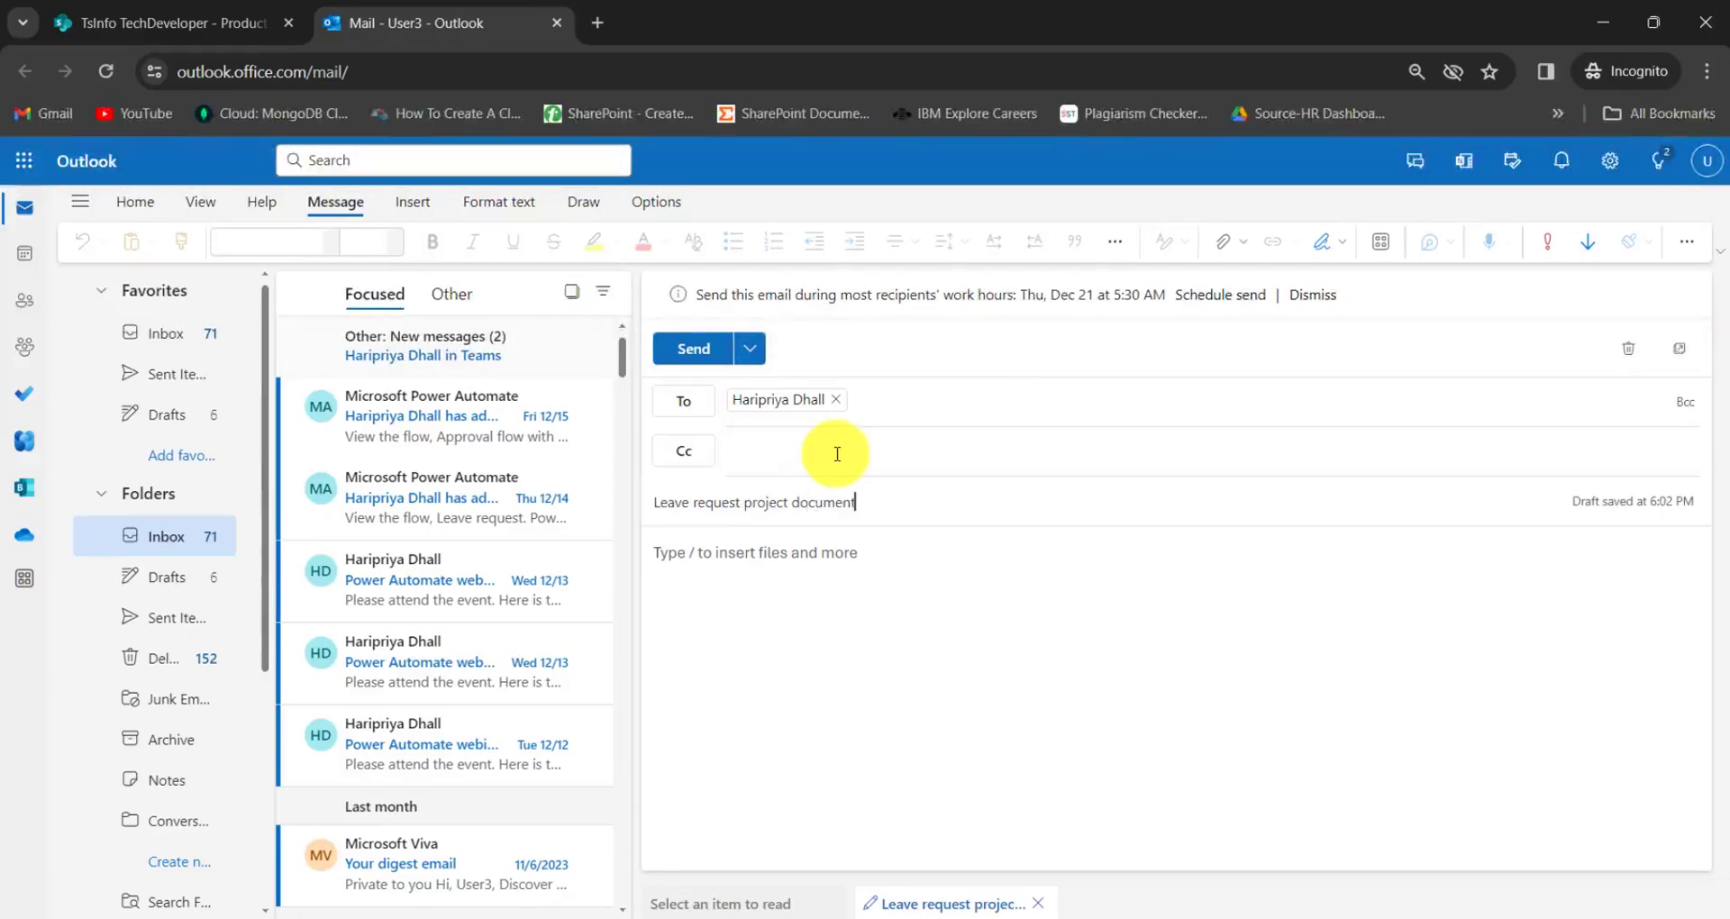
Step: Attach the PDF file from this computer to the email and send it
click(818, 562)
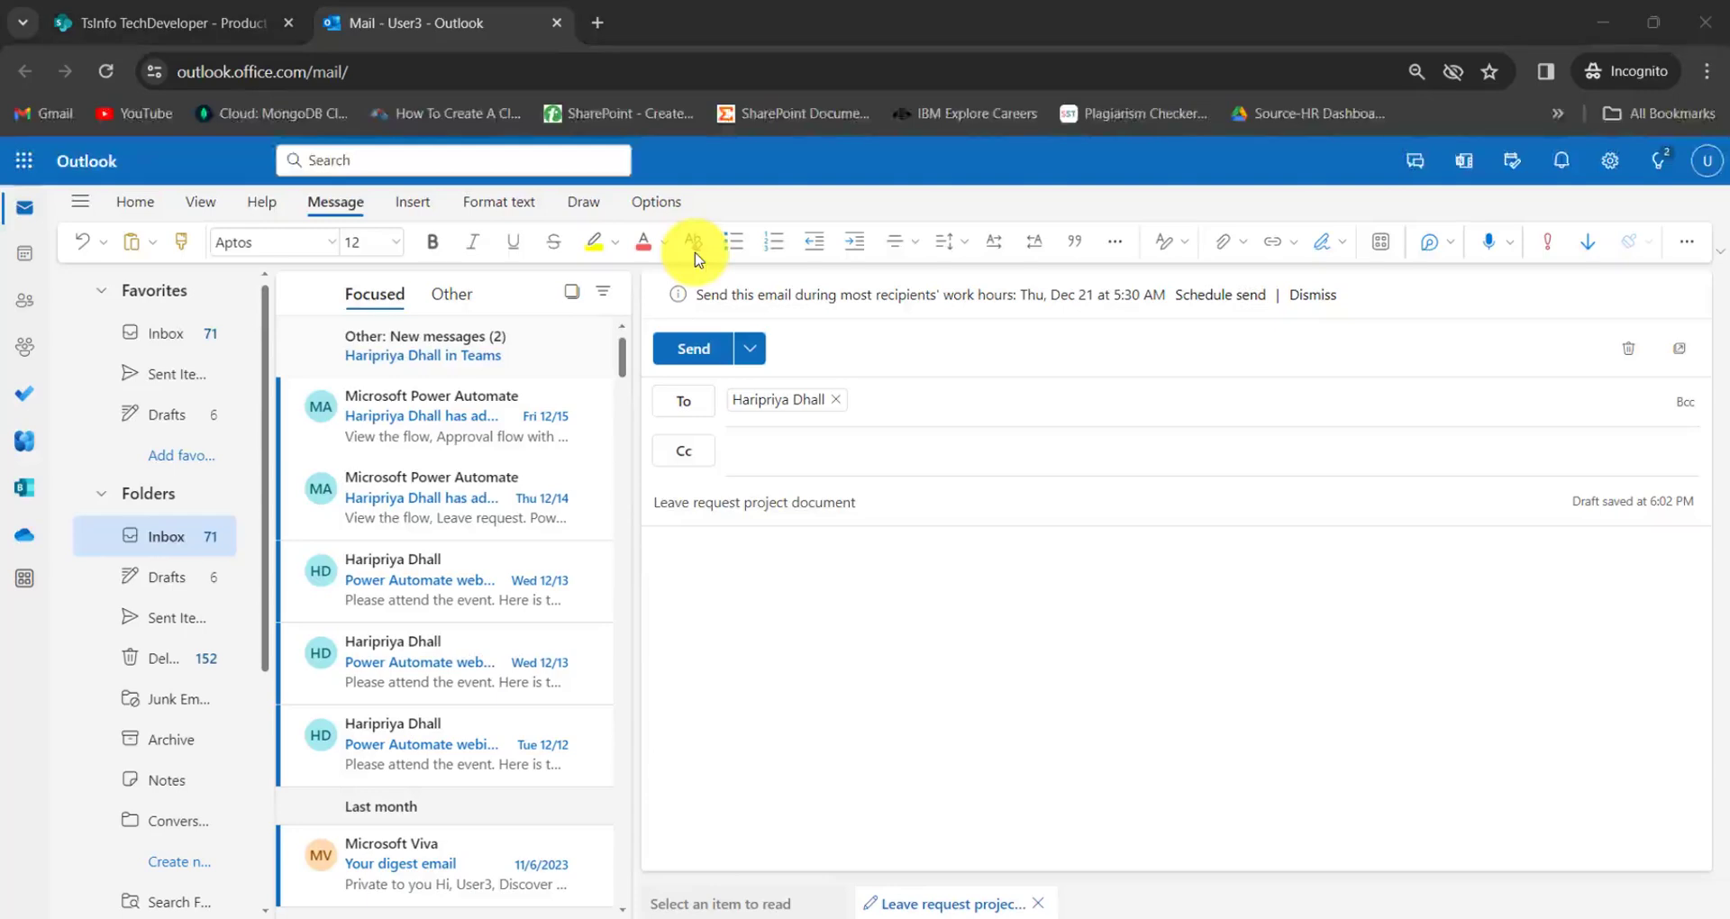
click(1238, 244)
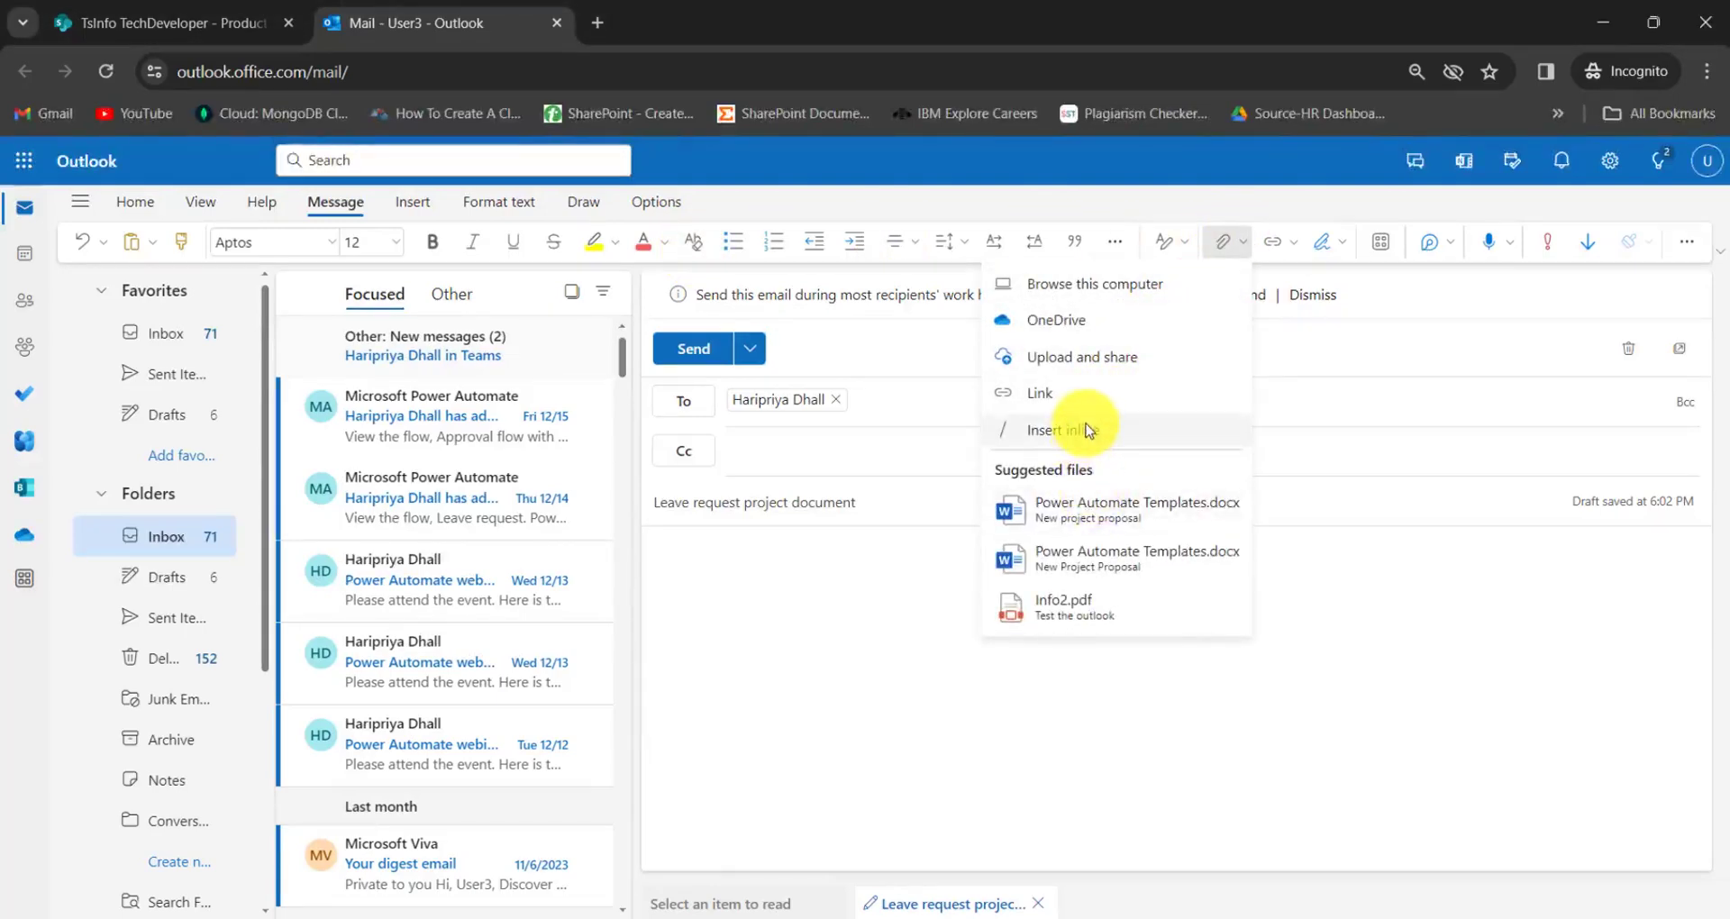
click(1126, 283)
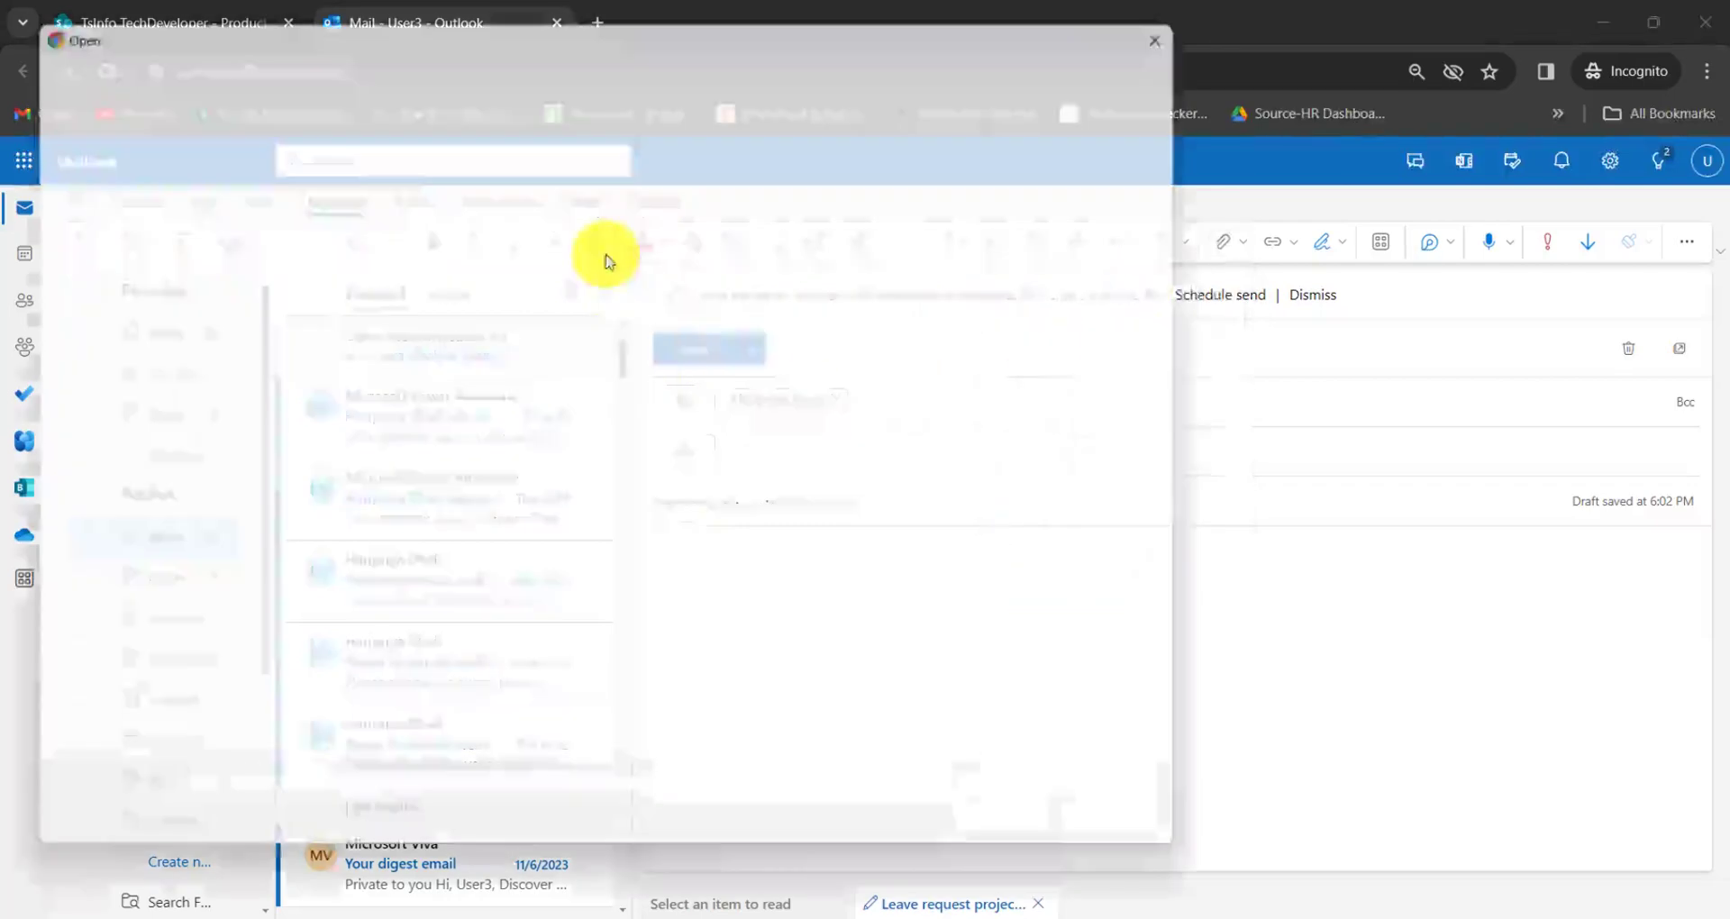
double_click(599, 255)
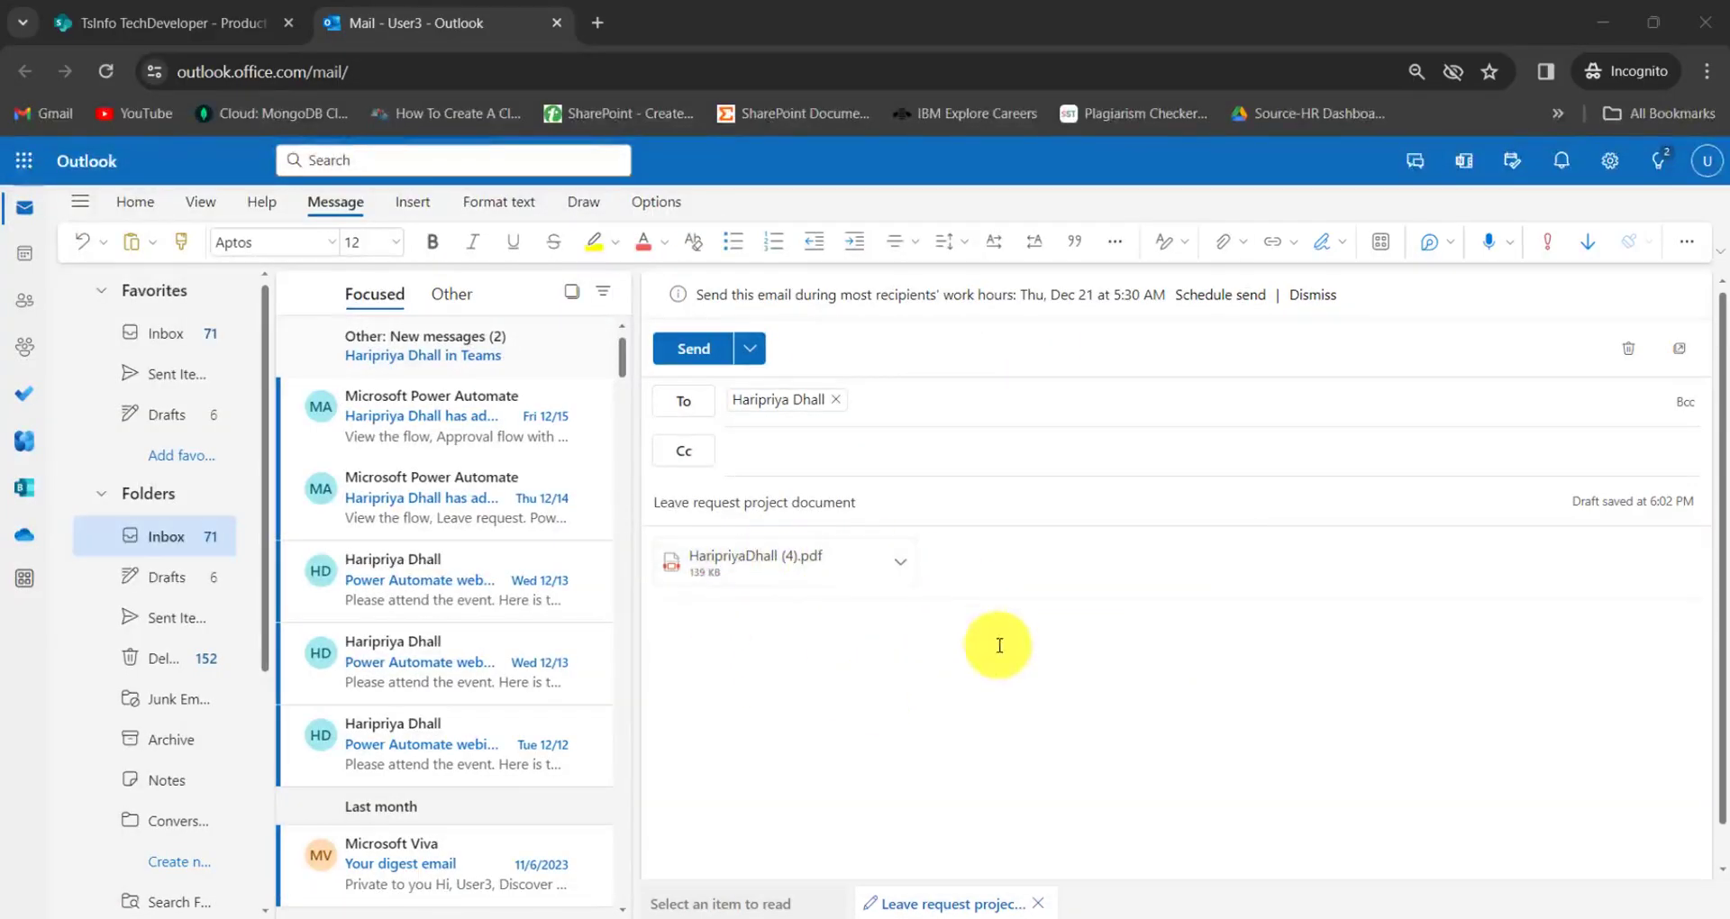
click(707, 350)
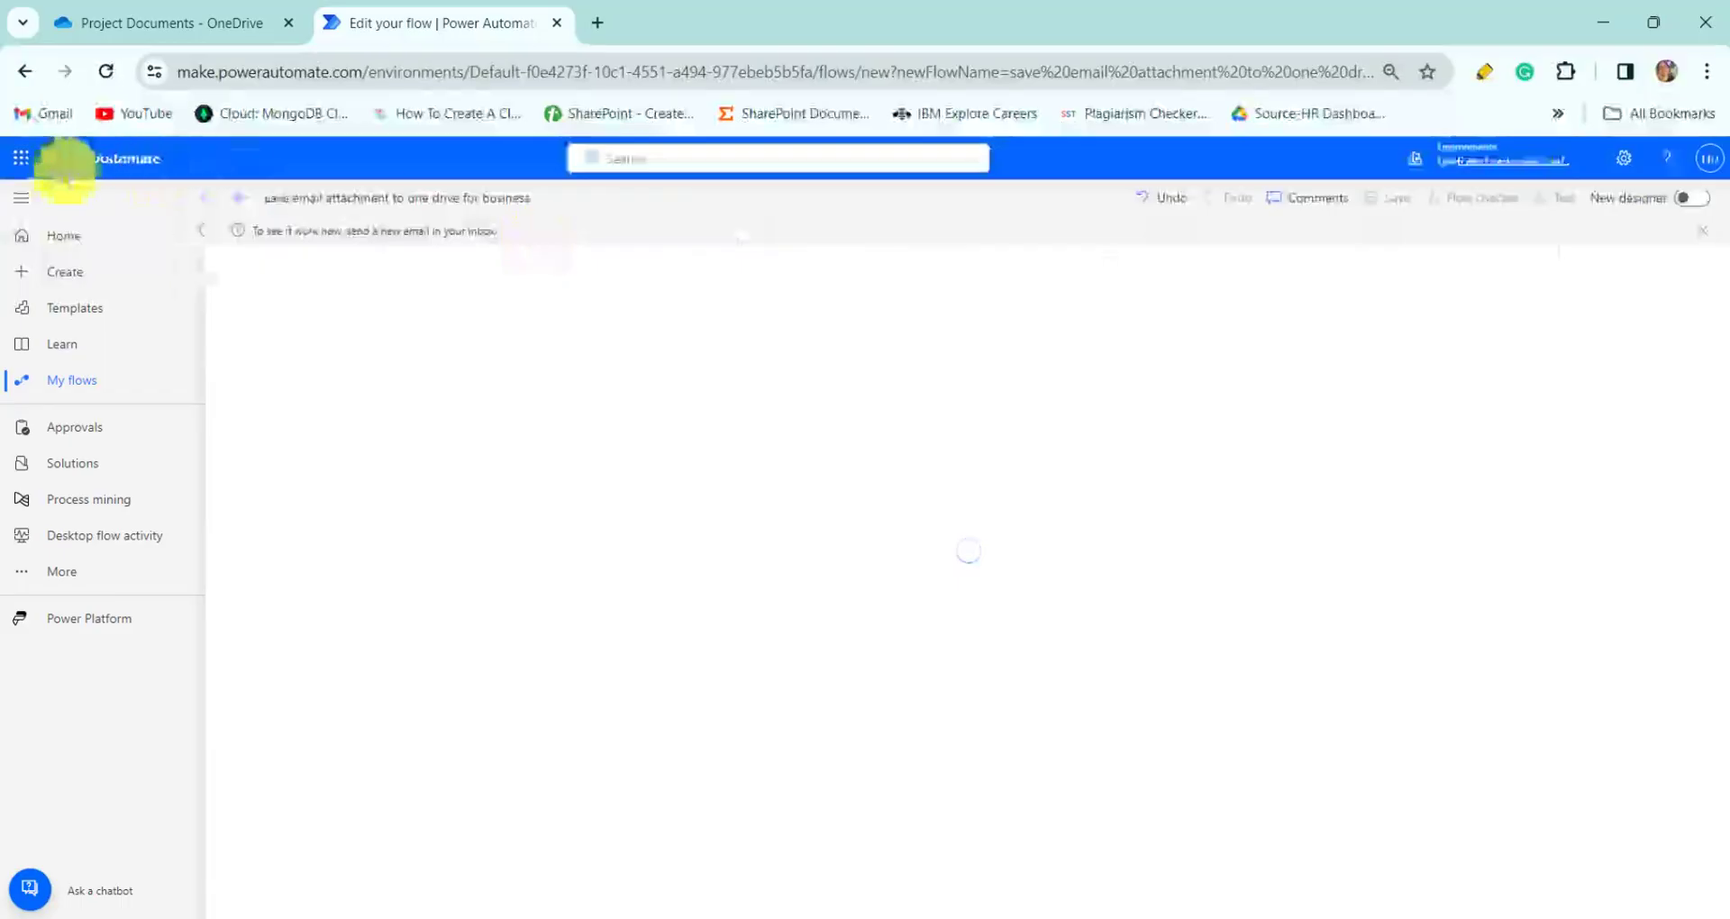
Step: Open the flow owner's Outlook inbox from Power Automate and view the received "Leave request project document" email
click(25, 161)
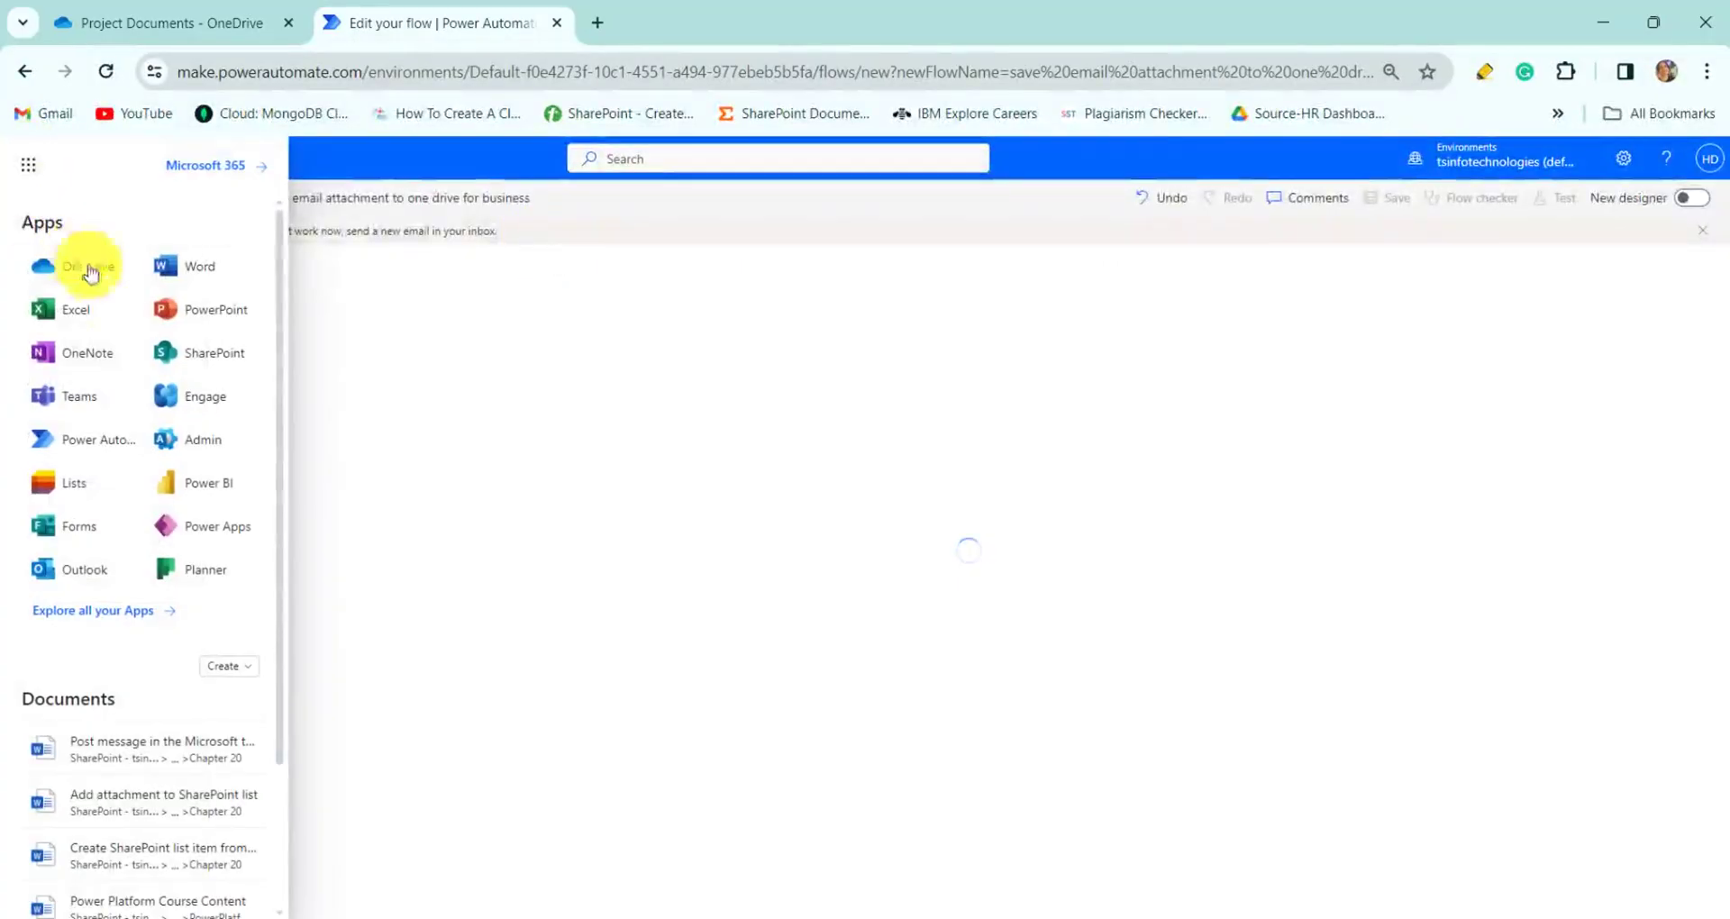
click(85, 569)
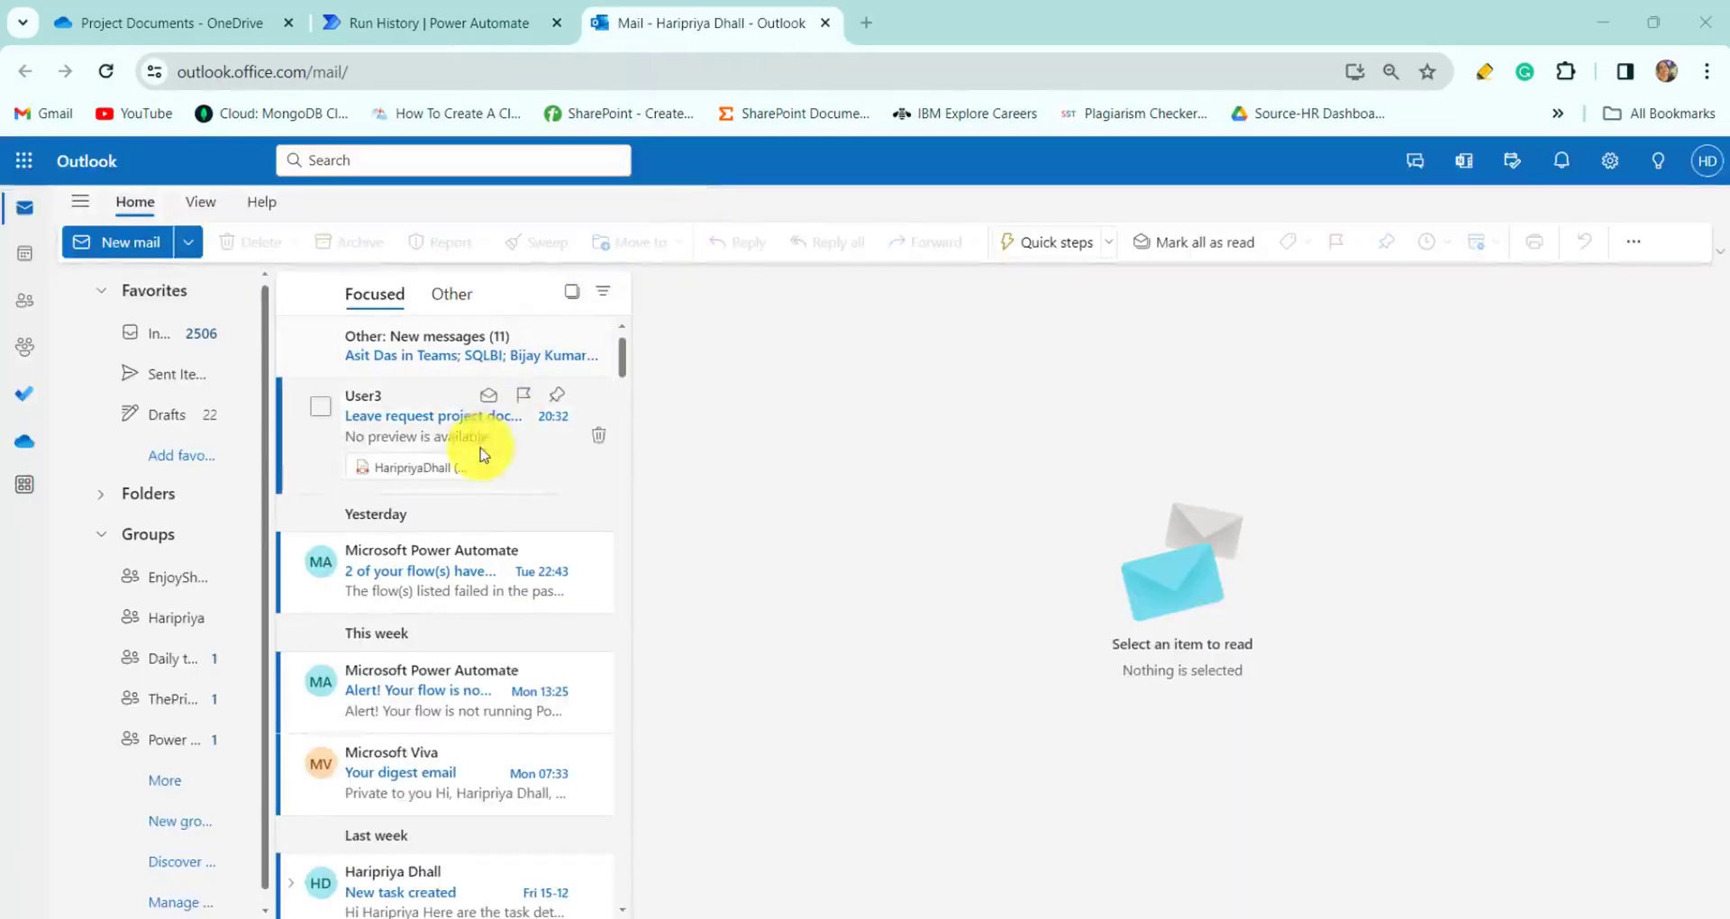
click(486, 434)
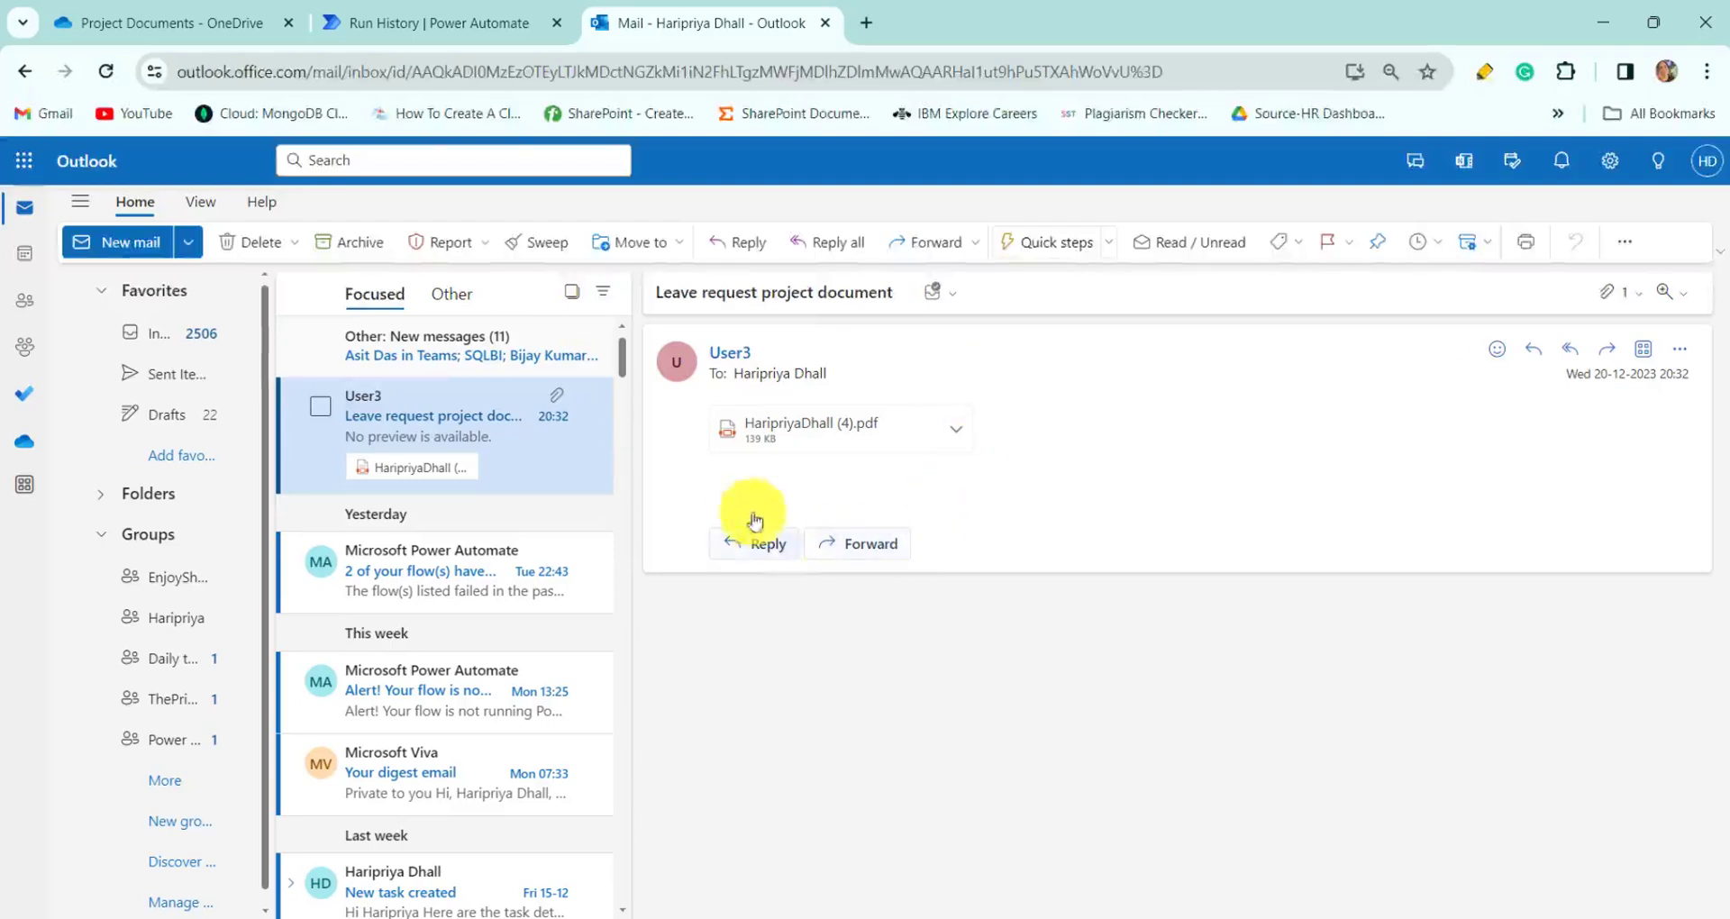
Step: Check the flow's run status in Power Automate, and refresh OneDrive's Project Documents folder to inspect the saved attachment
click(466, 19)
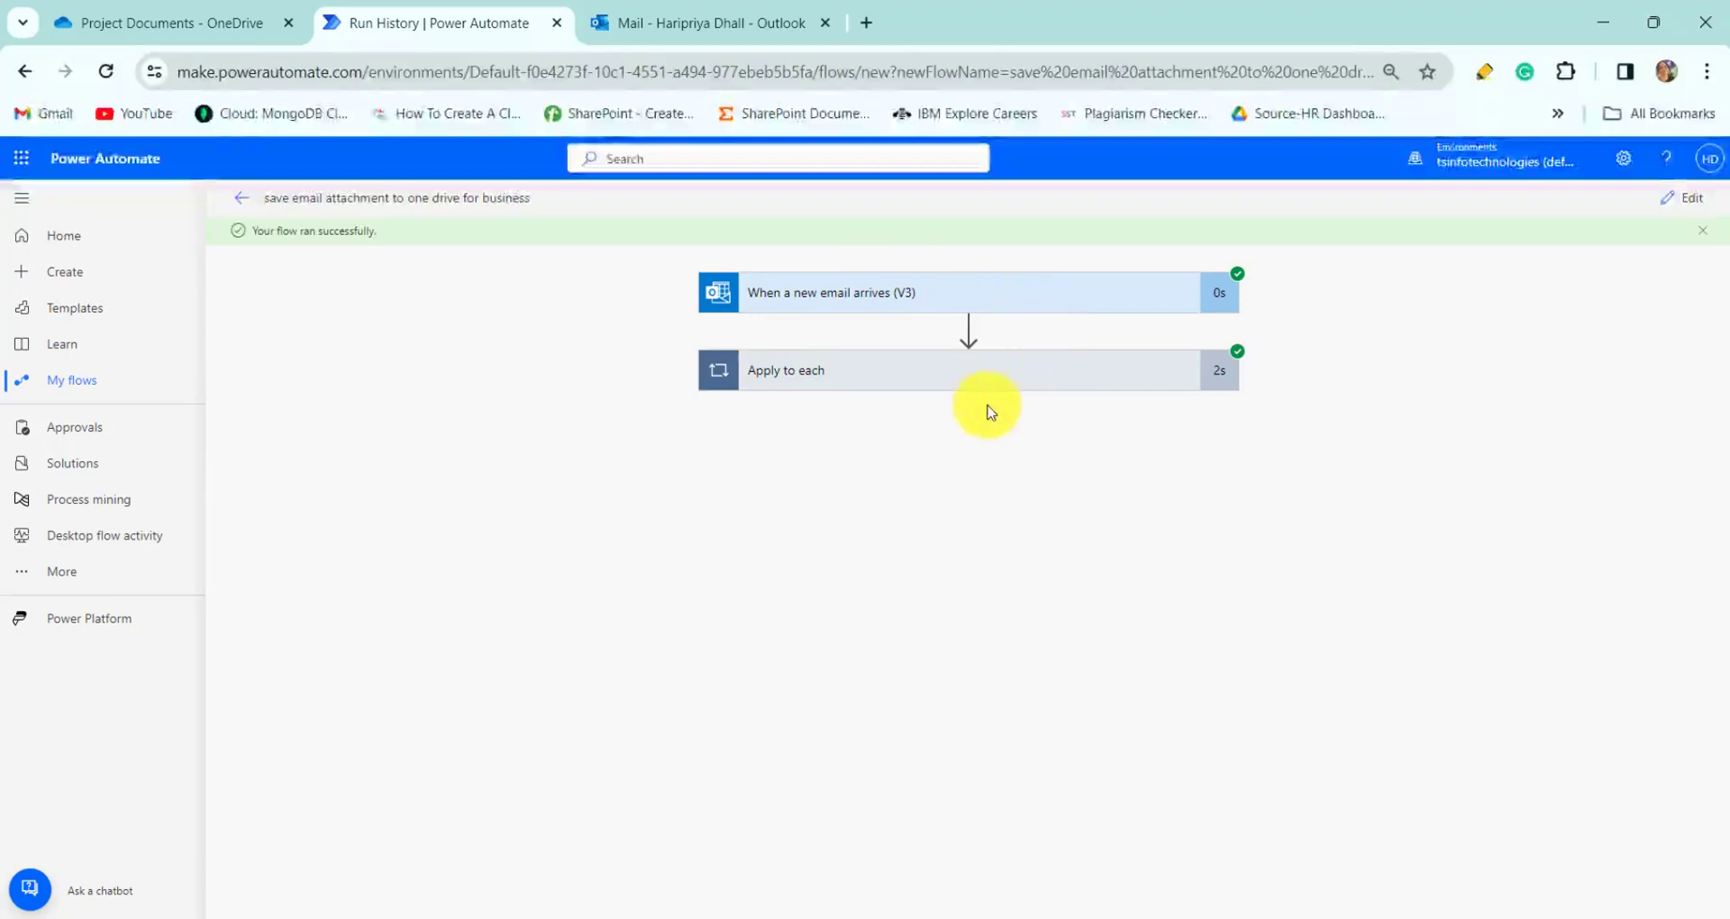
click(225, 20)
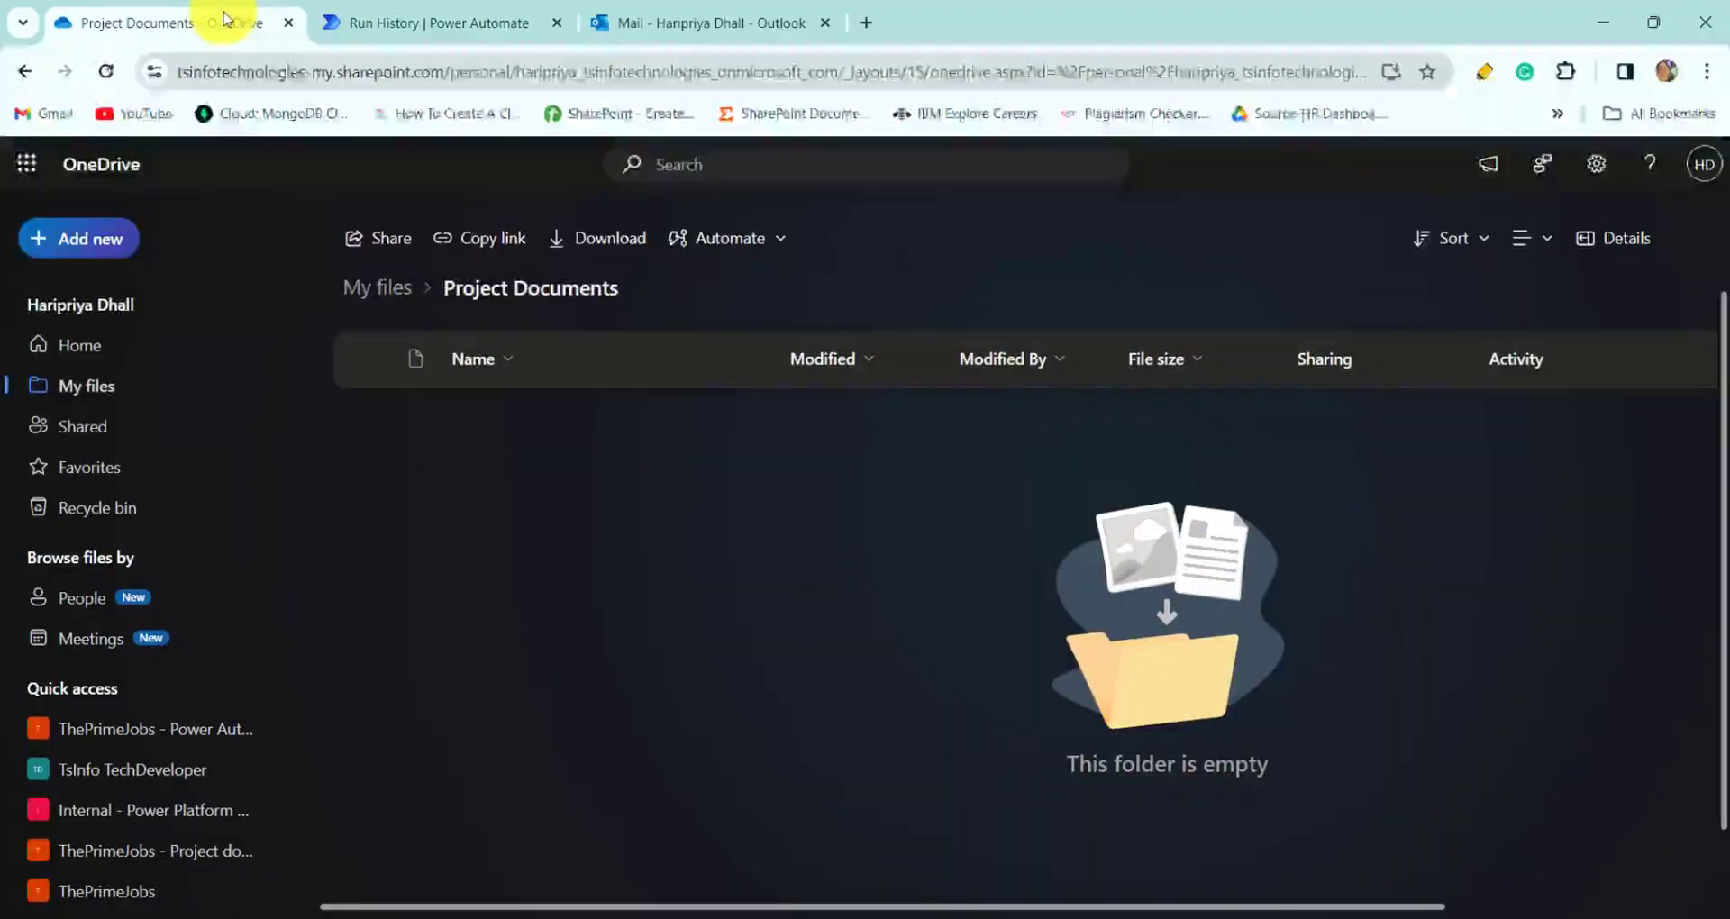
click(105, 73)
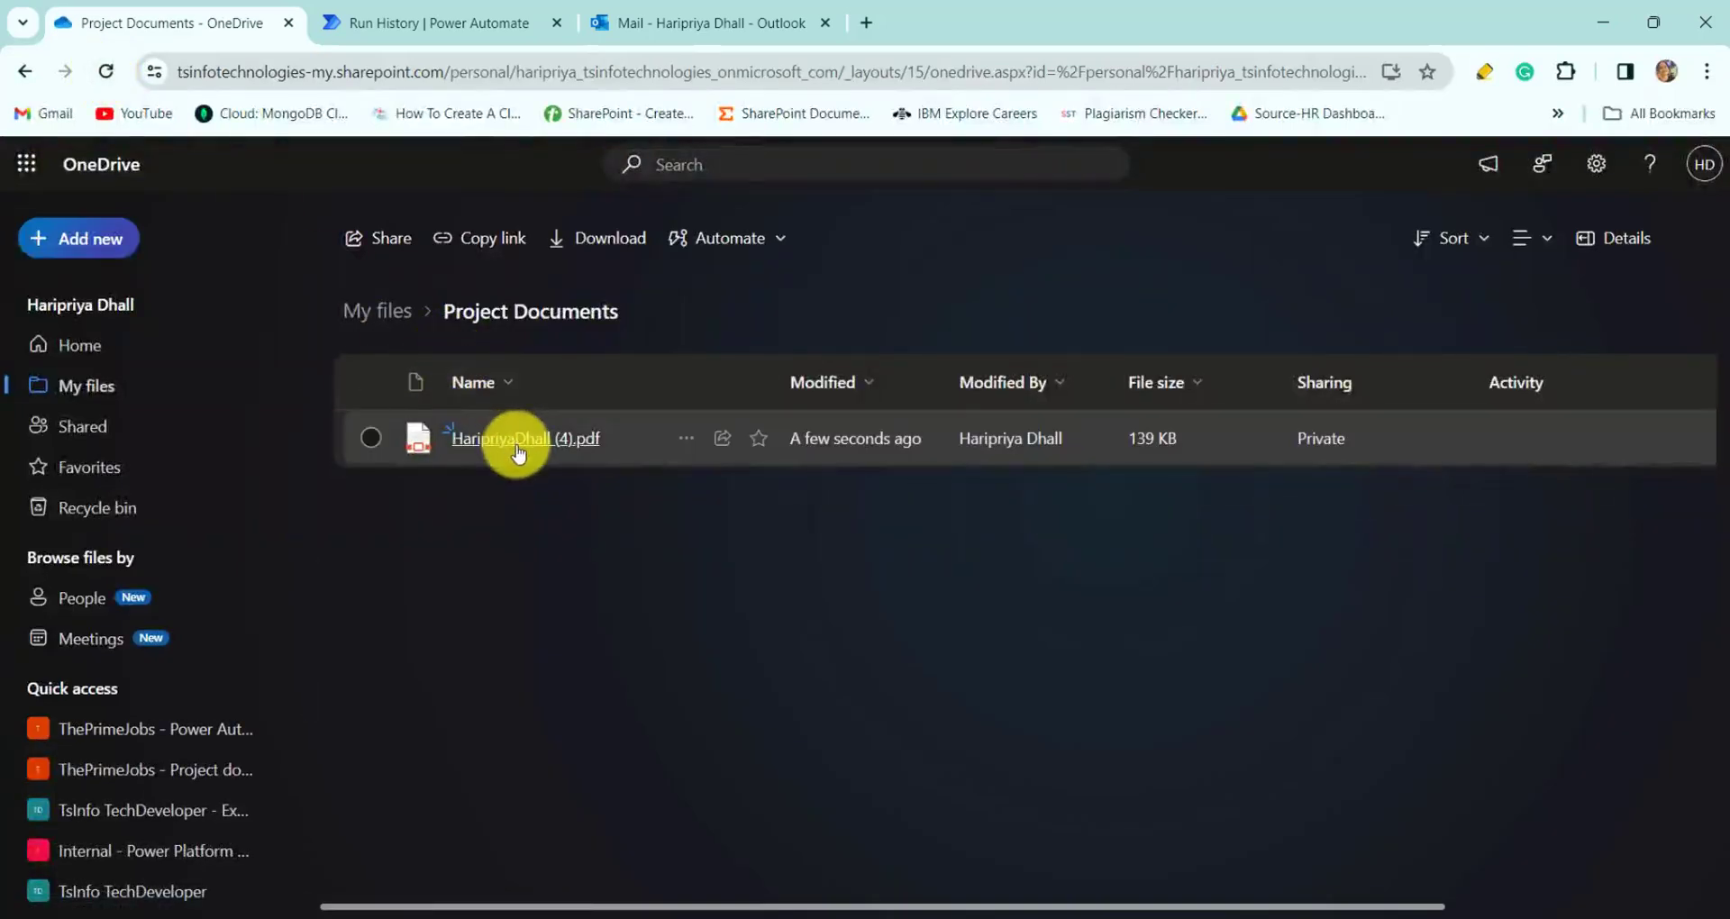
mouse_move(518, 453)
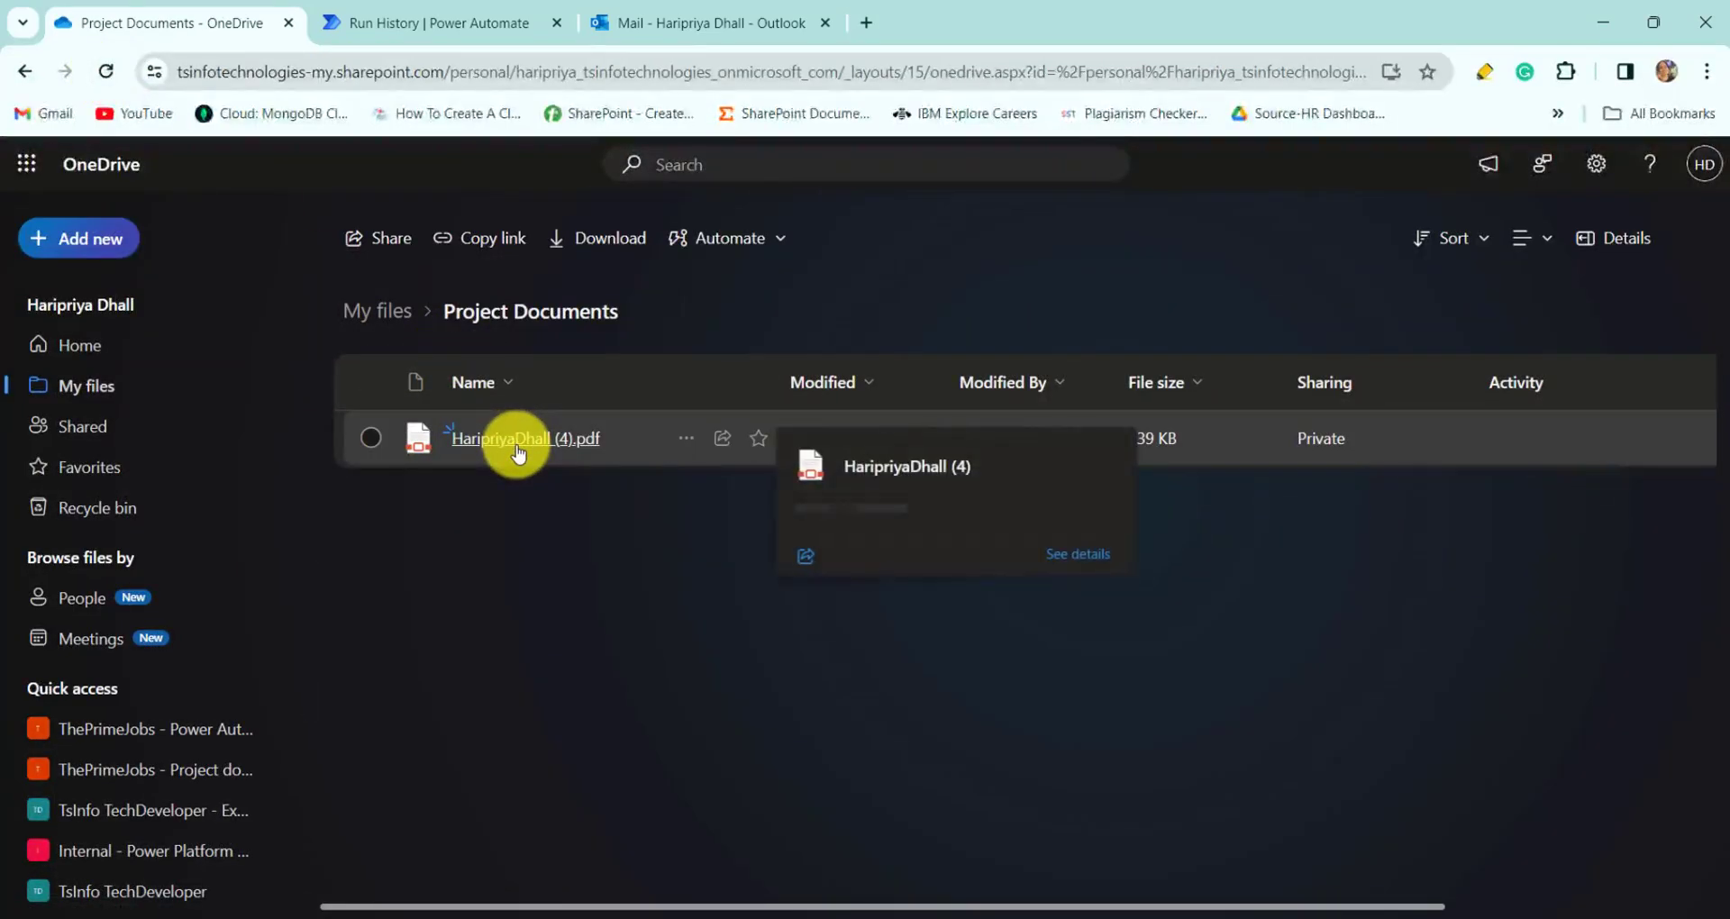